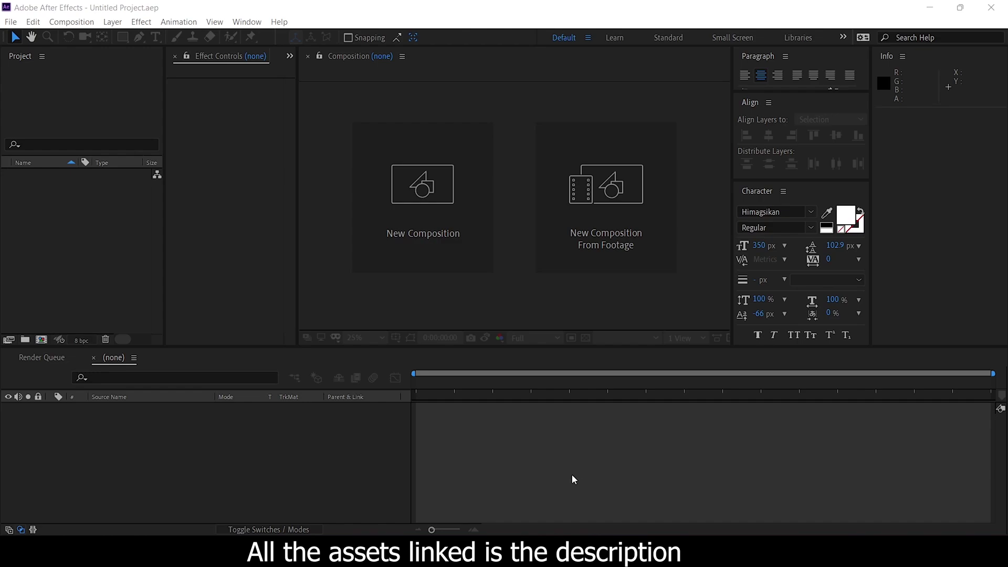
# - Create a 1920 x 1080 composition at 30 fps with a duration of 6 seconds
pyautogui.click(402, 175)
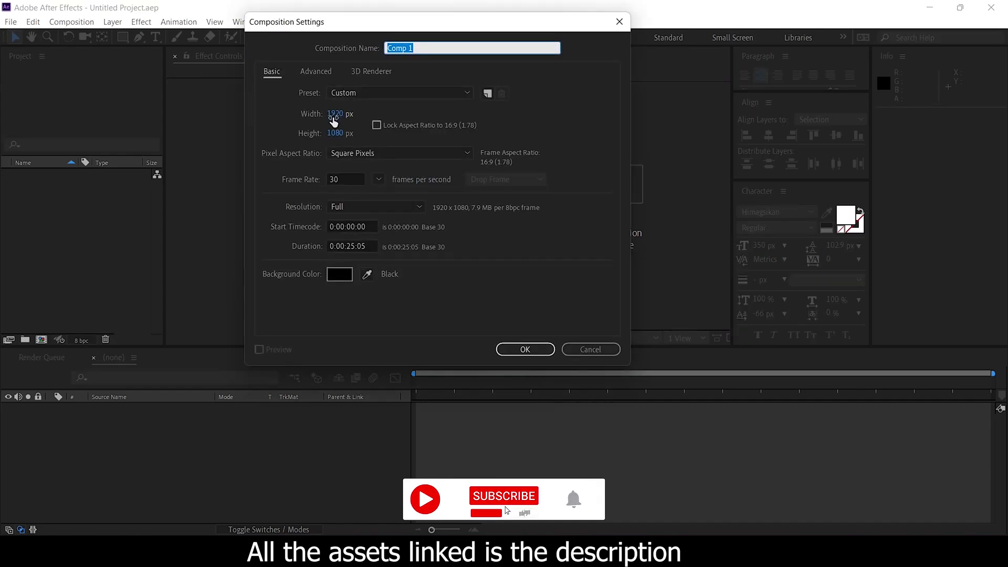
pyautogui.click(340, 180)
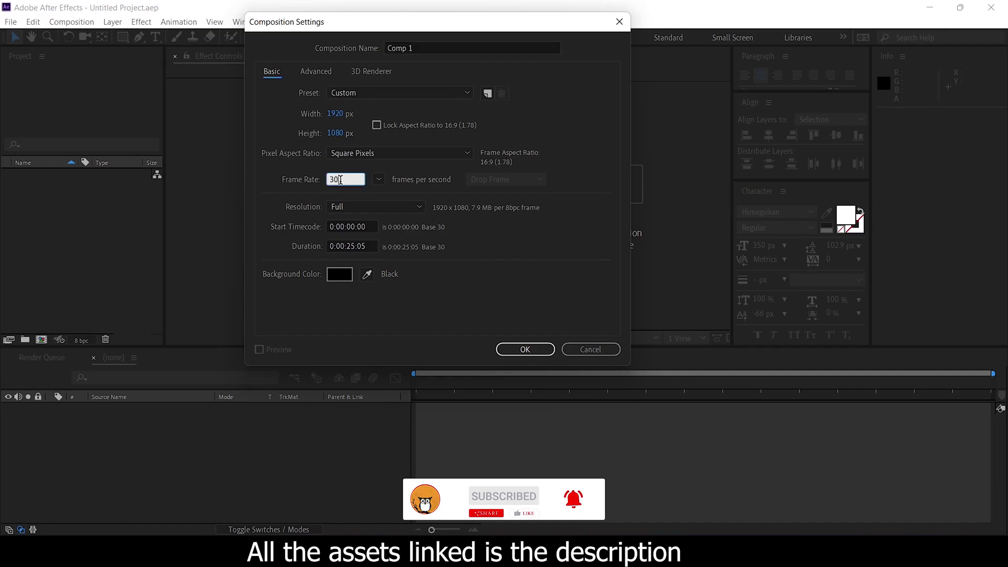
pyautogui.press('Tab')
pyautogui.click(351, 245)
pyautogui.write('6')
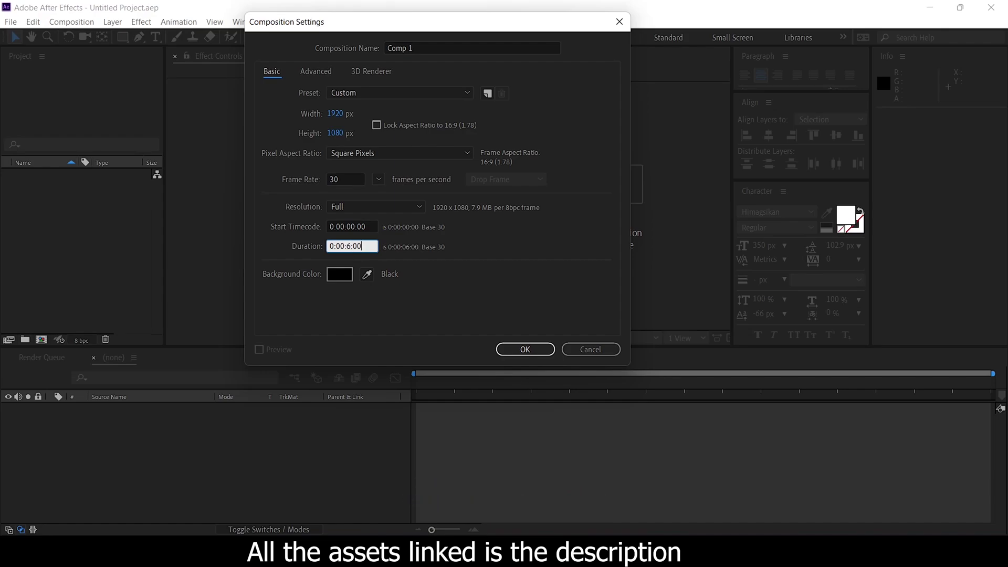
pyautogui.press('Return')
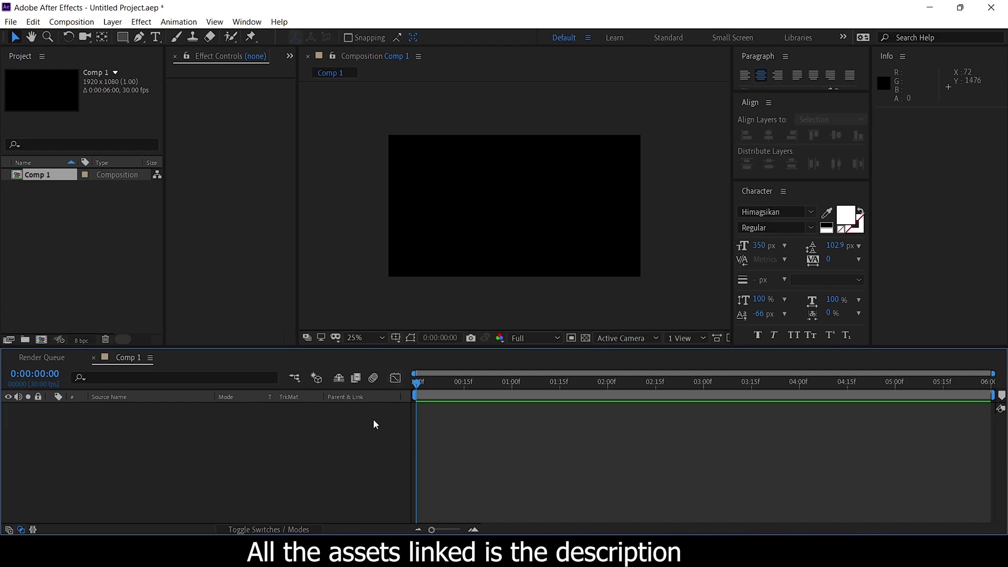
# - Add a full-size black solid layer named BG to the composition
pyautogui.rightClick(308, 456)
pyautogui.moveTo(315, 307)
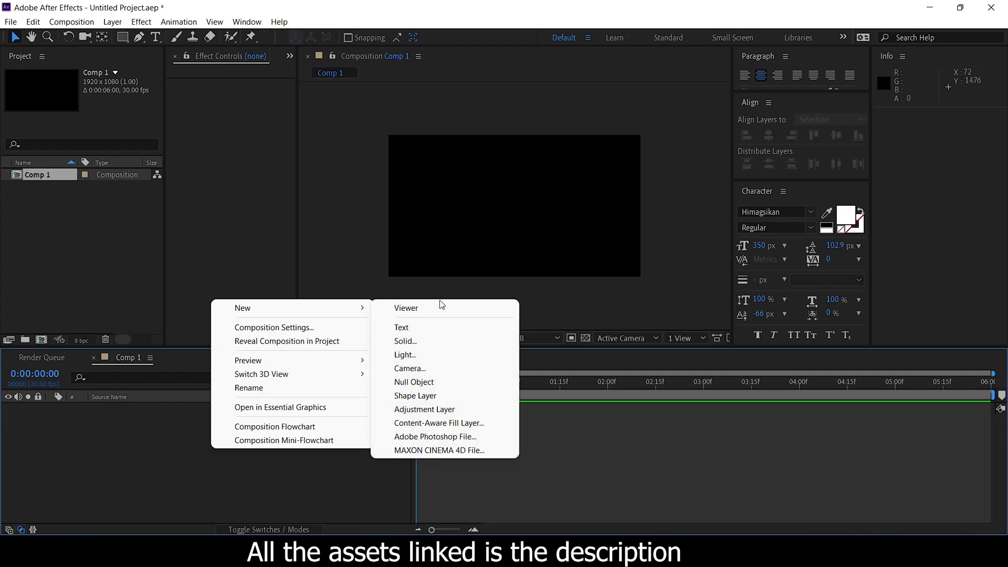
pyautogui.click(423, 341)
pyautogui.write('B')
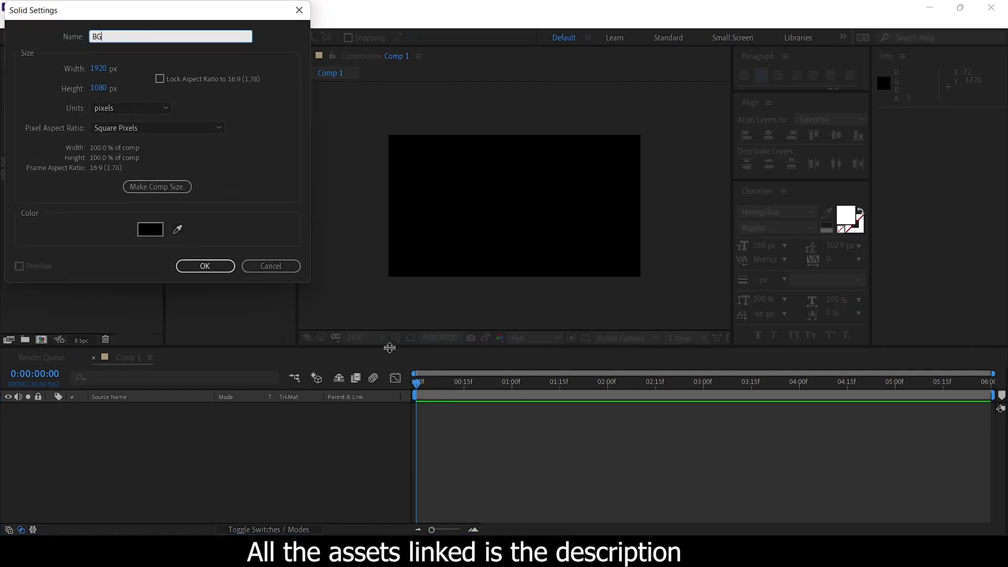
pyautogui.write('G')
pyautogui.press('Return')
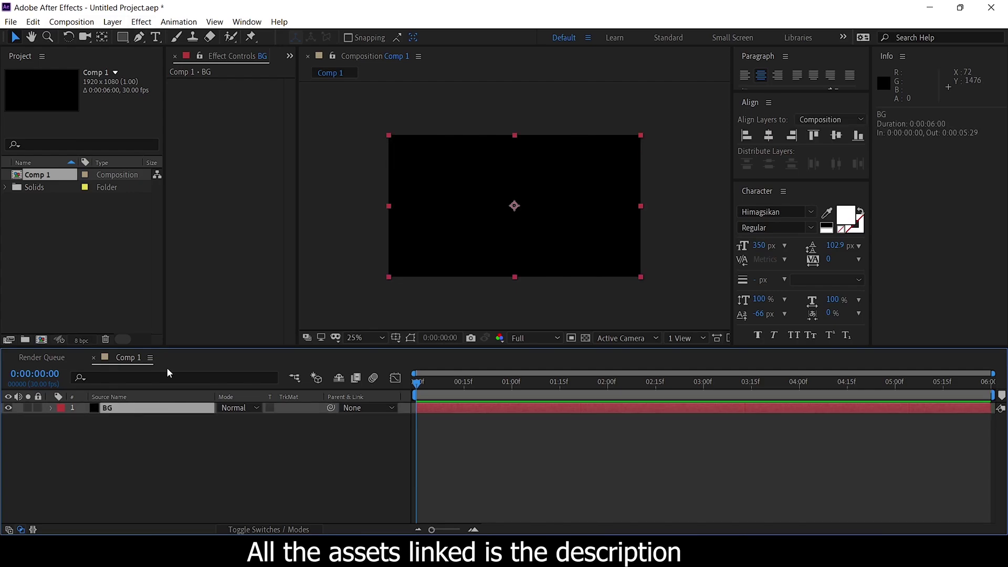
# - Apply the Gradient Ramp effect to the BG layer and set its shape to Radial Ramp
pyautogui.click(144, 22)
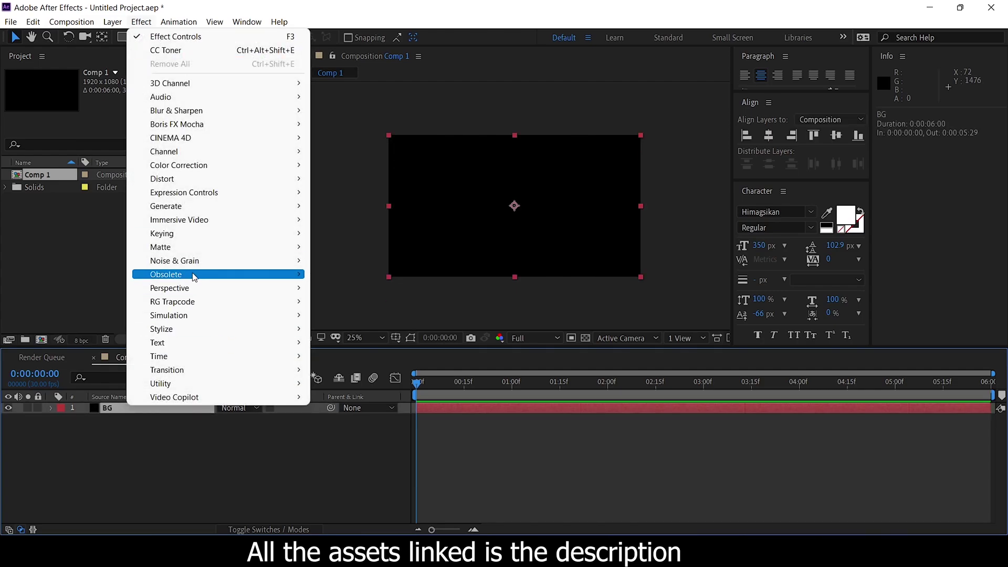
pyautogui.moveTo(191, 210)
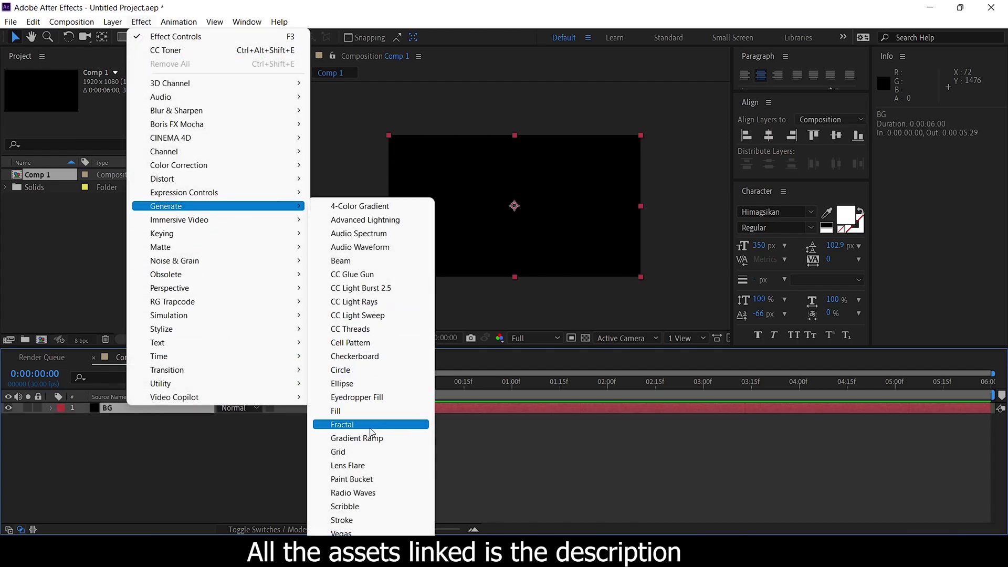
pyautogui.click(370, 438)
pyautogui.moveTo(296, 239); pyautogui.dragTo(358, 239)
pyautogui.click(307, 139)
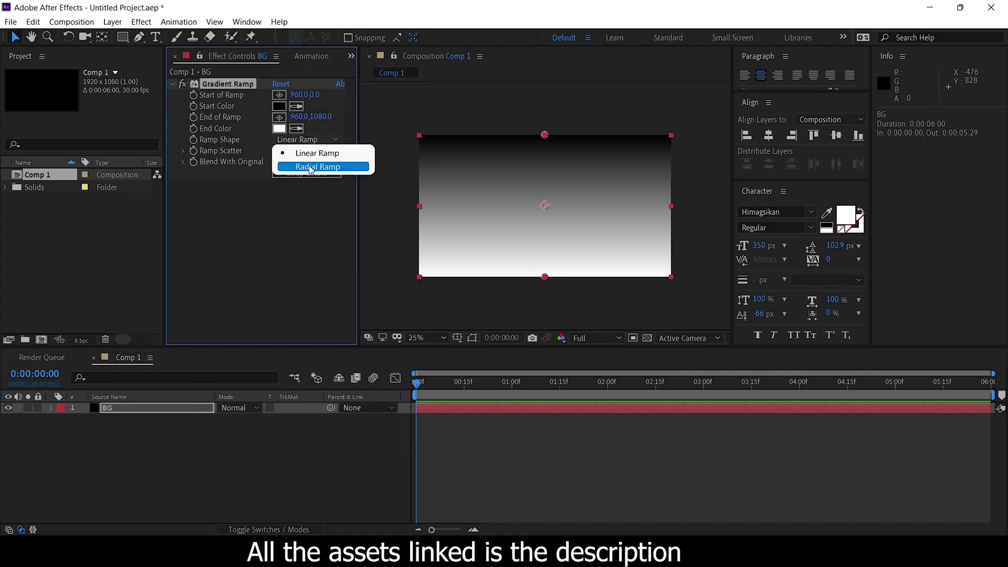
pyautogui.click(311, 167)
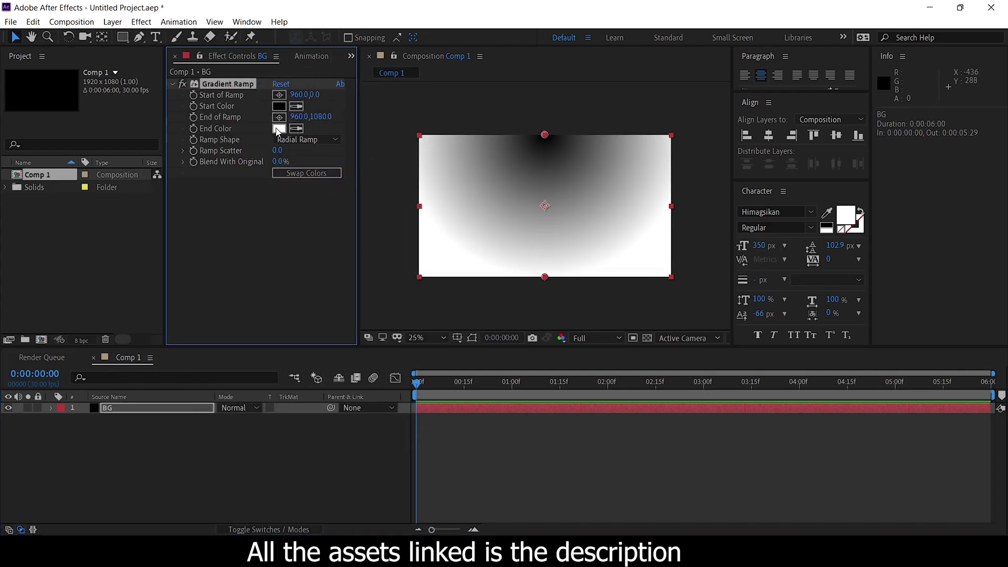
# - Set the ramp's end color to 242424, swap its colors, and move the end of ramp to about 12, 1104
pyautogui.click(279, 129)
pyautogui.moveTo(25, 151); pyautogui.dragTo(17, 173)
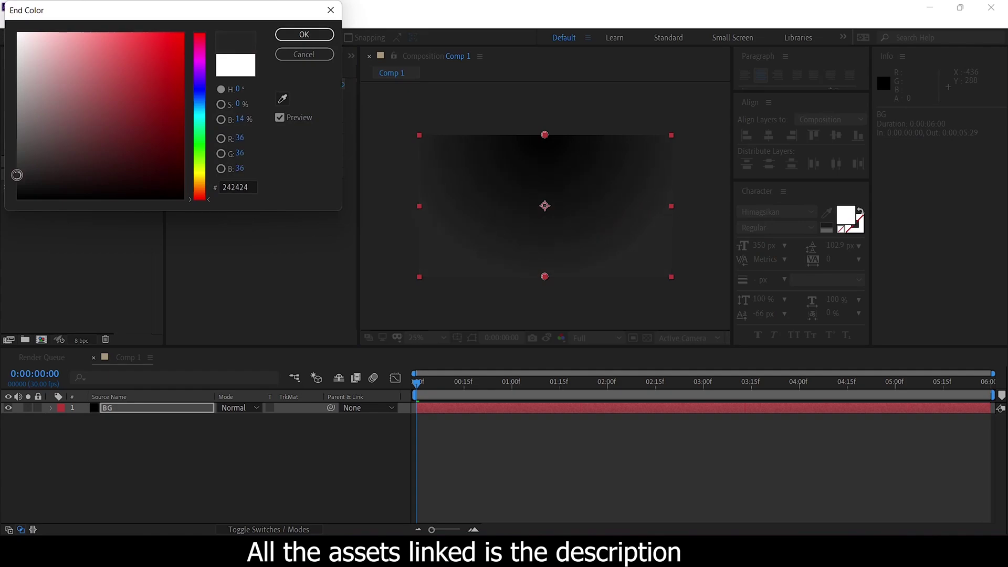
pyautogui.click(304, 34)
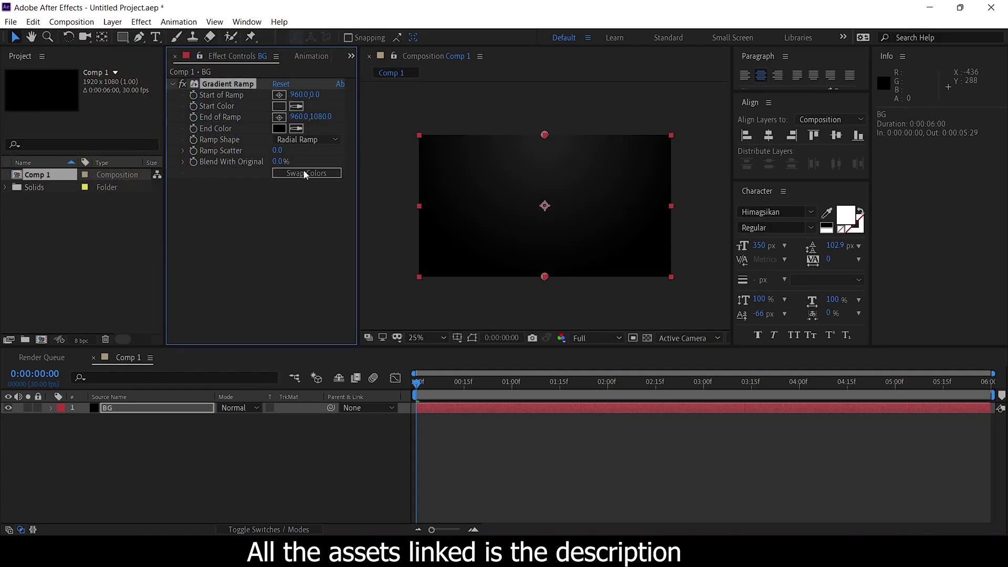
pyautogui.moveTo(544, 277); pyautogui.dragTo(420, 284)
pyautogui.click(172, 468)
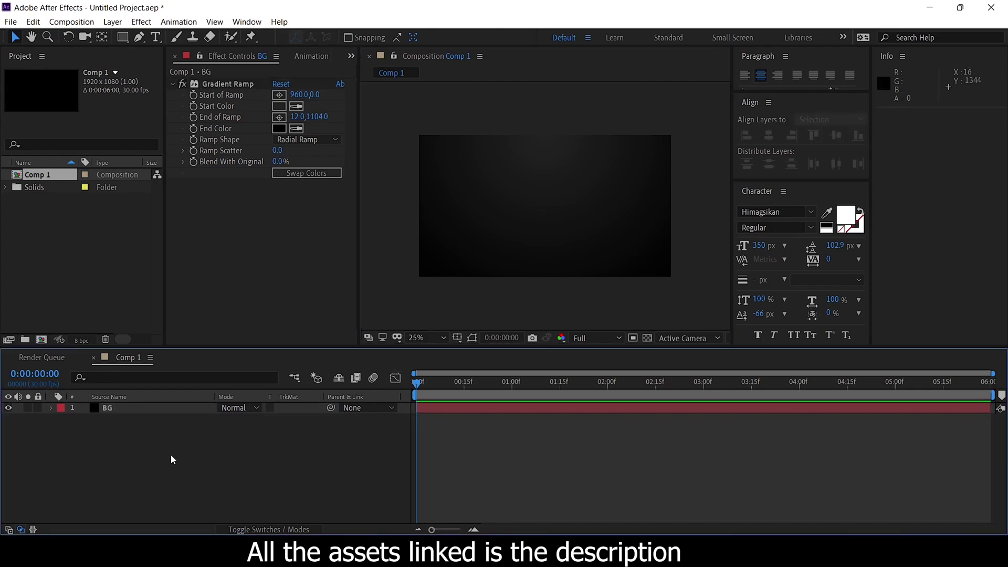
# - Add the white title text "SAAHo" in Himagsikan Regular and center it in the composition
pyautogui.click(155, 37)
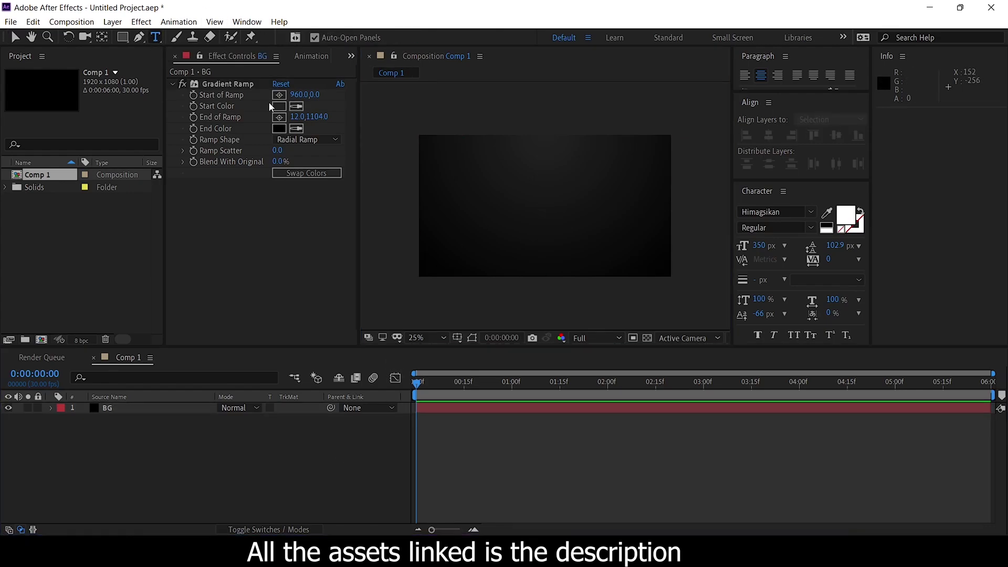
pyautogui.click(507, 200)
pyautogui.write('SAAHo')
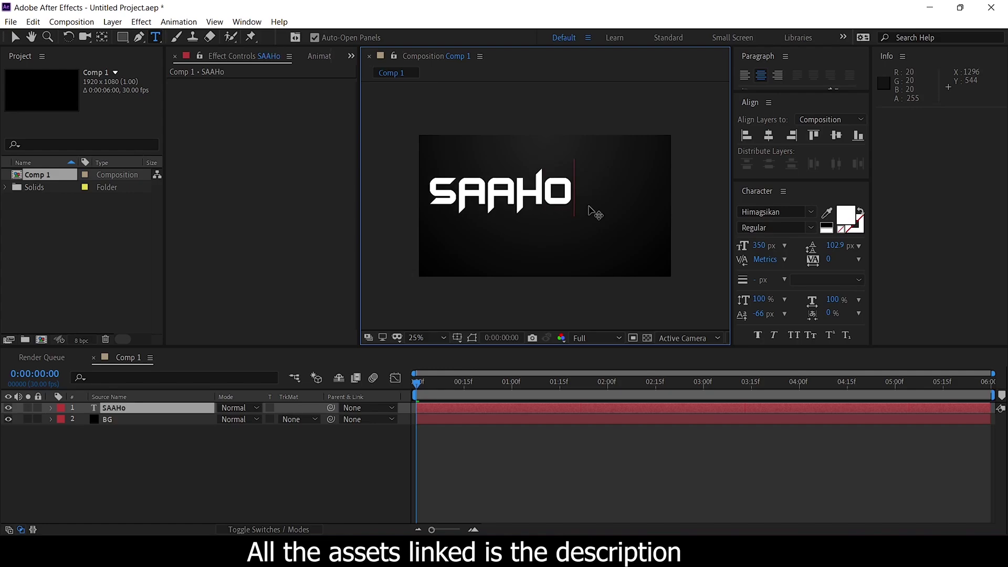
pyautogui.doubleClick(521, 221)
pyautogui.click(784, 212)
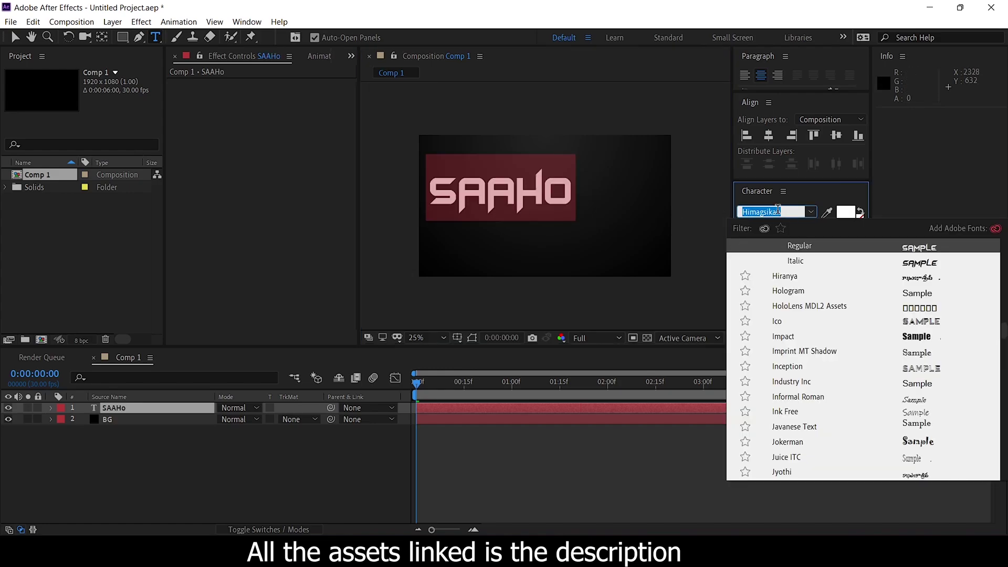
pyautogui.click(15, 37)
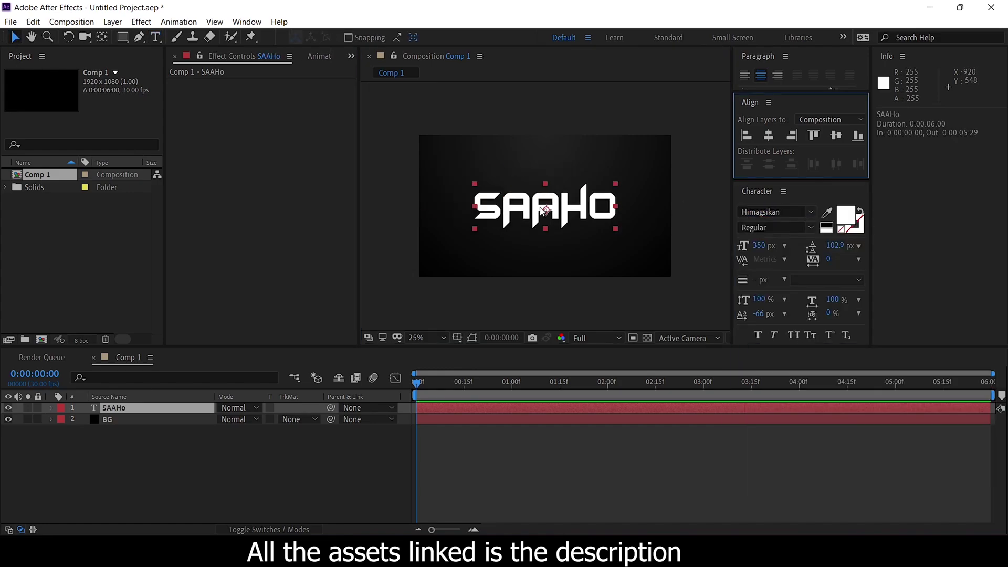
# - Duplicate the title layer and replace the copy's text with a single letter A cut from the title
pyautogui.doubleClick(538, 208)
pyautogui.click(532, 206)
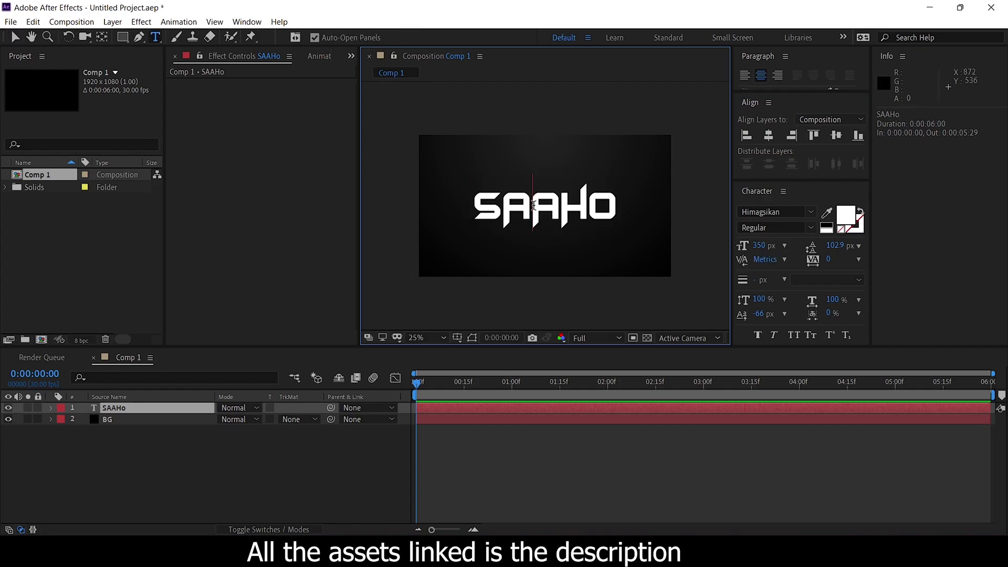
pyautogui.keyDown('shift'); pyautogui.click(555, 205); pyautogui.keyUp('shift')
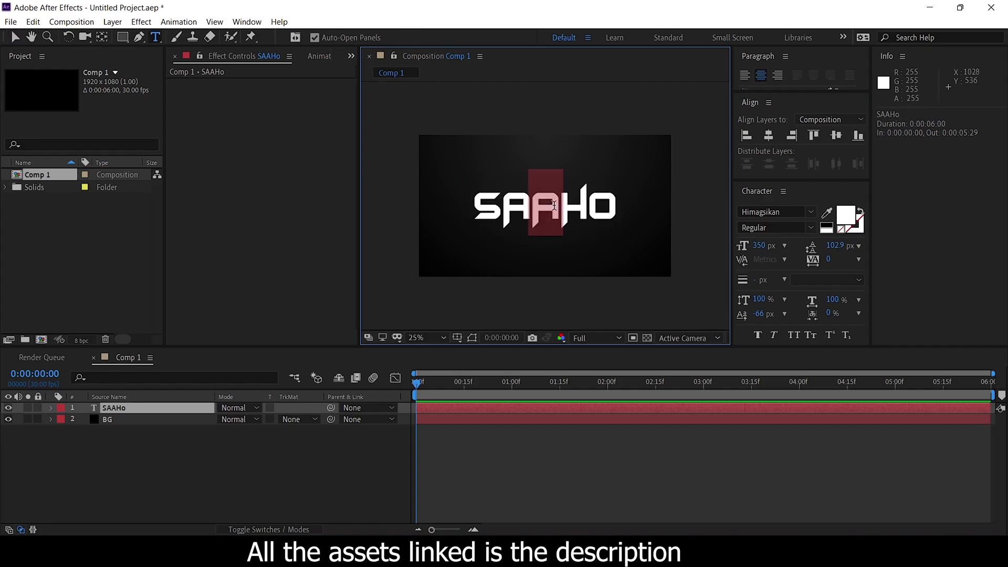
pyautogui.moveTo(504, 205); pyautogui.dragTo(527, 198)
pyautogui.click(200, 469)
pyautogui.hotkey('ctrl', 'd')
pyautogui.hotkey('ctrl', 'x')
pyautogui.doubleClick(151, 405)
pyautogui.hotkey('ctrl', 'v')
# - Reduce the original title to "SAHo" and move the separate letter A into the gap after the S
pyautogui.doubleClick(133, 421)
pyautogui.click(527, 202)
pyautogui.press('BackSpace')
pyautogui.click(173, 408)
pyautogui.press('v')
pyautogui.moveTo(547, 211); pyautogui.dragTo(516, 211)
# - Mirror the separate A layer horizontally by unlinking its scale and setting it to -100, 100%
pyautogui.press('s')
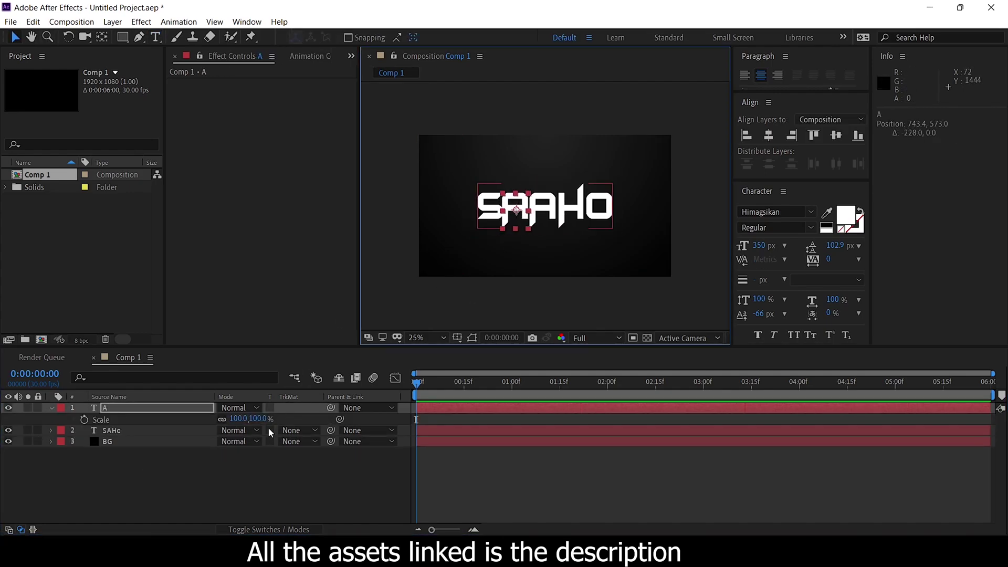
pyautogui.click(222, 420)
pyautogui.click(239, 419)
pyautogui.write('-100')
pyautogui.click(241, 495)
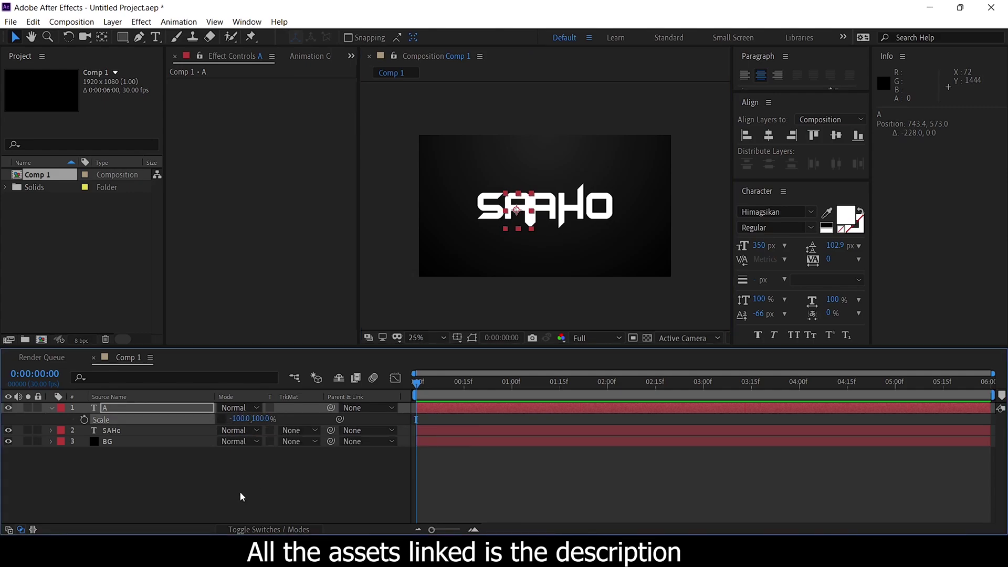
# - Widen the spacing after the S in the SAHo layer and nudge the mirrored A left to fit
pyautogui.scroll(2, 500, 210)
pyautogui.doubleClick(211, 431)
pyautogui.click(467, 203)
pyautogui.click(181, 474)
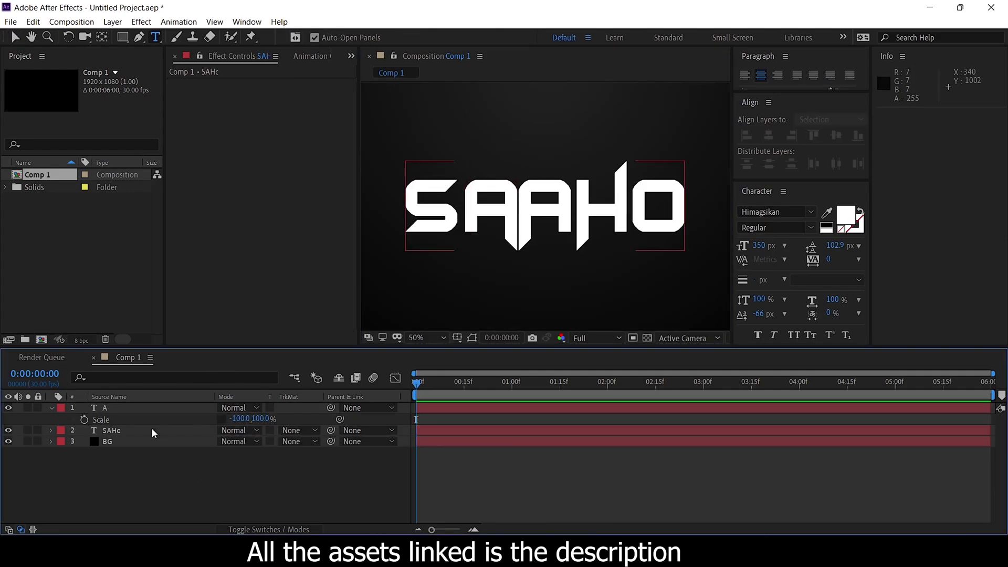
pyautogui.click(140, 408)
pyautogui.press('Left')
pyautogui.press('Left')
pyautogui.click(152, 456)
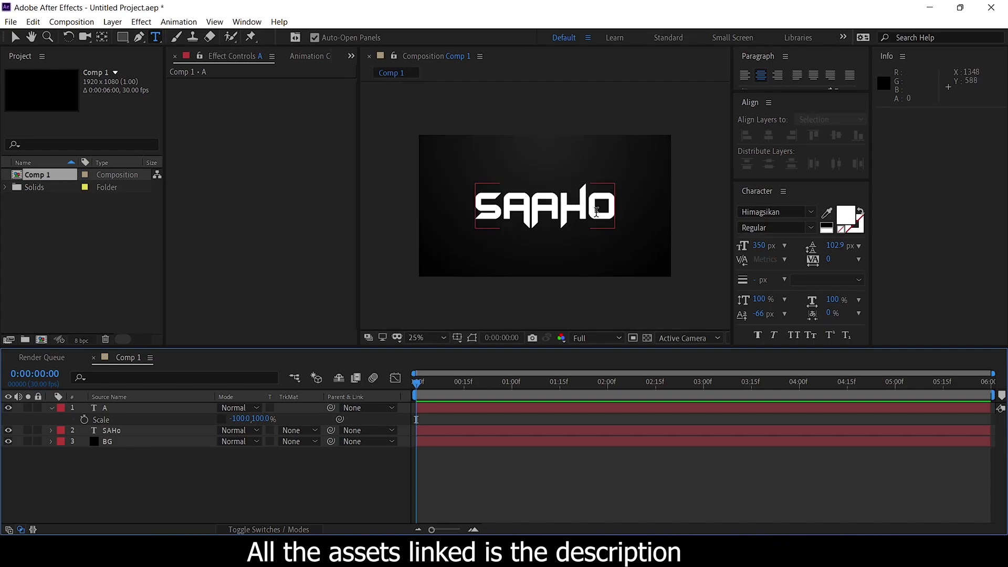
# - Pre-compose the A and SAHo layers into a composition named Text Layer
pyautogui.click(15, 37)
pyautogui.click(52, 408)
pyautogui.click(118, 408)
pyautogui.keyDown('shift'); pyautogui.click(126, 420); pyautogui.keyUp('shift')
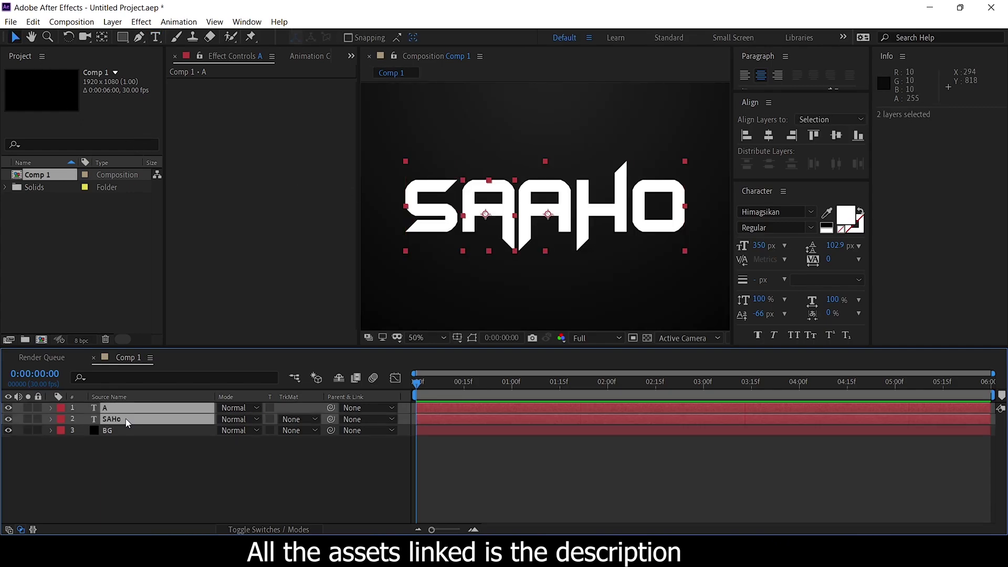
pyautogui.rightClick(126, 420)
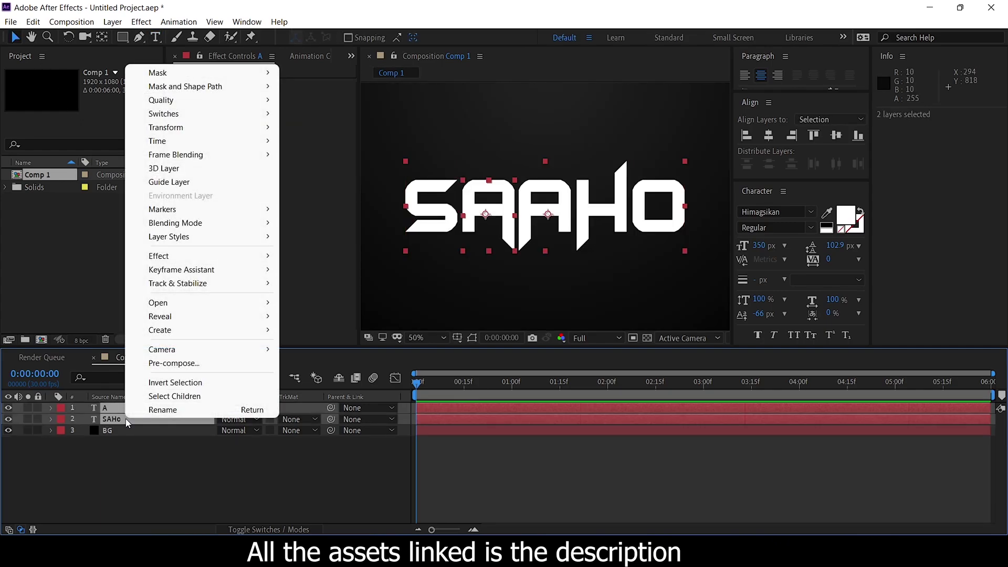
pyautogui.click(177, 363)
pyautogui.write('Tex')
pyautogui.press('Return')
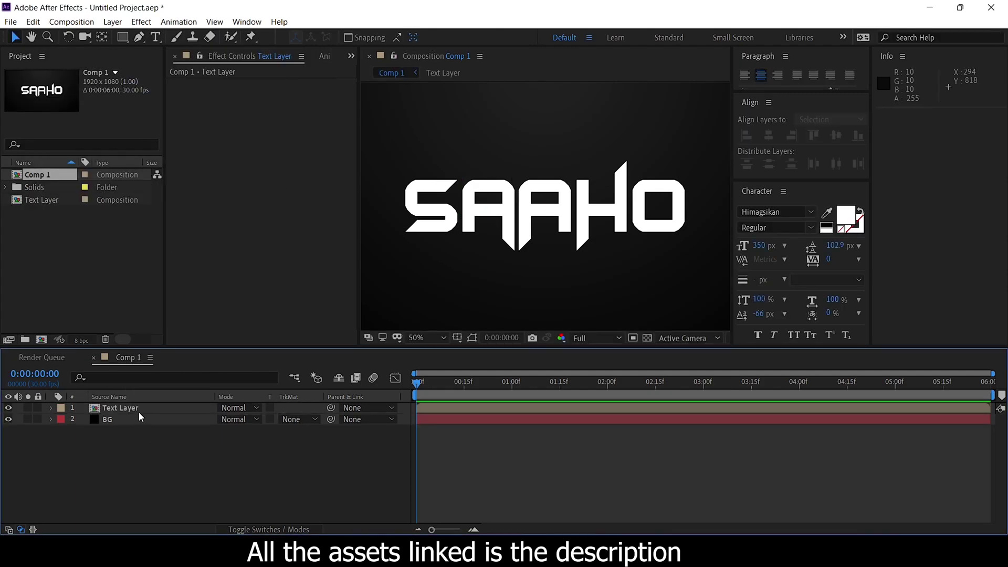
# - Place texture.jpg directly beneath Text Layer in the composition and scale it to 25%
pyautogui.press(',')
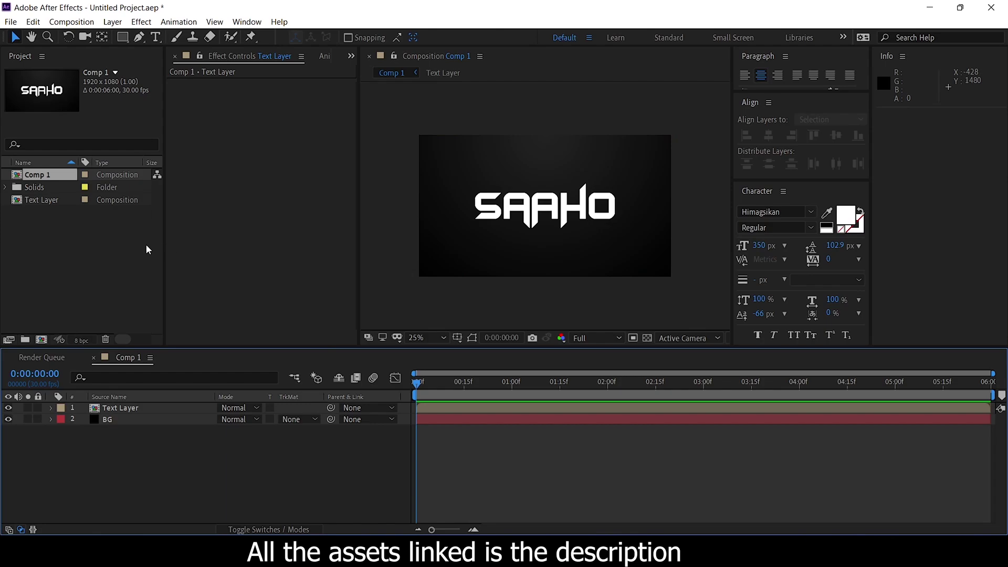
pyautogui.moveTo(43, 212); pyautogui.dragTo(92, 415)
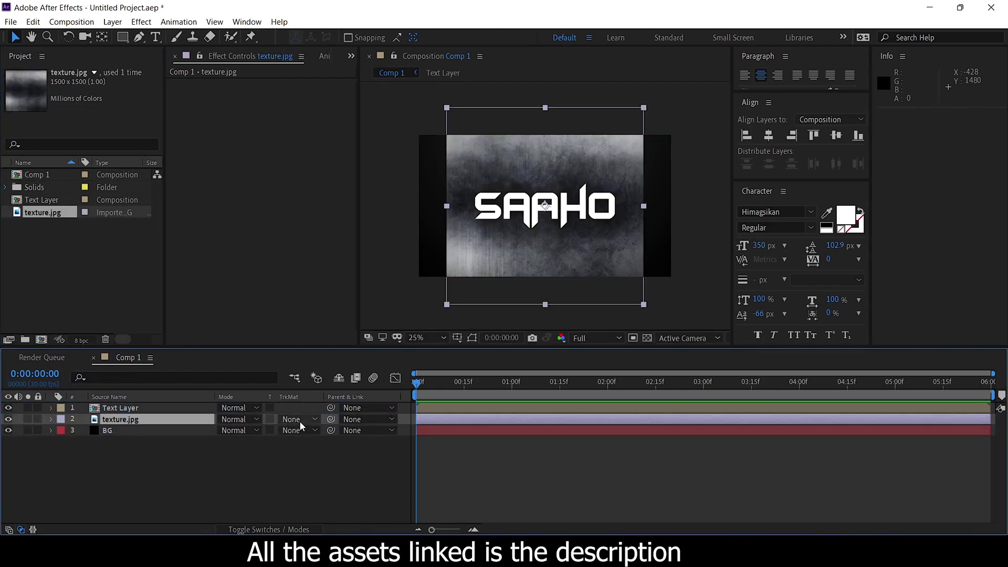
pyautogui.press('s')
pyautogui.click(255, 430)
pyautogui.write('5')
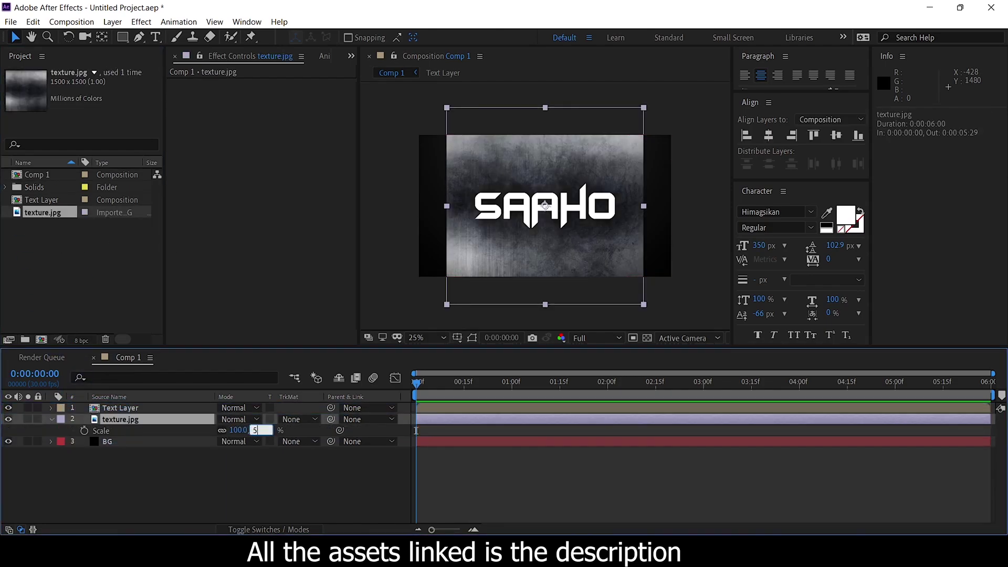
pyautogui.write('0')
pyautogui.press('Return')
pyautogui.click(255, 430)
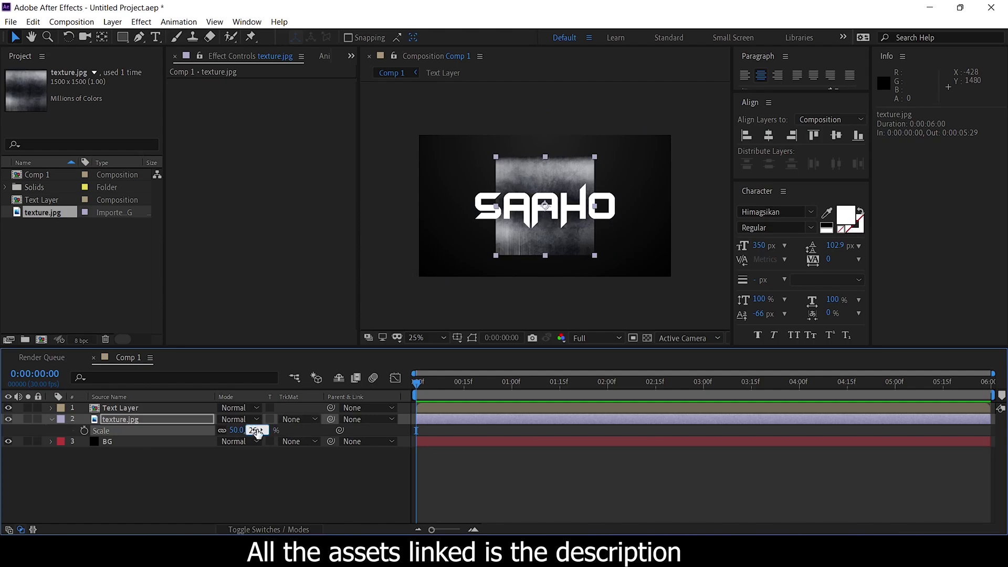
pyautogui.write('25')
pyautogui.press('Return')
# - Apply the Motion Tile effect to the texture.jpg layer
pyautogui.click(150, 417)
pyautogui.click(141, 22)
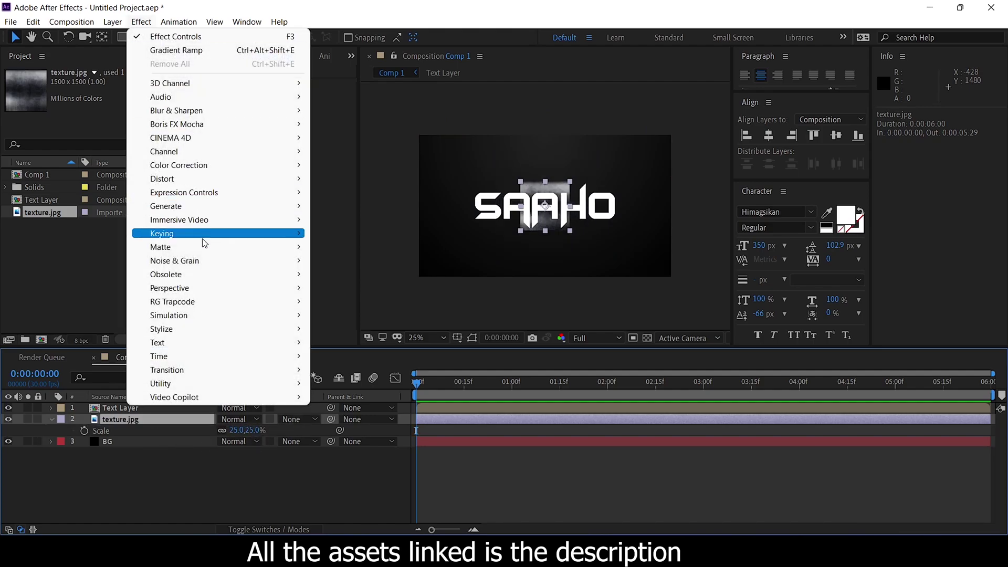
pyautogui.moveTo(197, 330)
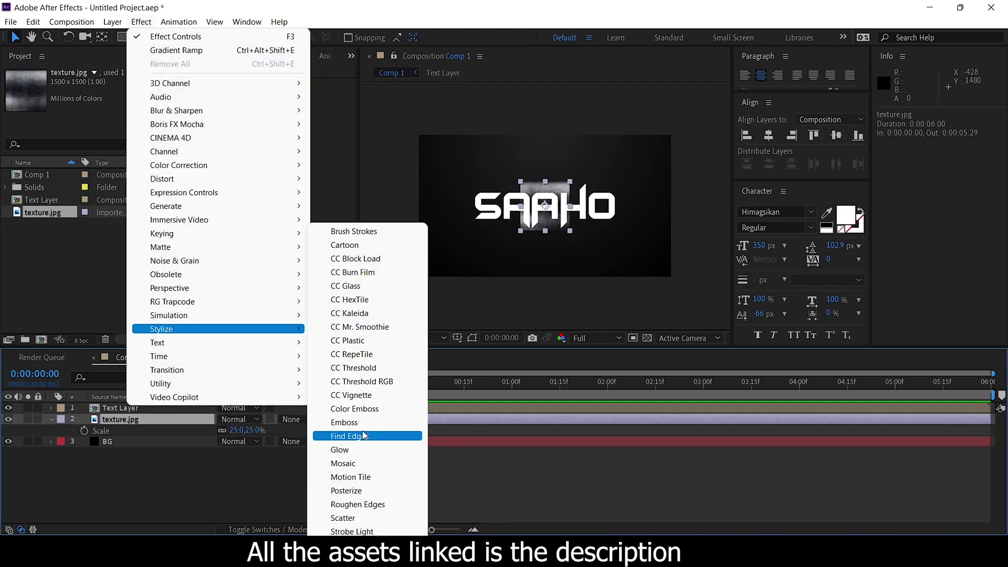
pyautogui.click(351, 476)
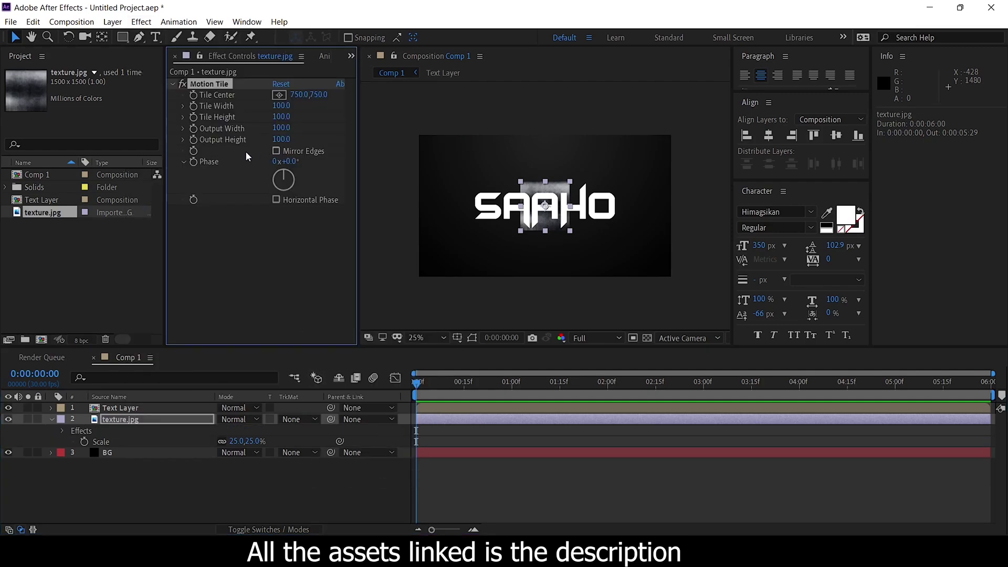
# - Set Motion Tile's output height and output width to 500 with Mirror Edges enabled
pyautogui.click(282, 139)
pyautogui.press('Return')
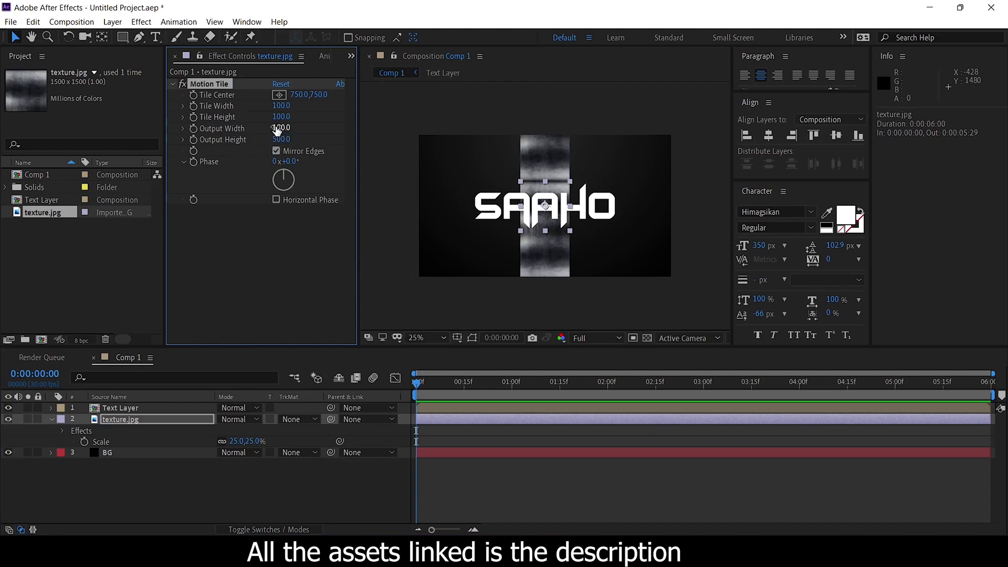
pyautogui.click(280, 128)
pyautogui.write('500')
pyautogui.press('Return')
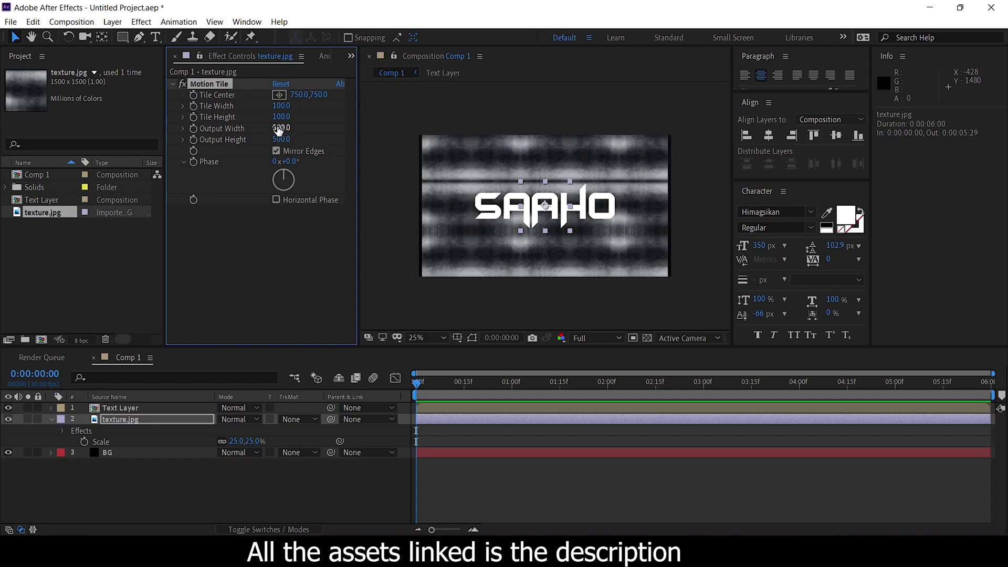
# - Set the texture.jpg layer's scale to 30%
pyautogui.scroll(2, 538, 204)
pyautogui.scroll(-2, 538, 204)
pyautogui.click(254, 441)
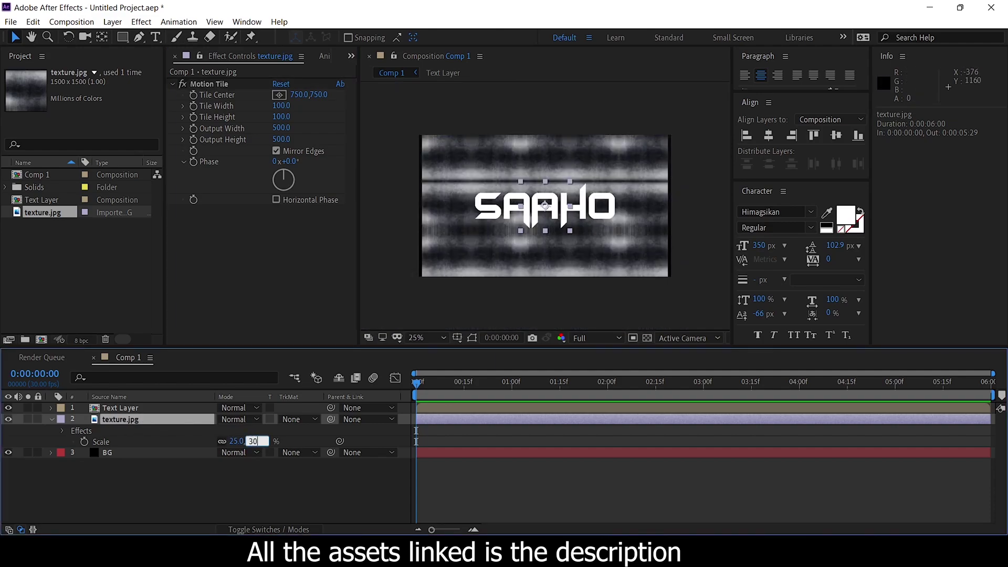
pyautogui.press('Return')
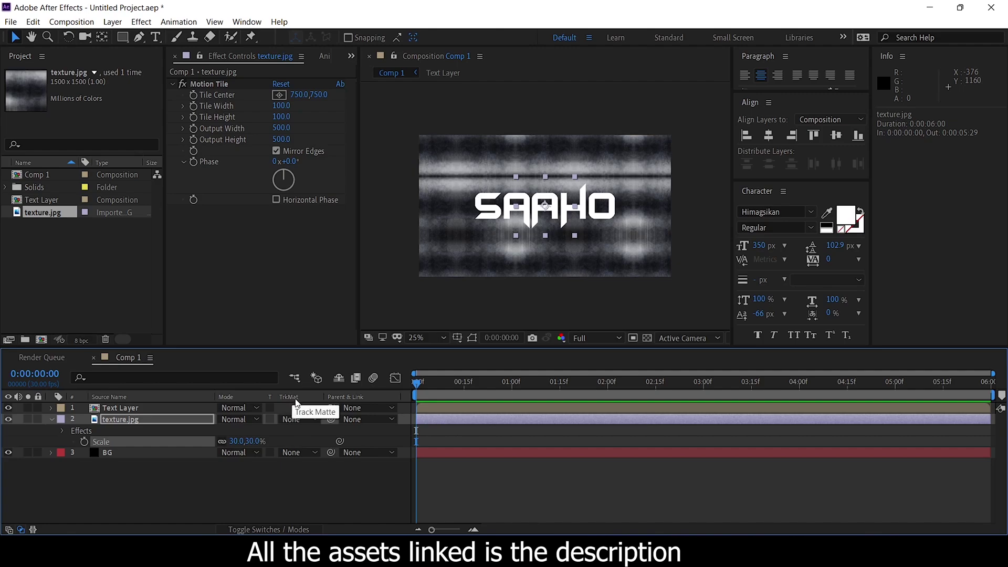
# - Set the texture.jpg layer's track matte to Alpha Matte "Text Layer"
pyautogui.click(299, 420)
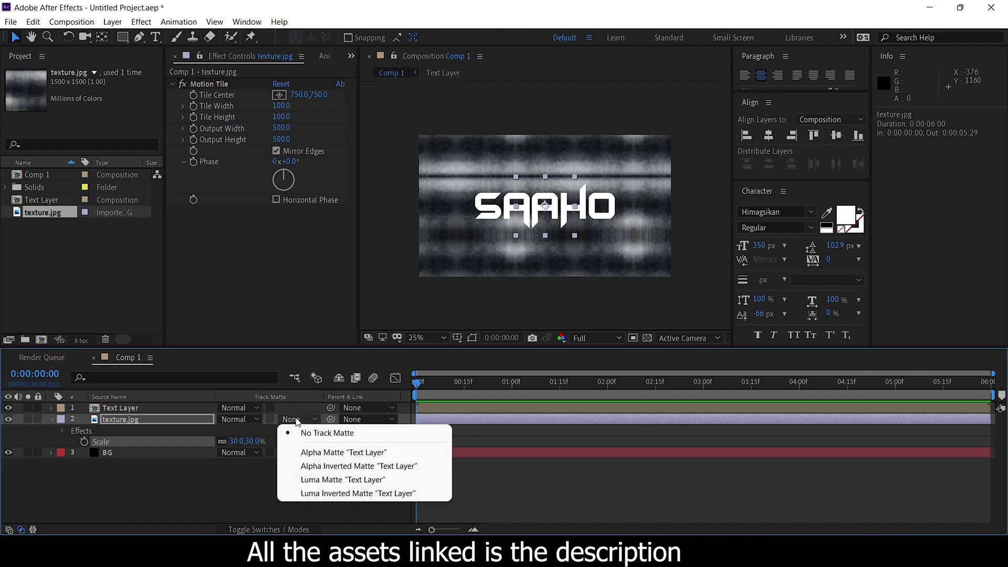
pyautogui.click(316, 454)
pyautogui.scroll(2, 552, 223)
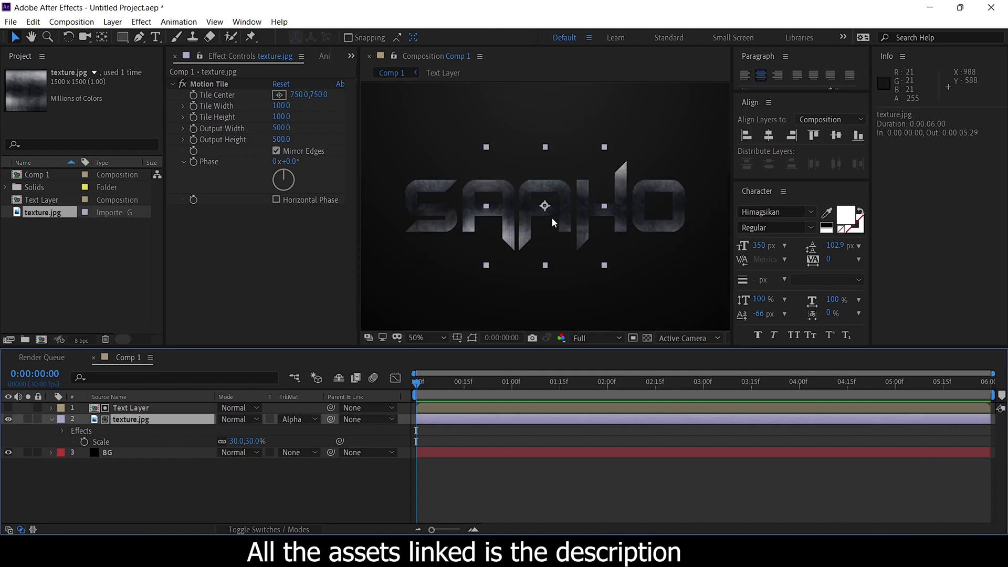
# - Unlink the texture.jpg scale proportions, set the scale to 35% by 20%, and reposition the texture within the SAAHO letters
pyautogui.moveTo(552, 223); pyautogui.dragTo(552, 241)
pyautogui.click(222, 442)
pyautogui.moveTo(253, 442); pyautogui.dragTo(248, 441)
pyautogui.moveTo(578, 236); pyautogui.dragTo(578, 212)
pyautogui.click(80, 431)
pyautogui.moveTo(236, 441); pyautogui.dragTo(239, 442)
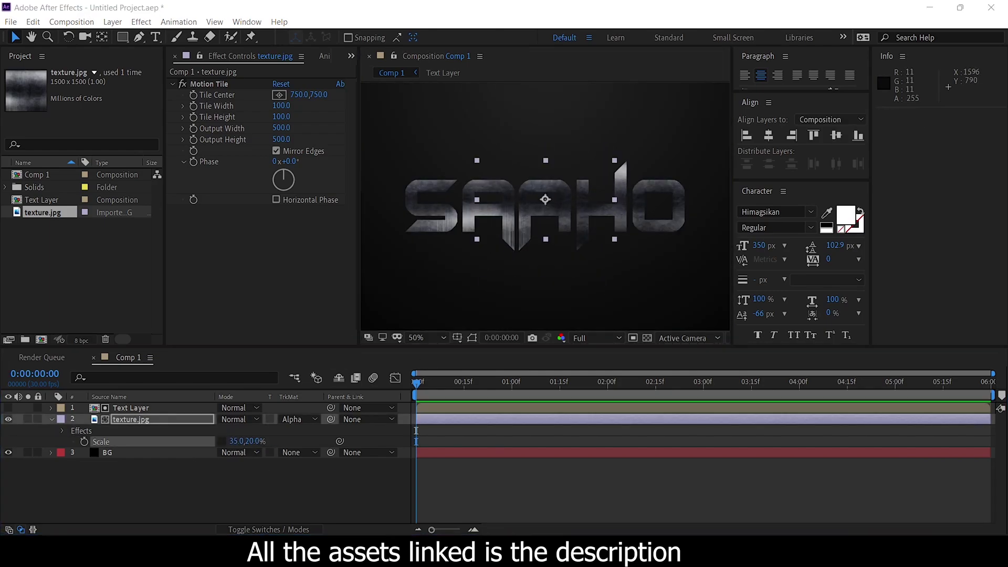
pyautogui.moveTo(538, 222); pyautogui.dragTo(539, 230)
# - Apply the Curves effect to texture.jpg and raise the RGB midtones to brighten the texture
pyautogui.click(138, 418)
pyautogui.hotkey('ctrl', 'space')
pyautogui.write('cu')
pyautogui.press('Return')
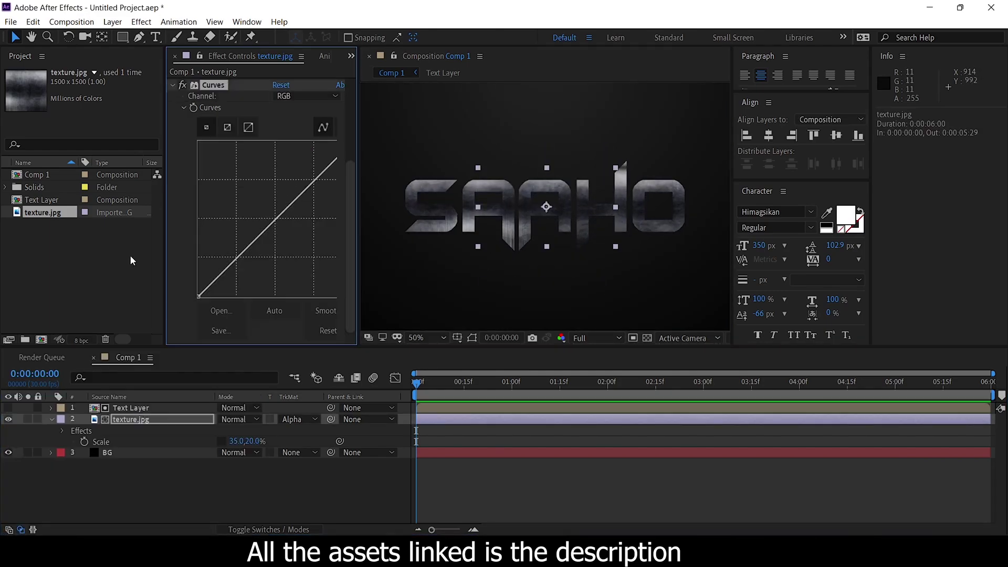
pyautogui.moveTo(287, 209); pyautogui.dragTo(268, 186)
pyautogui.click(253, 441)
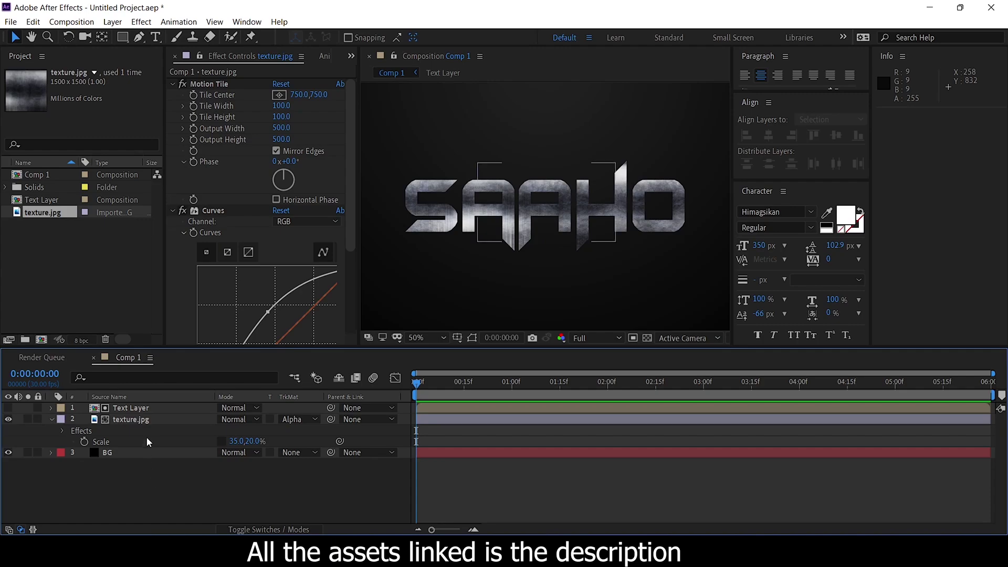
# - Pre-compose Text Layer and texture.jpg together into a composition named Texture layer
pyautogui.click(146, 420)
pyautogui.click(142, 397)
pyautogui.keyDown('ctrl'); pyautogui.click(147, 407); pyautogui.keyUp('ctrl')
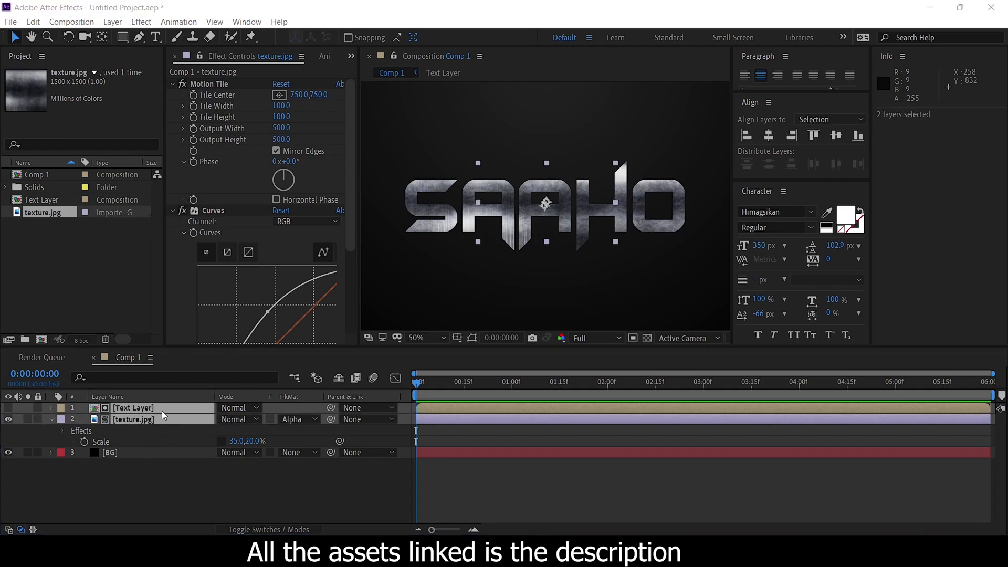
pyautogui.rightClick(162, 410)
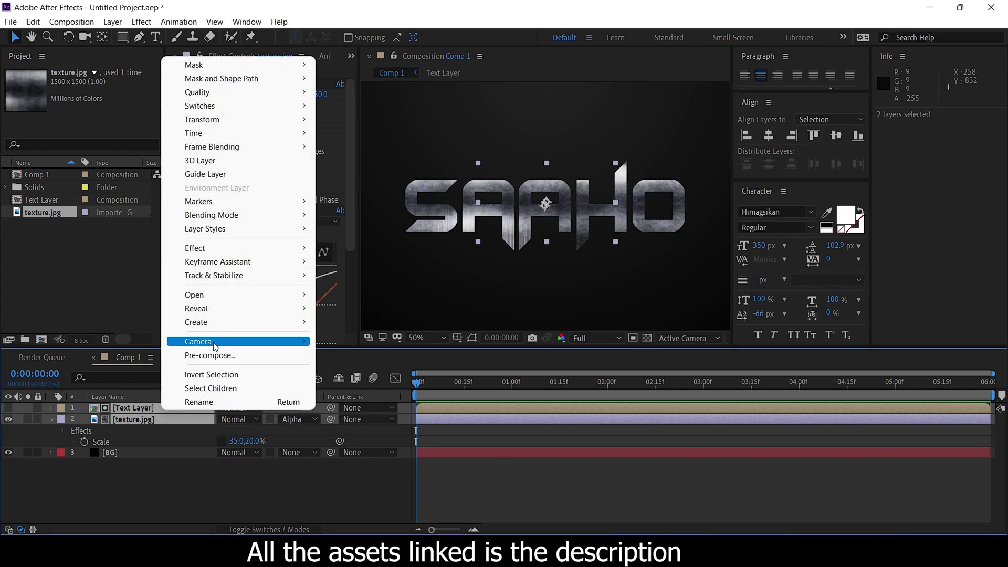
pyautogui.click(212, 356)
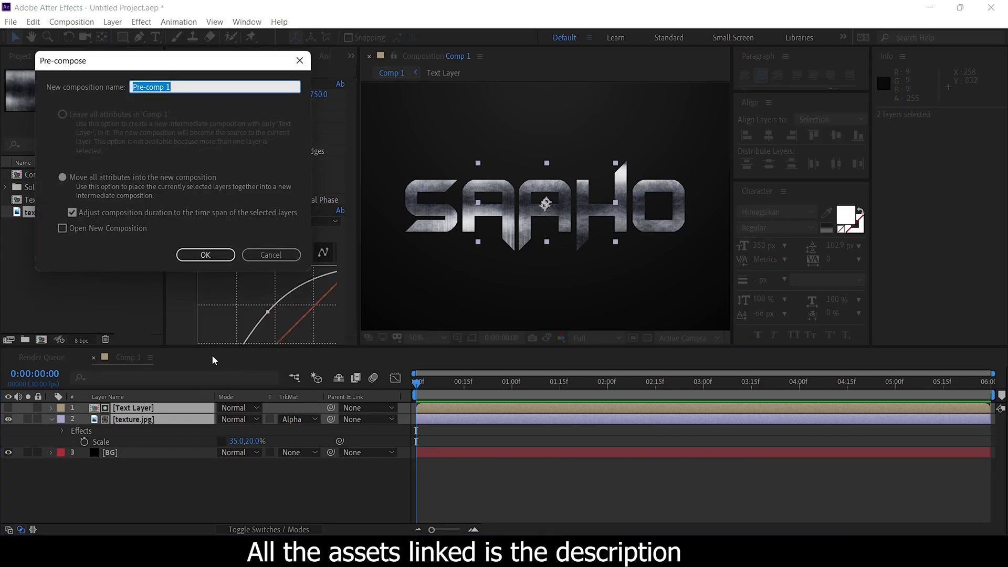
pyautogui.write('Texture layer')
pyautogui.press('Return')
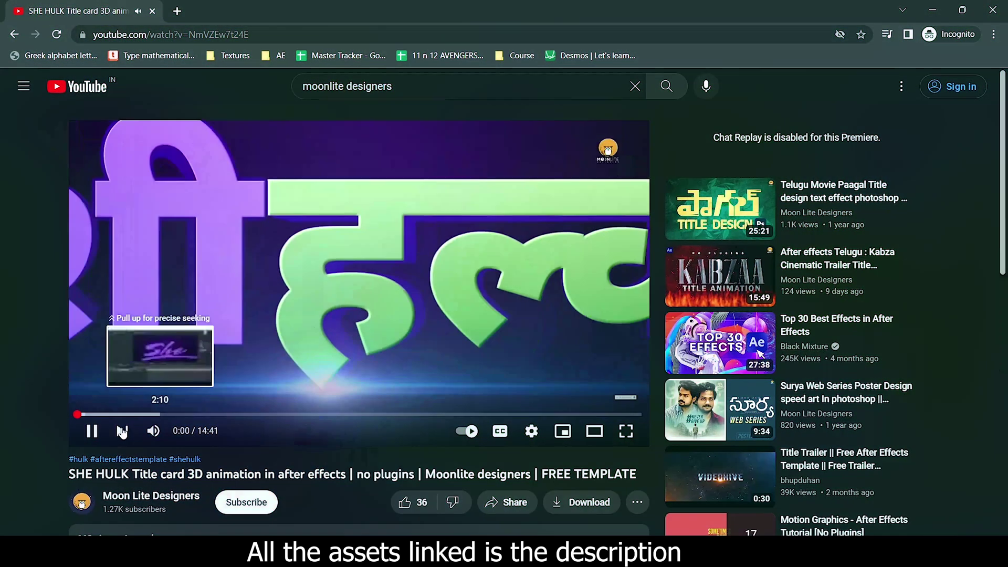
# - Switch to YouTube and skim the SHE HULK title card tutorial for how the 3D text is built with CC Radial Blur
pyautogui.moveTo(157, 414); pyautogui.dragTo(366, 418)
pyautogui.click(374, 416)
pyautogui.click(333, 416)
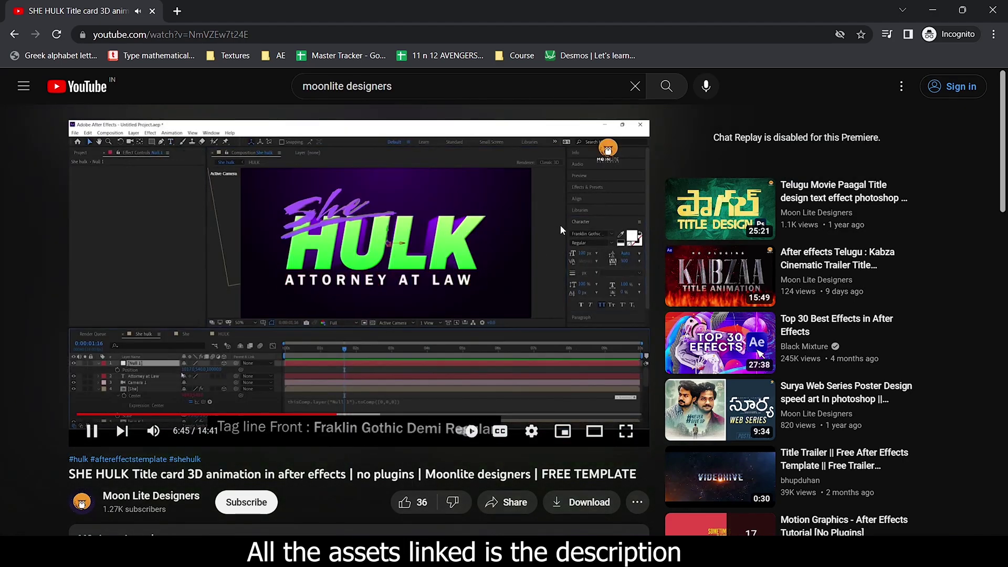
pyautogui.click(298, 416)
pyautogui.click(254, 416)
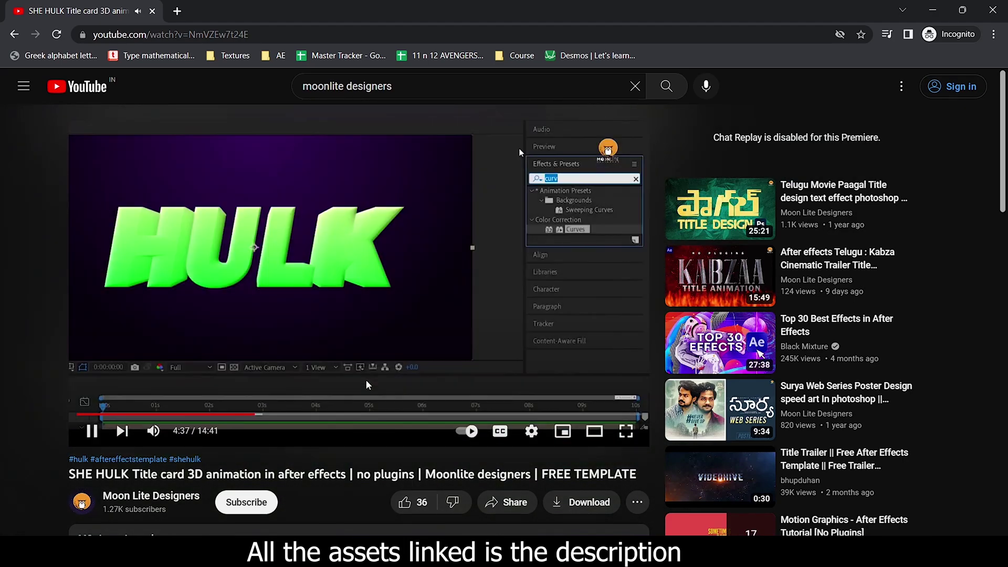
pyautogui.click(227, 415)
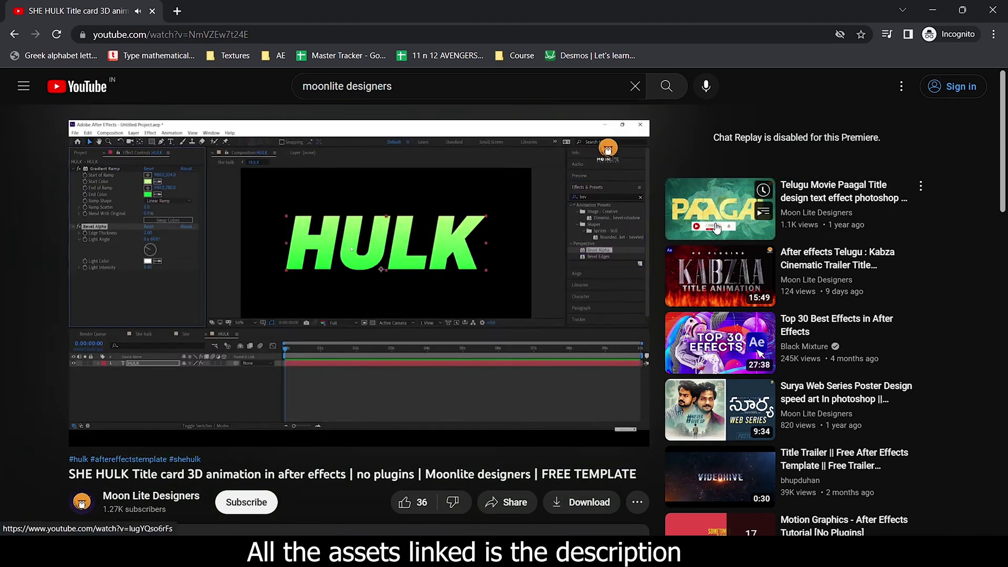
pyautogui.press('Right')
pyautogui.press('Right')
pyautogui.press('Right')
pyautogui.press('Right')
pyautogui.press('Right')
pyautogui.press('Right')
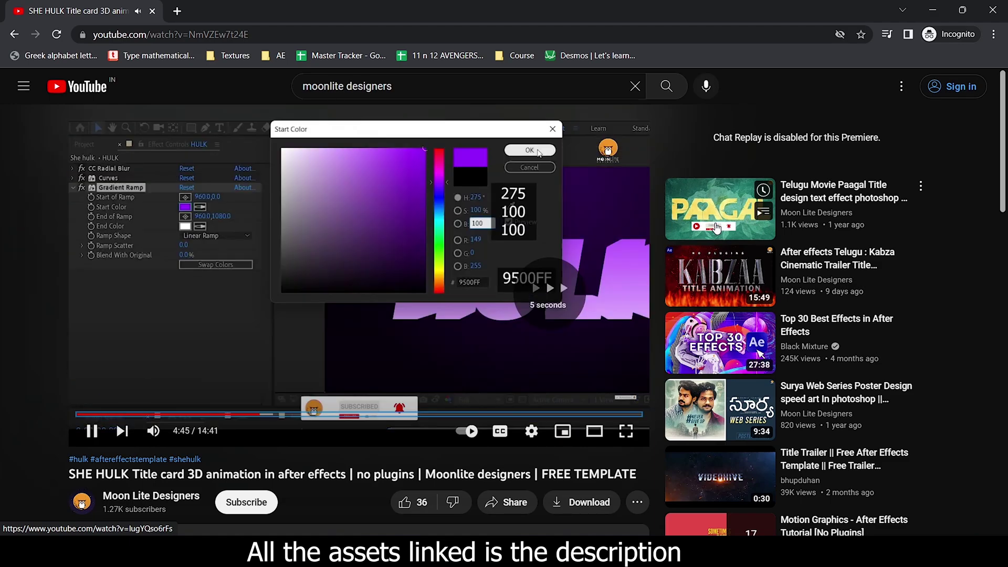
pyautogui.press('Left')
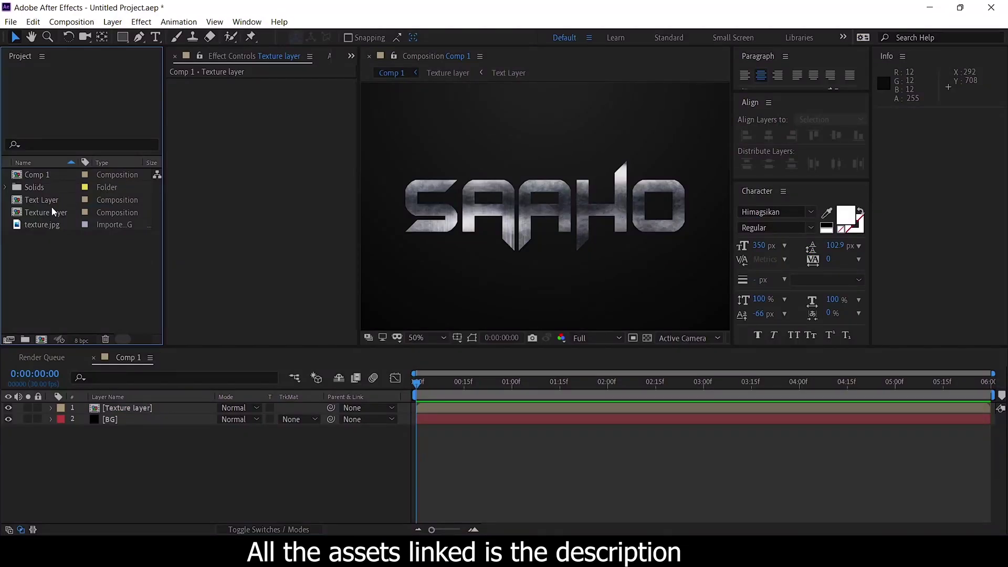
# - Add the Text Layer composition above Texture layer in Comp 1 and apply the Fractal Noise effect to it
pyautogui.moveTo(47, 203); pyautogui.dragTo(106, 410)
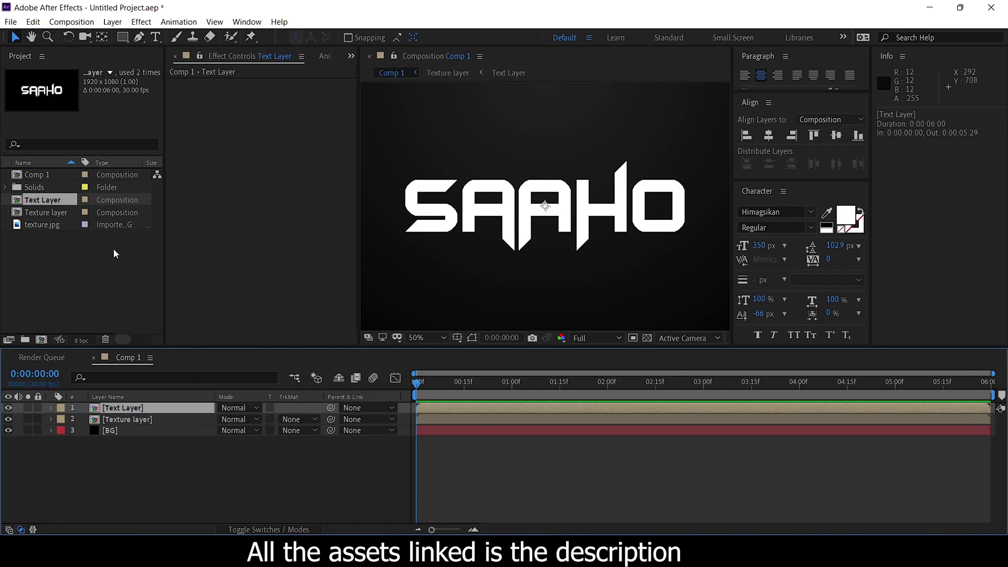
pyautogui.click(140, 21)
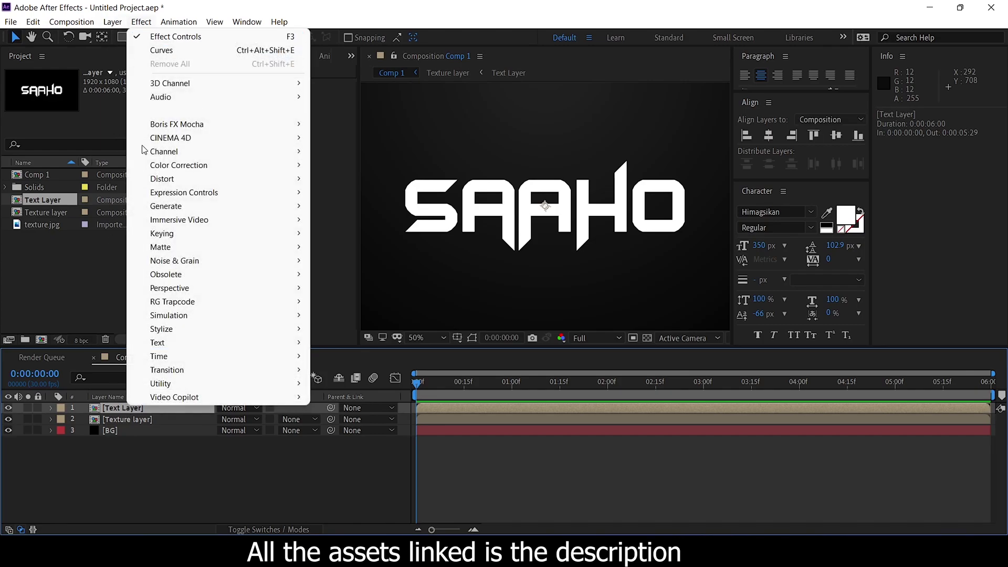
pyautogui.moveTo(175, 264)
pyautogui.click(350, 288)
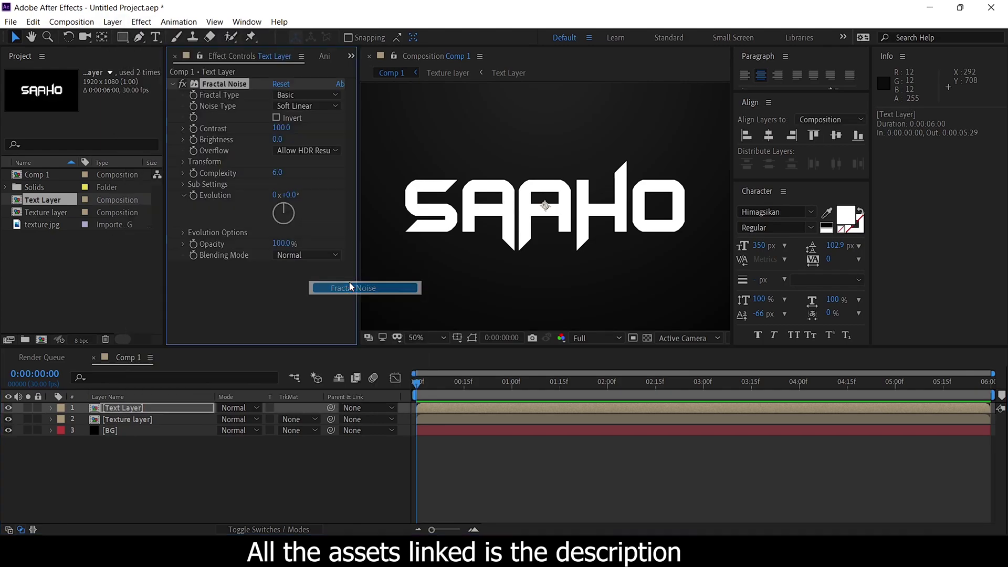
pyautogui.click(126, 412)
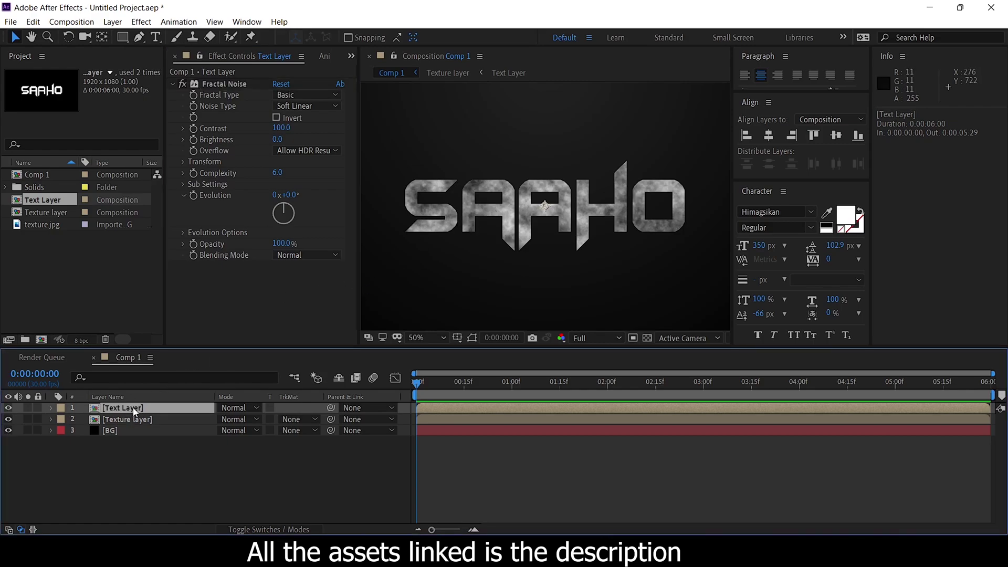
# - Apply CC Radial Blur to Text Layer with type Fading Zoom and amount -15
pyautogui.click(141, 21)
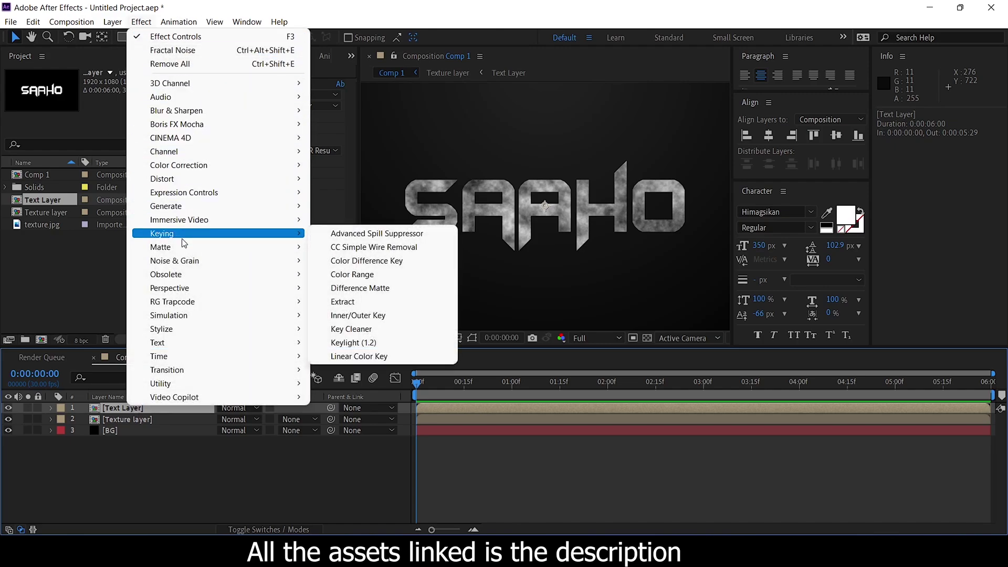
pyautogui.moveTo(179, 112)
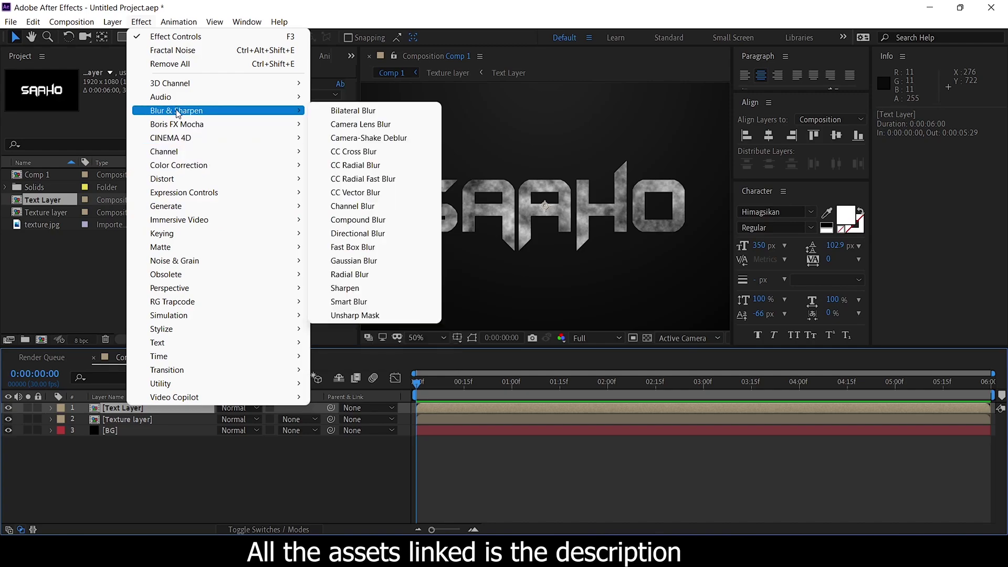
pyautogui.click(362, 166)
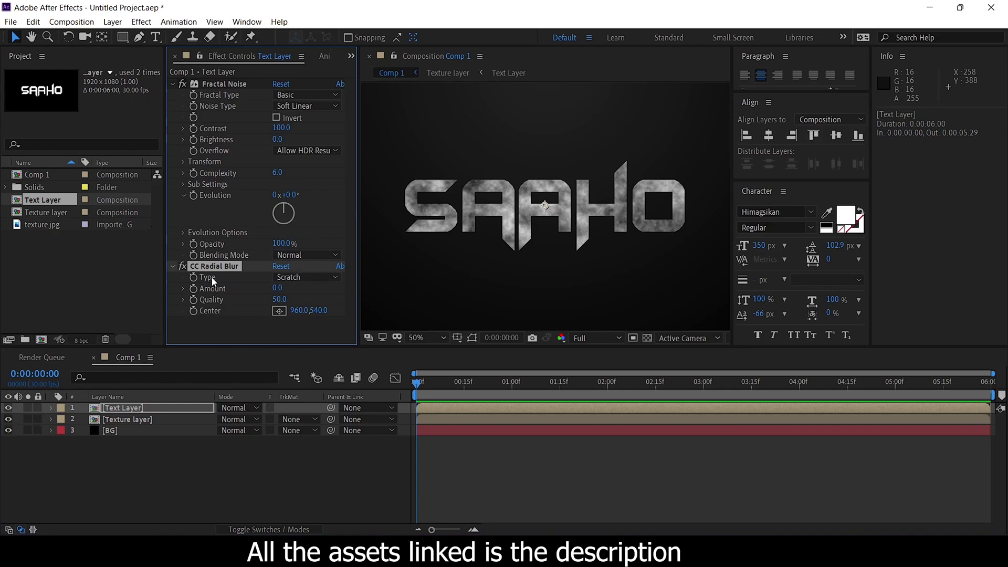
pyautogui.click(304, 277)
pyautogui.click(304, 304)
pyautogui.click(279, 288)
pyautogui.press('Return')
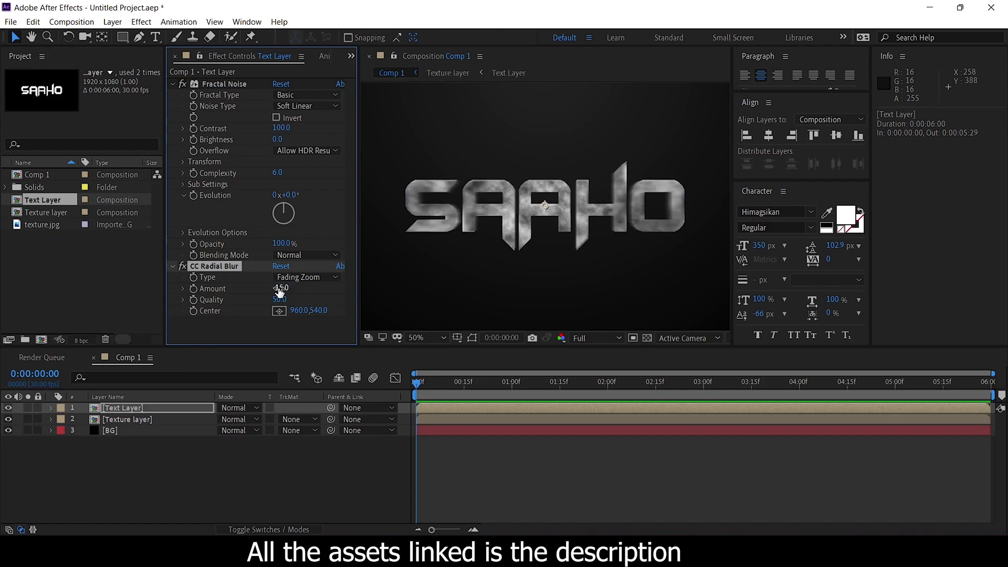
# - Apply Curves to Text Layer and pull the Alpha channel's white point to the graph's upper-left corner to solidify the blurred edges
pyautogui.click(133, 409)
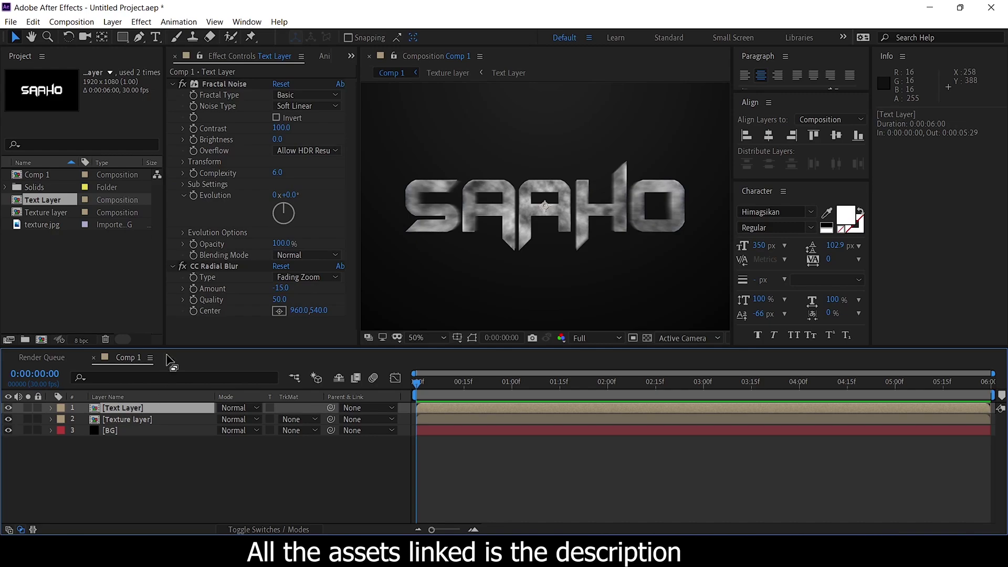
pyautogui.click(142, 22)
pyautogui.moveTo(178, 165)
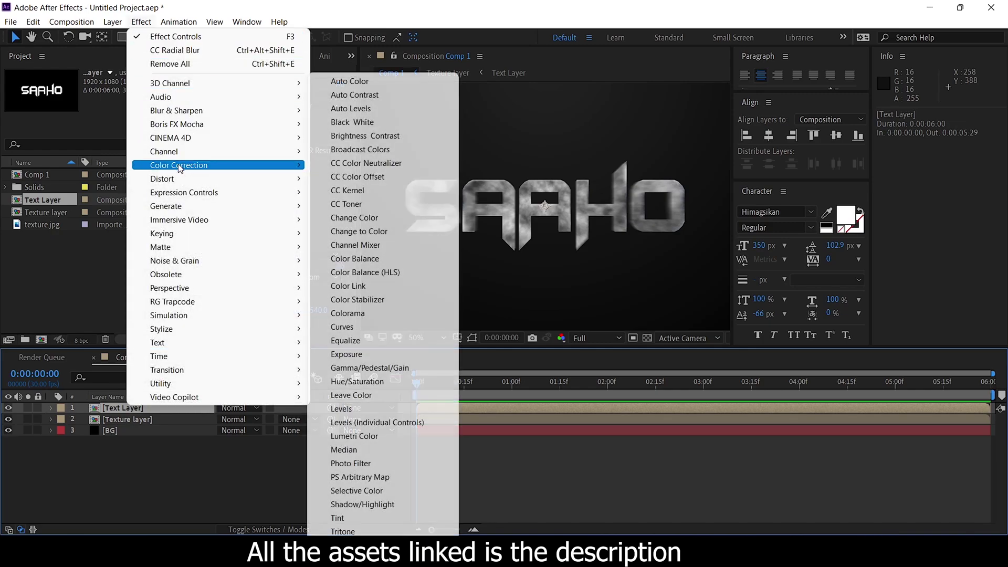
pyautogui.click(398, 337)
pyautogui.moveTo(358, 249); pyautogui.dragTo(413, 249)
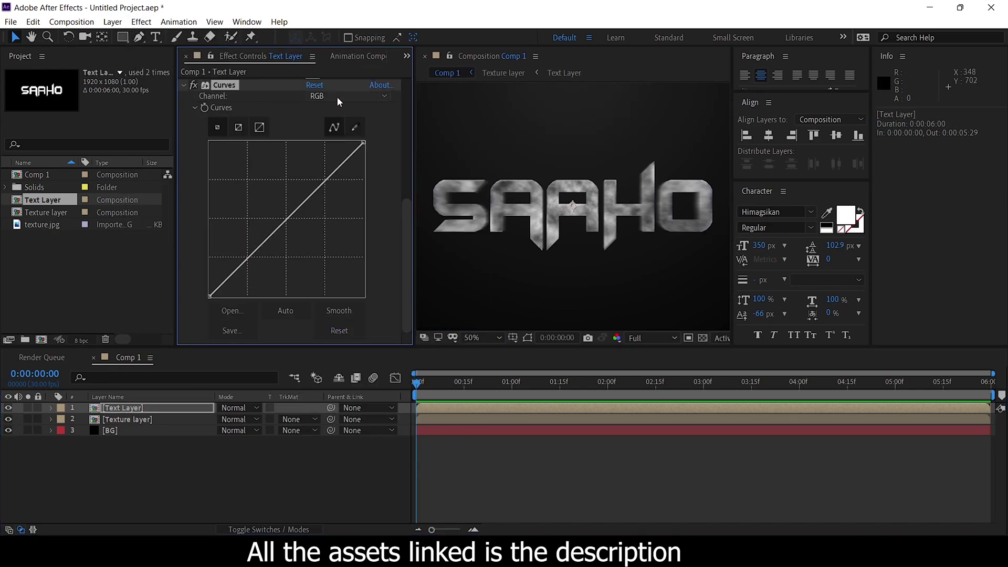
pyautogui.click(337, 98)
pyautogui.click(341, 164)
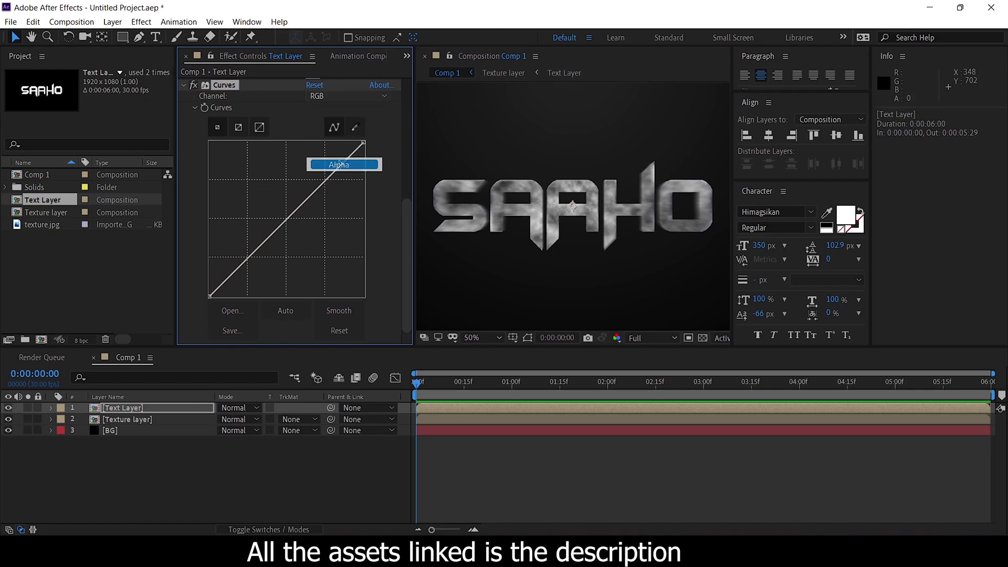
pyautogui.moveTo(363, 142); pyautogui.dragTo(212, 144)
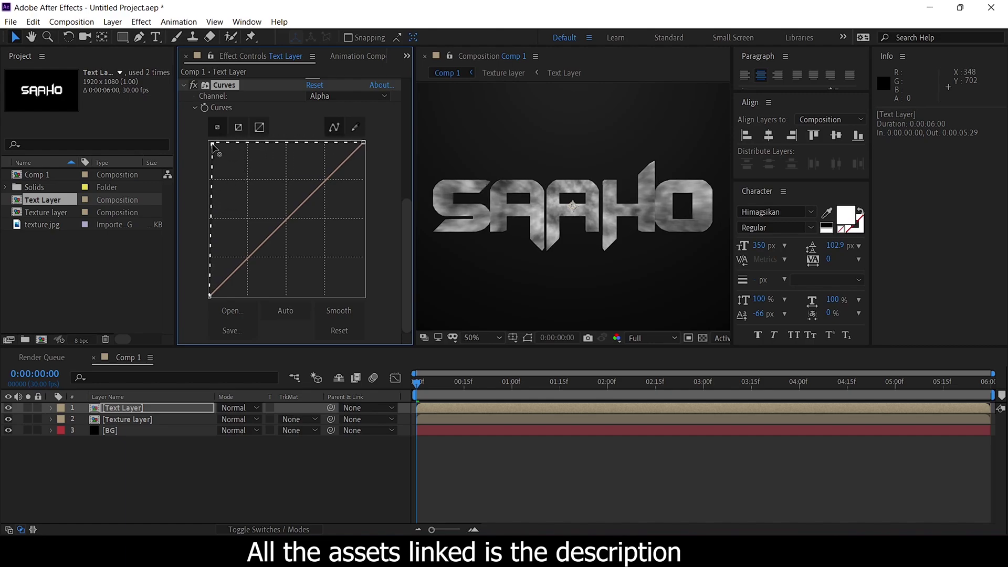
# - Pre-compose Text Layer as 3D, moving all attributes into the new composition
pyautogui.click(131, 412)
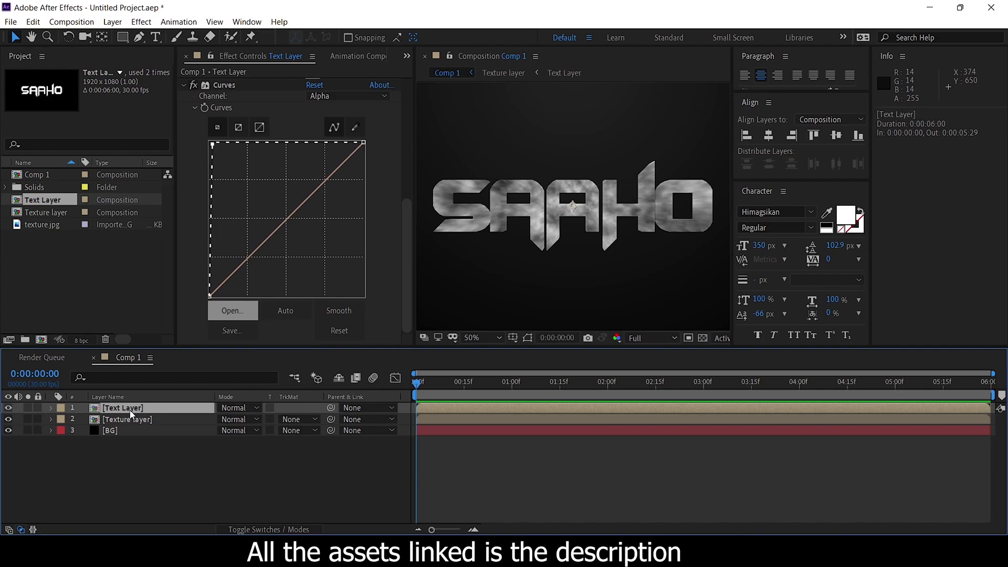
pyautogui.hotkey('ctrl', 'shift', 'c')
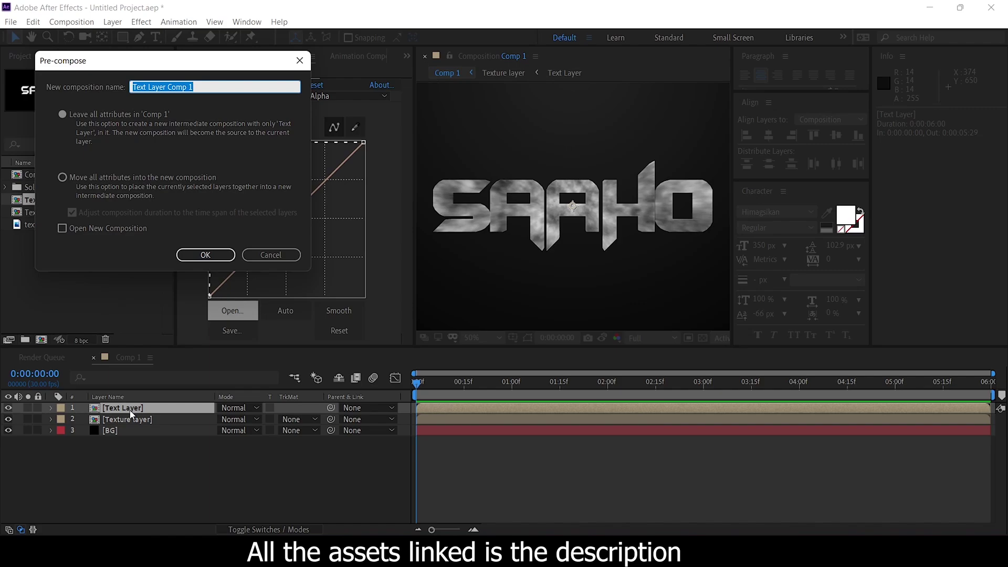
pyautogui.write('3D')
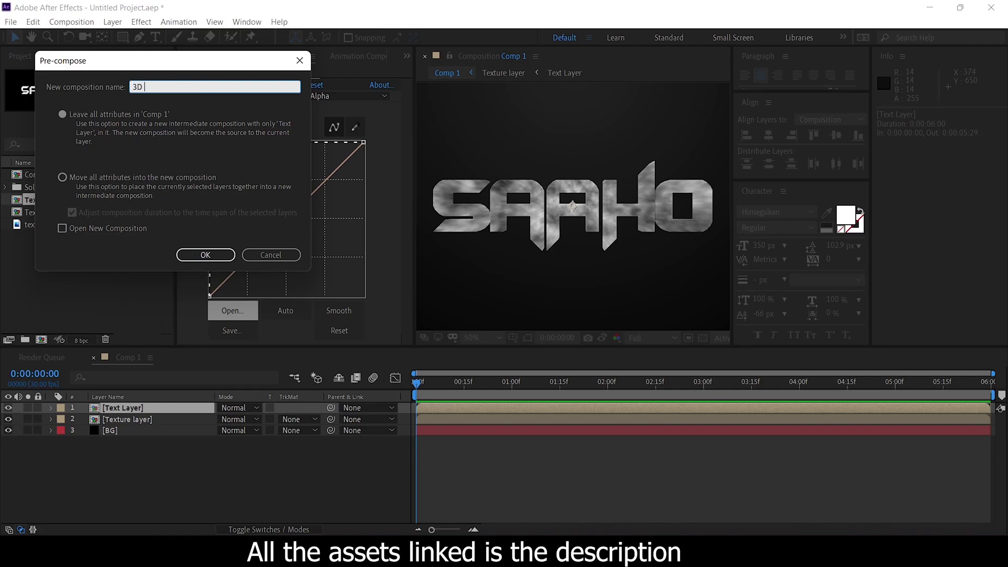
pyautogui.click(63, 177)
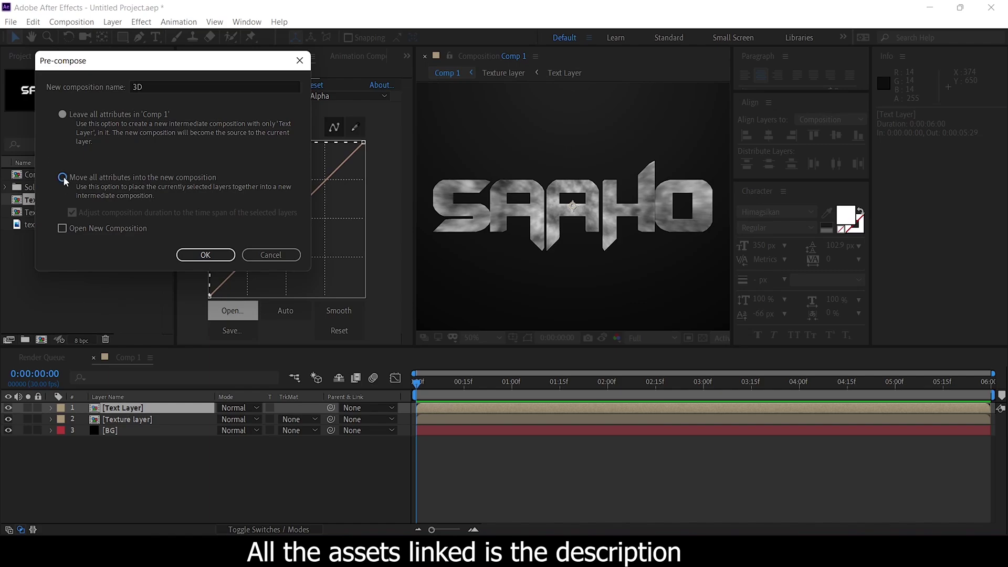
pyautogui.click(205, 256)
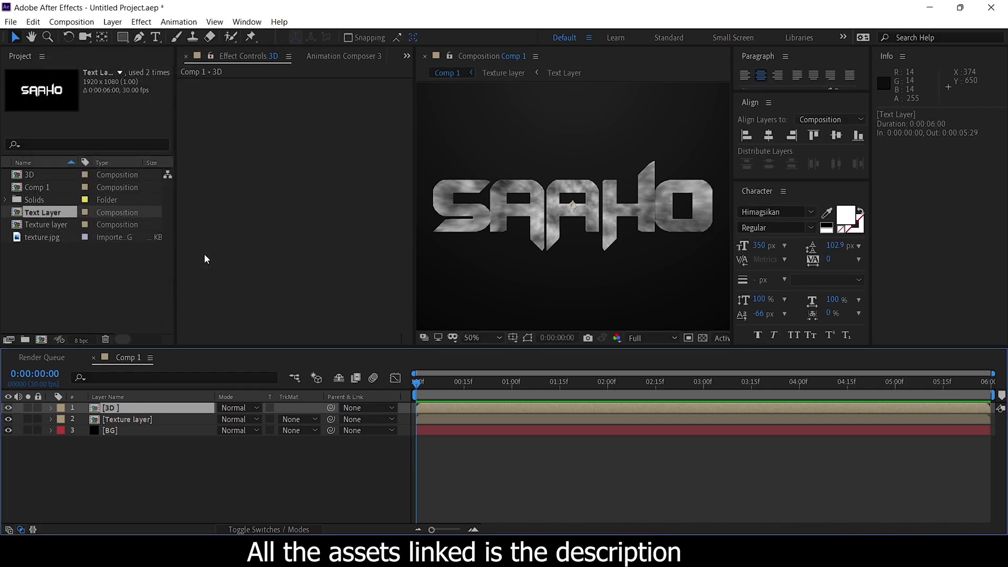
# - Move the 3D layer beneath Texture layer in Comp 1
pyautogui.click(168, 457)
pyautogui.click(141, 411)
pyautogui.moveTo(142, 411)
pyautogui.mouseDown()
pyautogui.moveTo(126, 409)
pyautogui.moveTo(126, 422)
pyautogui.mouseUp()
# - Inspect the extruded edges of the SAAHO title up close
pyautogui.press('.')
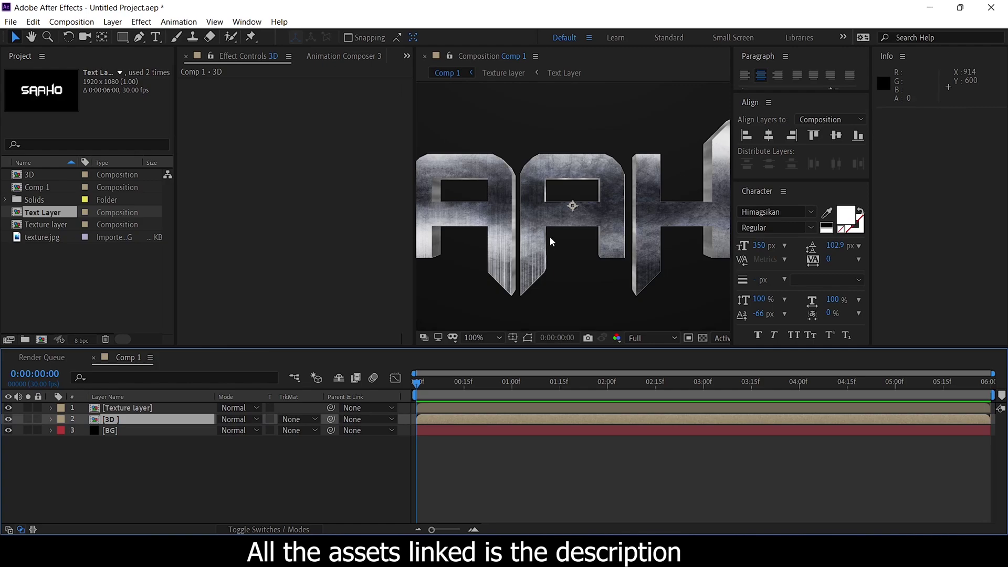
pyautogui.scroll(-1, 707, 160)
pyautogui.moveTo(672, 176); pyautogui.dragTo(619, 181)
pyautogui.scroll(1, 640, 208)
pyautogui.press(',')
pyautogui.moveTo(448, 202); pyautogui.dragTo(571, 189)
pyautogui.scroll(-1, 541, 197)
pyautogui.scroll(1, 541, 197)
# - Set Text Layer's CC Radial Blur amount to -10 inside the 3D composition, and return to Comp 1
pyautogui.click(126, 424)
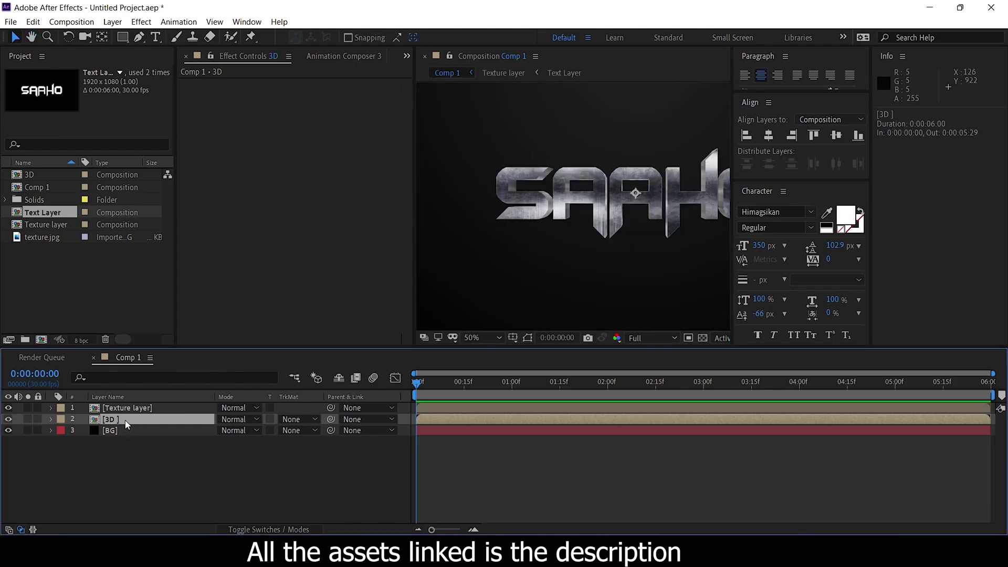
pyautogui.doubleClick(127, 425)
pyautogui.click(131, 411)
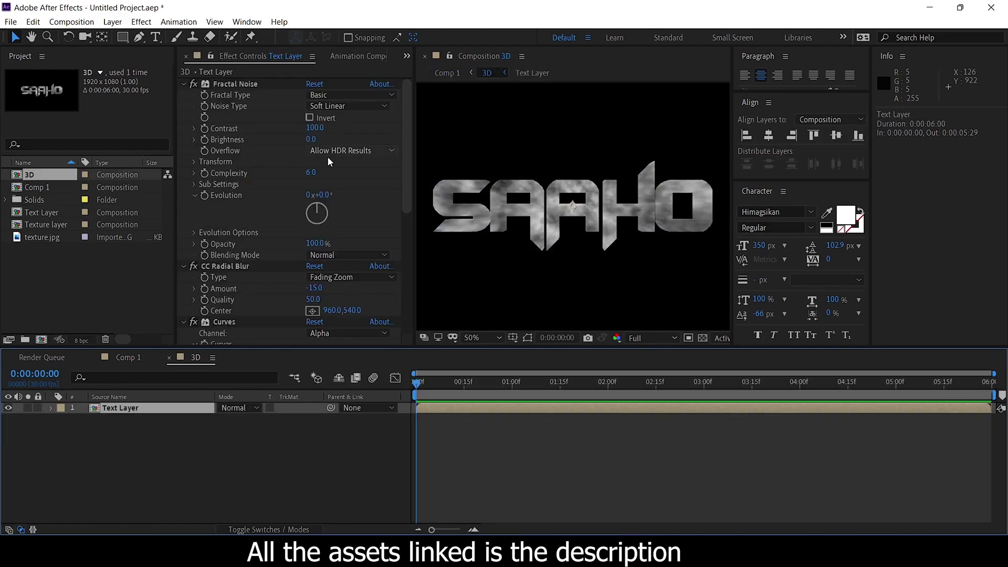
pyautogui.click(315, 288)
pyautogui.write('-10')
pyautogui.press('Return')
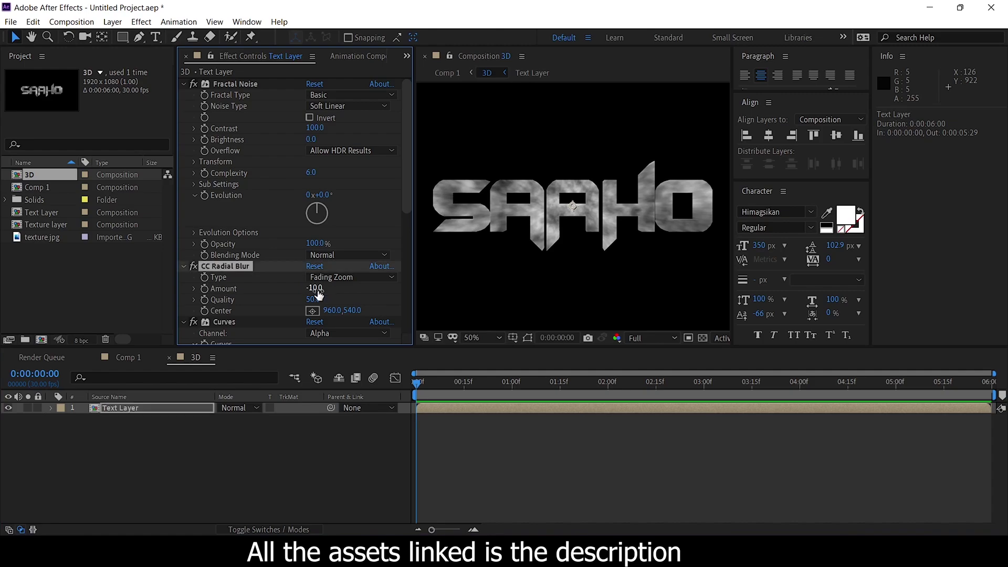
pyautogui.click(147, 435)
pyautogui.press('Tab')
pyautogui.click(92, 443)
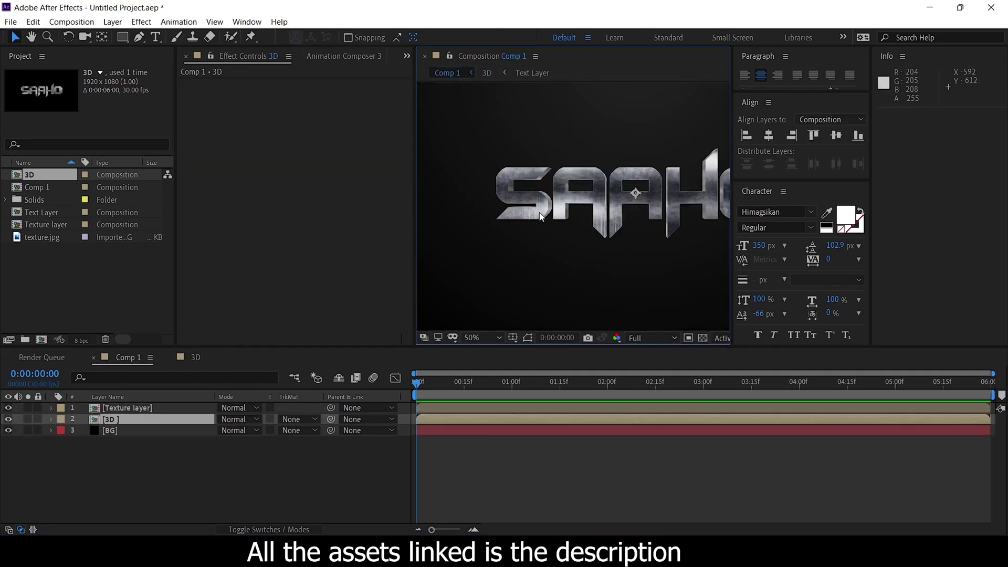
# - Pre-compose the Texture layer and 3D layers together as Main title, moving all attributes into the new composition
pyautogui.scroll(-1, 541, 216)
pyautogui.moveTo(640, 206); pyautogui.dragTo(600, 202)
pyautogui.keyDown('shift'); pyautogui.click(181, 409); pyautogui.keyUp('shift')
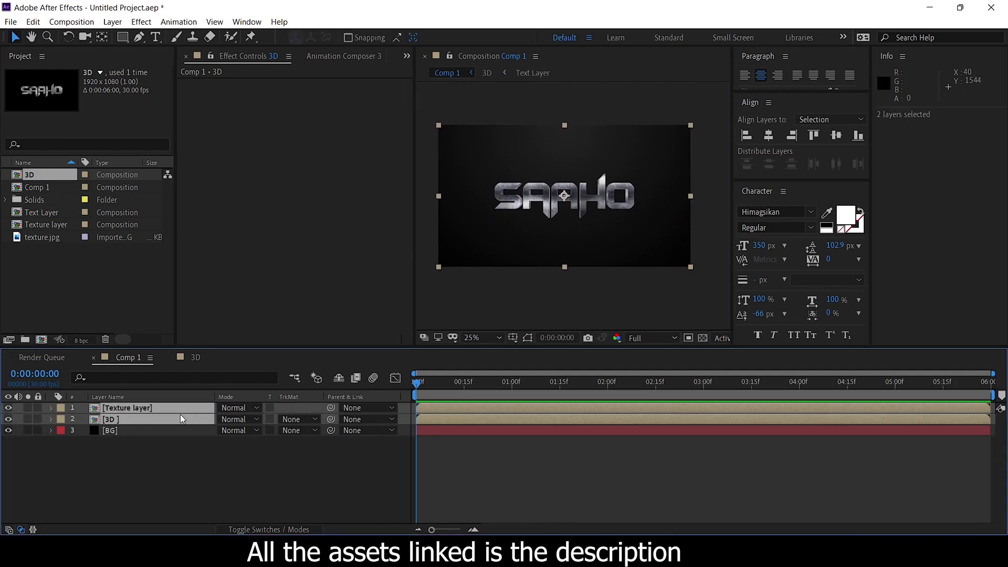
pyautogui.hotkey('ctrl', 'shift', 'c')
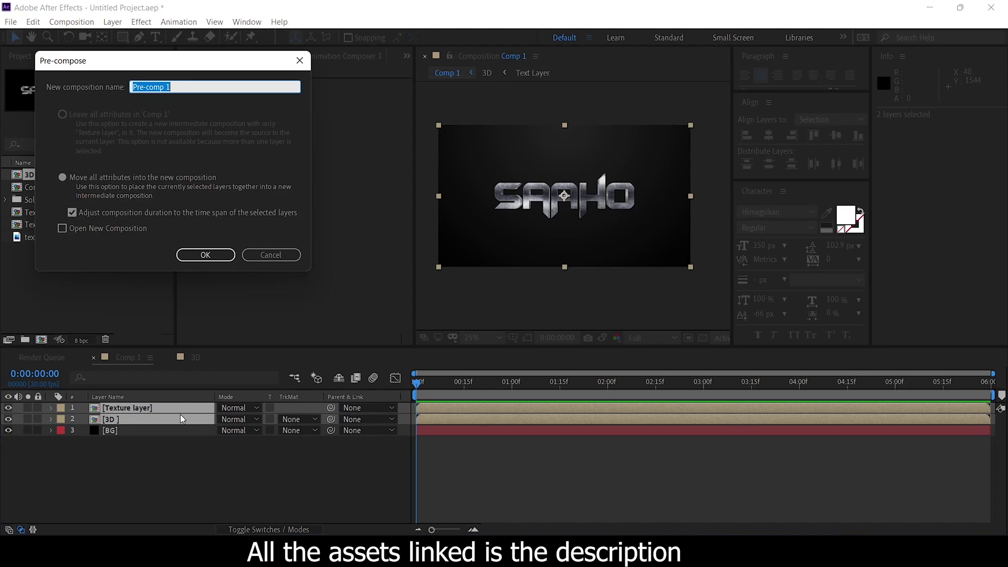
pyautogui.write('Main te')
pyautogui.press('BackSpace')
pyautogui.write('itle')
pyautogui.press('Return')
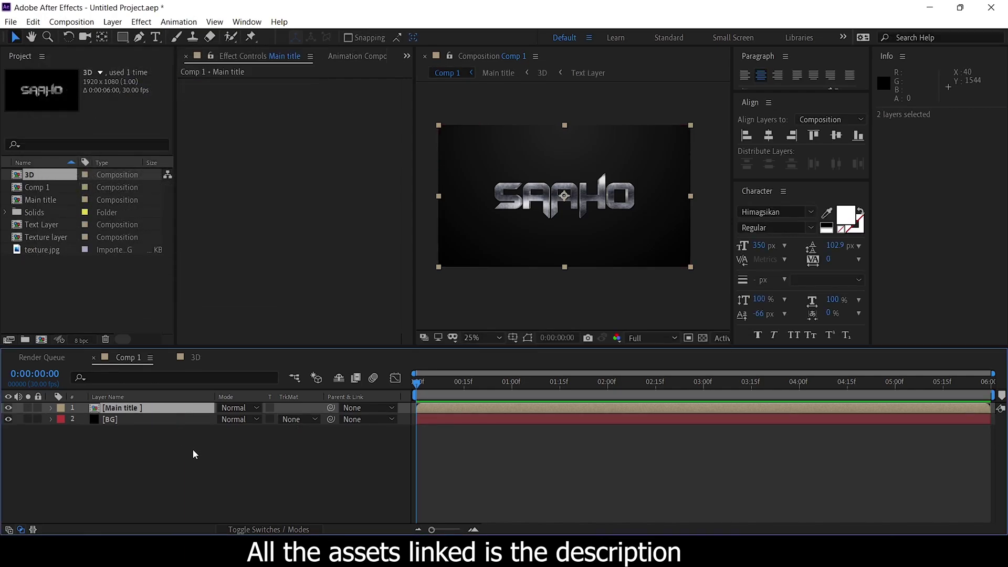
# - Apply the Gradient Wipe transition effect to the Main title layer
pyautogui.click(149, 406)
pyautogui.scroll(2, 595, 229)
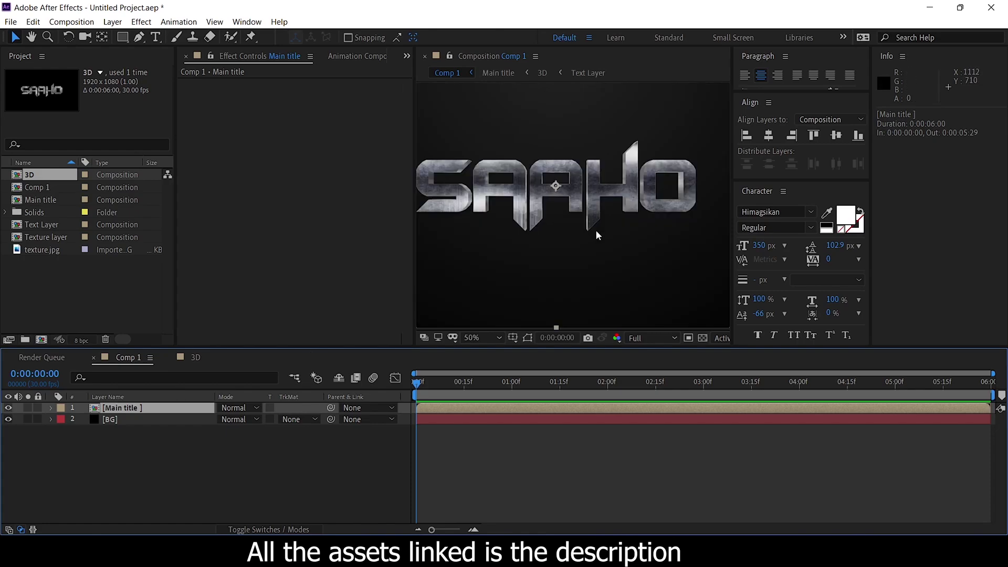
pyautogui.scroll(2, 593, 208)
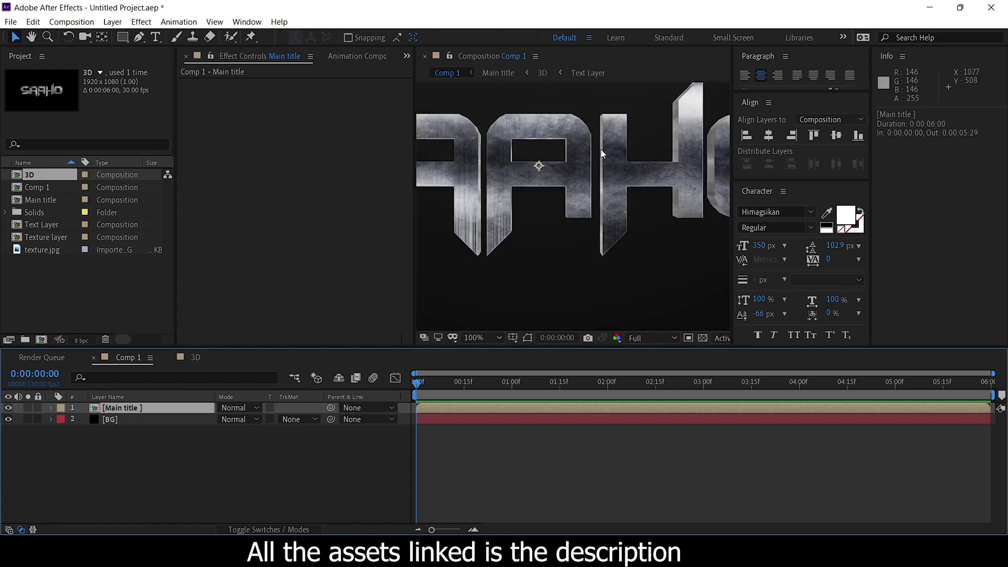
pyautogui.scroll(-2, 601, 153)
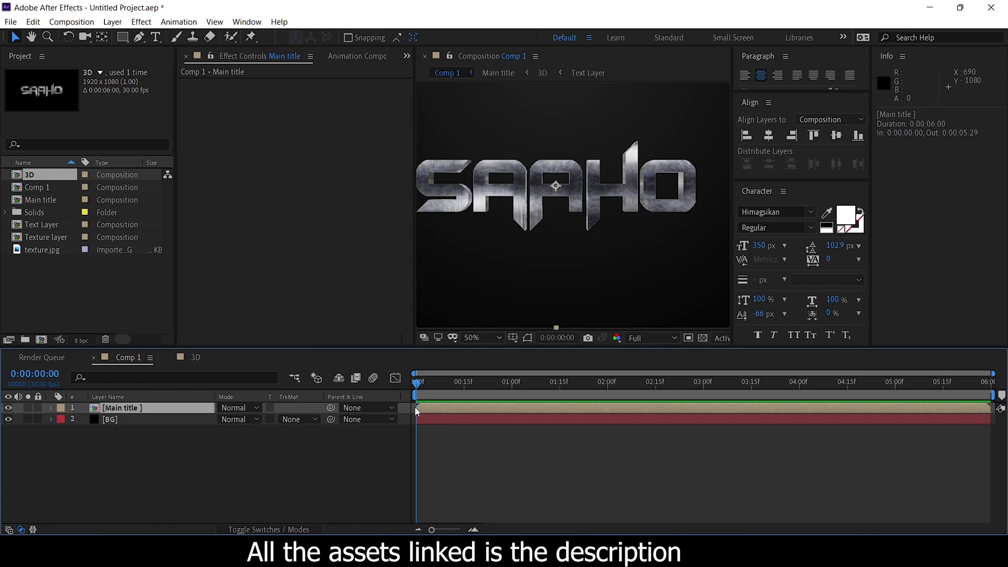
pyautogui.keyDown('ctrl'); pyautogui.click(155, 409); pyautogui.keyUp('ctrl')
pyautogui.click(155, 409)
pyautogui.click(141, 21)
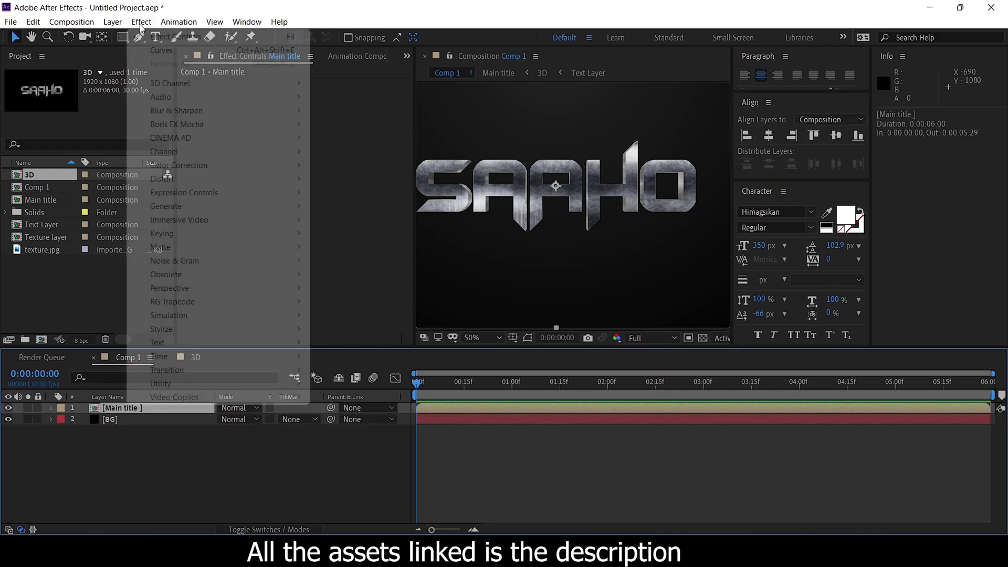
pyautogui.moveTo(204, 373)
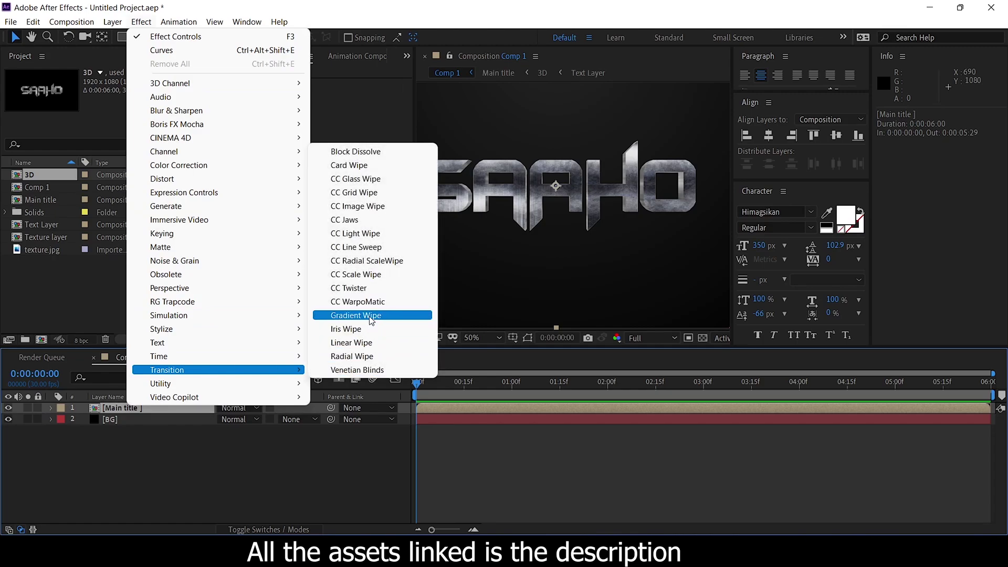
pyautogui.click(356, 315)
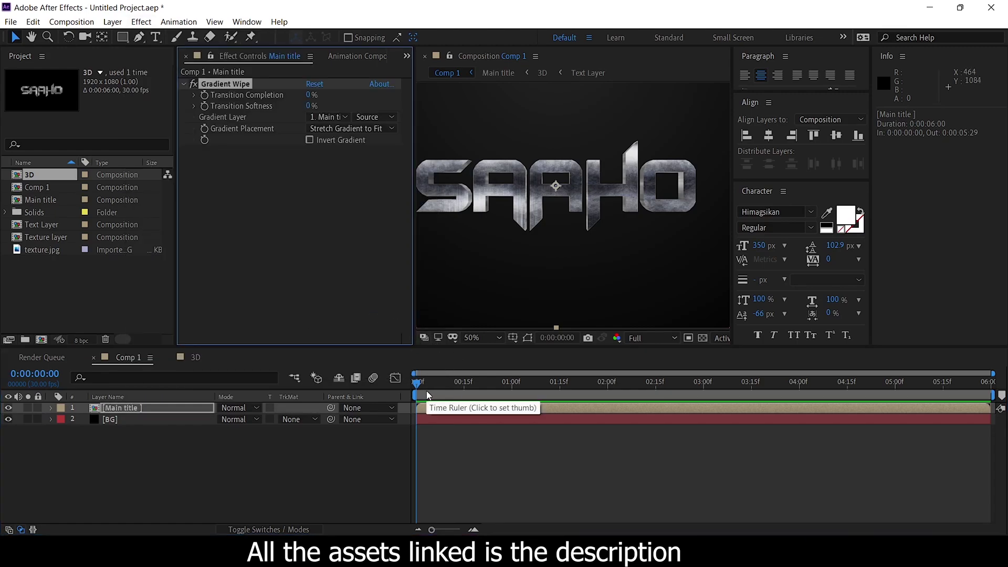
# - Keyframe Gradient Wipe's Transition Completion from 100% at 0:00:00:00 to 0% at 0:00:01:00, and set Transition Softness to 15%
pyautogui.click(512, 386)
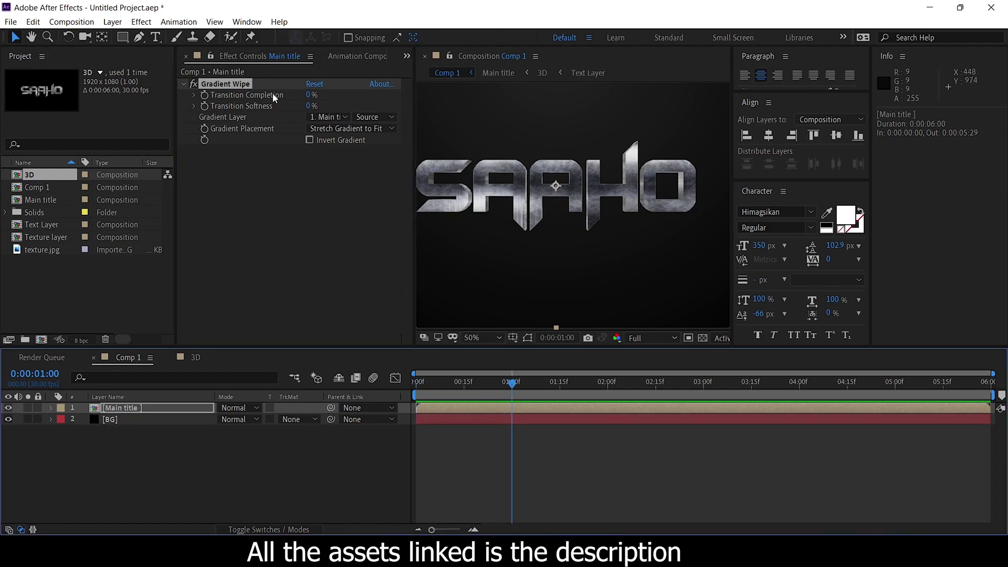
pyautogui.click(204, 95)
pyautogui.moveTo(498, 388); pyautogui.dragTo(369, 386)
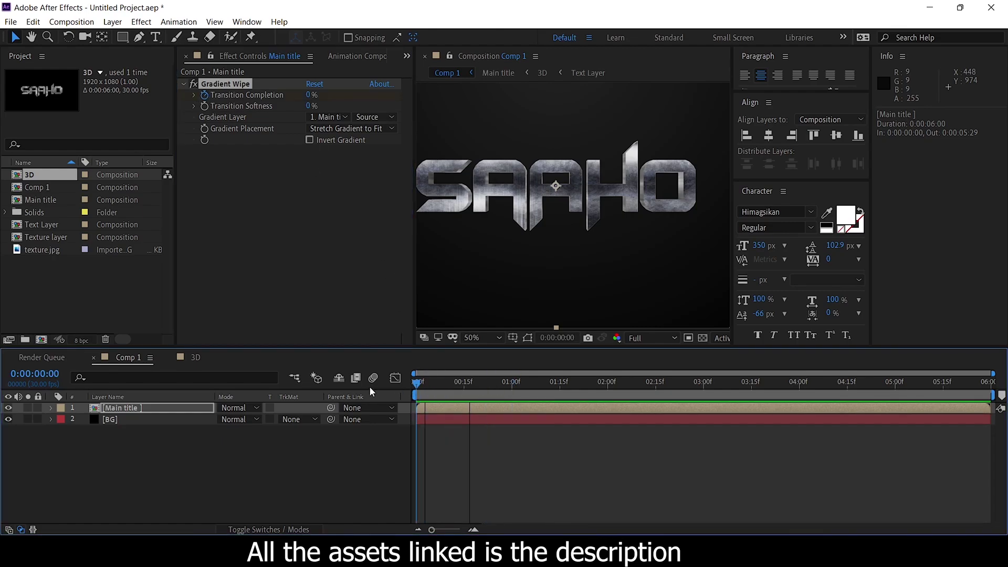
pyautogui.moveTo(310, 98); pyautogui.dragTo(402, 98)
pyautogui.click(309, 106)
pyautogui.write('15')
pyautogui.press('Return')
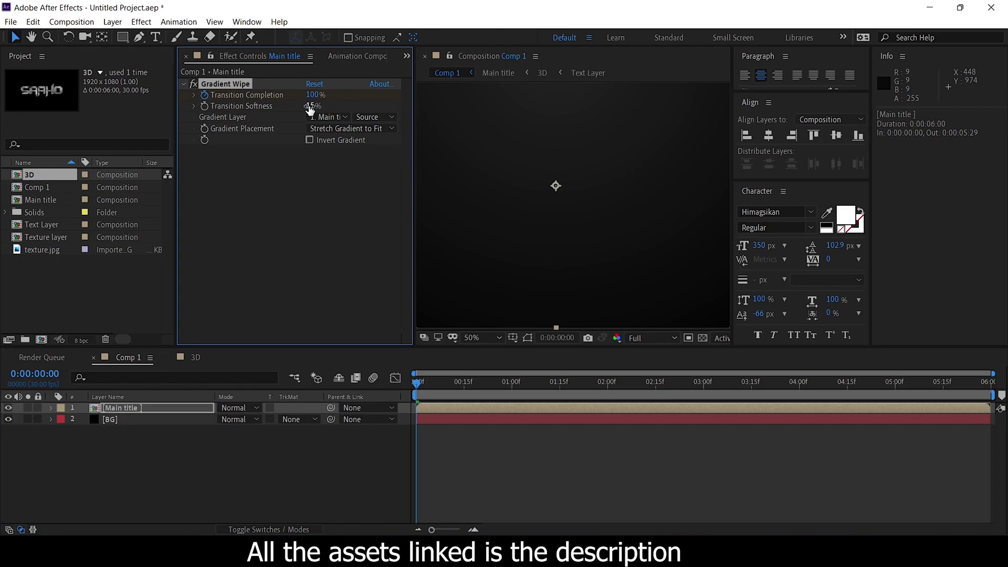
# - Auto-trace the Main title layer's Alpha channel at frame 0:00:01:08, applying the masks to a new layer
pyautogui.moveTo(431, 384); pyautogui.dragTo(537, 386)
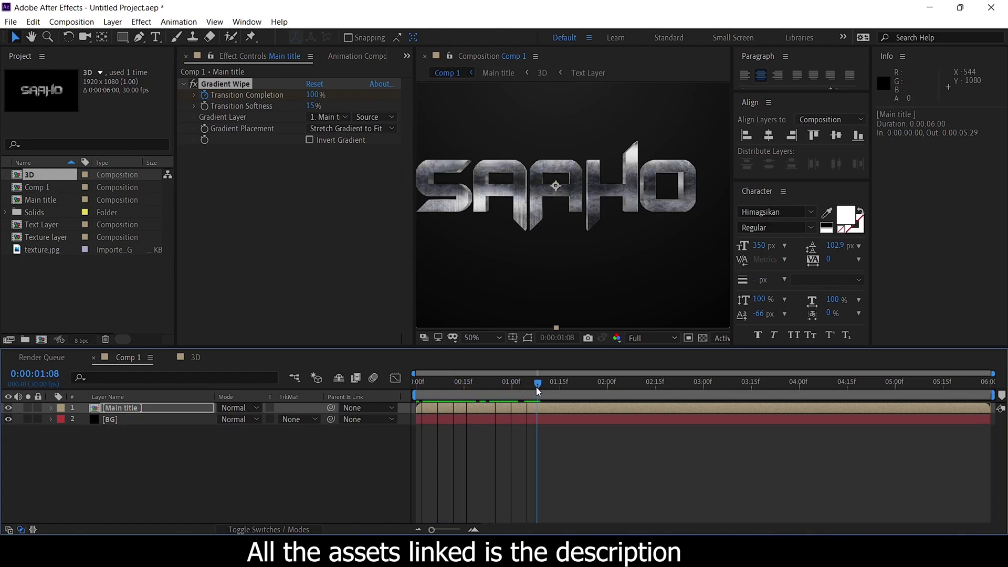
pyautogui.click(282, 445)
pyautogui.click(145, 403)
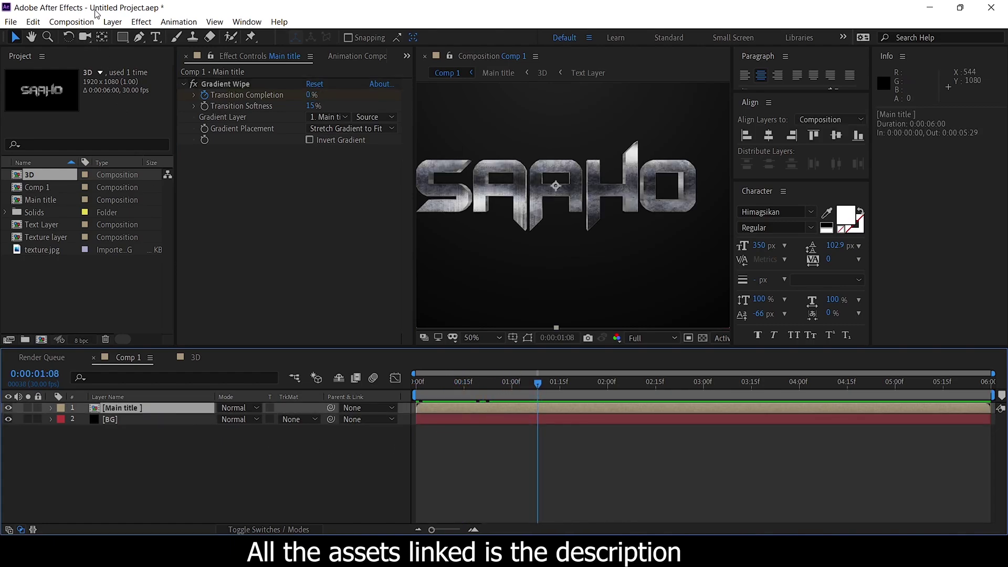
pyautogui.click(113, 22)
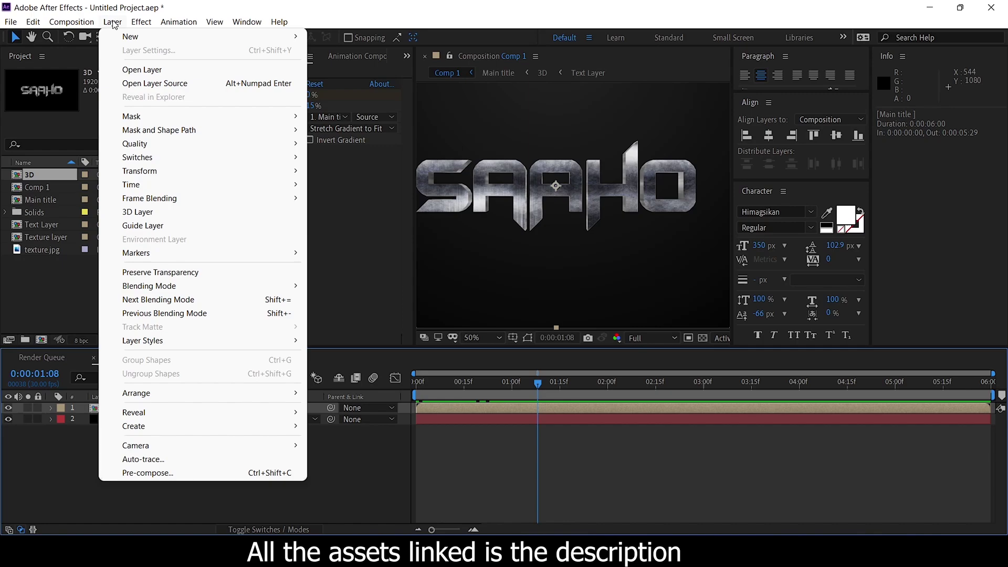
pyautogui.click(160, 460)
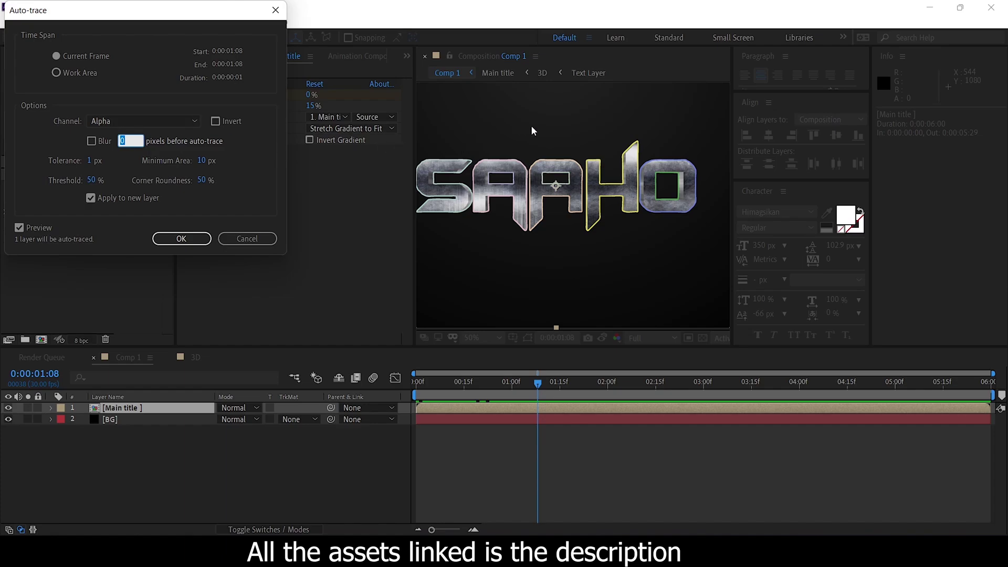
pyautogui.click(180, 238)
# - Rename the auto-traced layer as Stroke
pyautogui.click(160, 411)
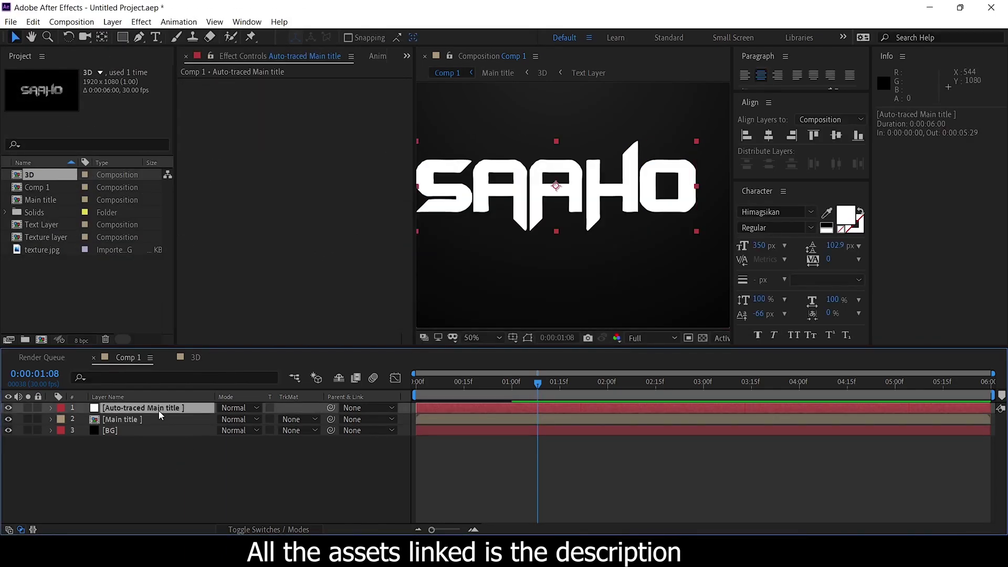
pyautogui.press('Return')
pyautogui.write('Strok')
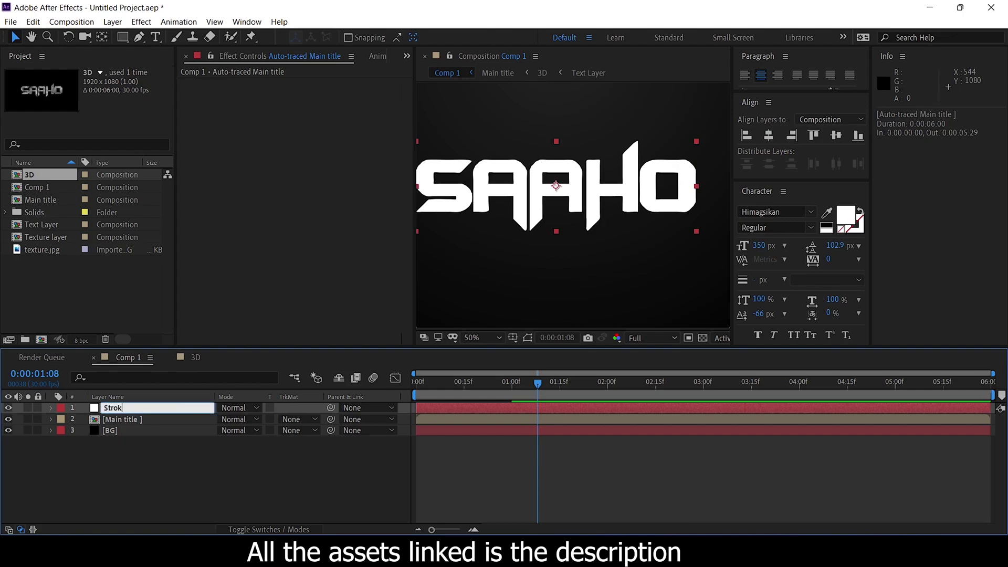
pyautogui.write('e')
pyautogui.press('Return')
pyautogui.click(149, 470)
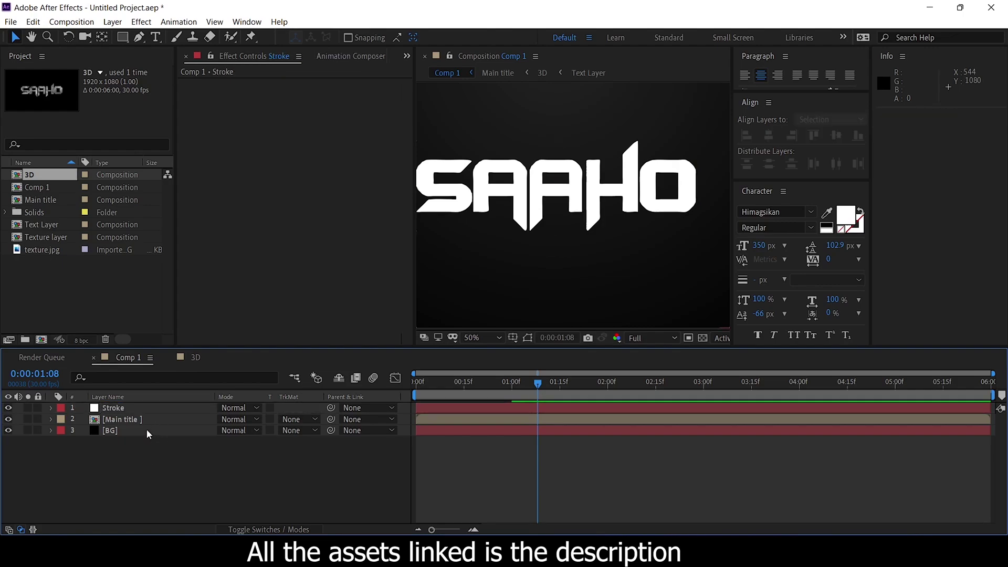
# - Apply the Generate Stroke effect to the Stroke layer
pyautogui.click(149, 407)
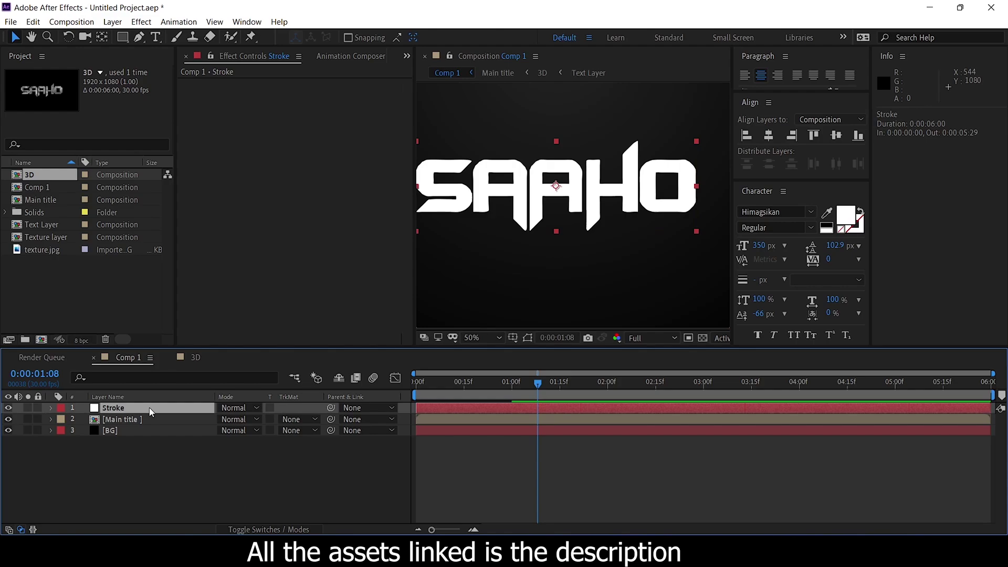
pyautogui.click(141, 22)
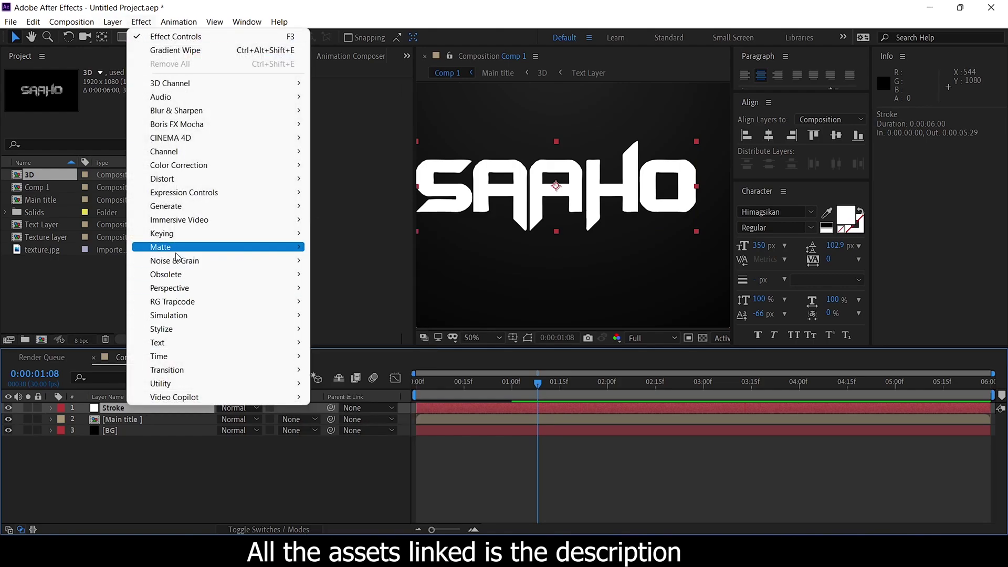
pyautogui.moveTo(180, 206)
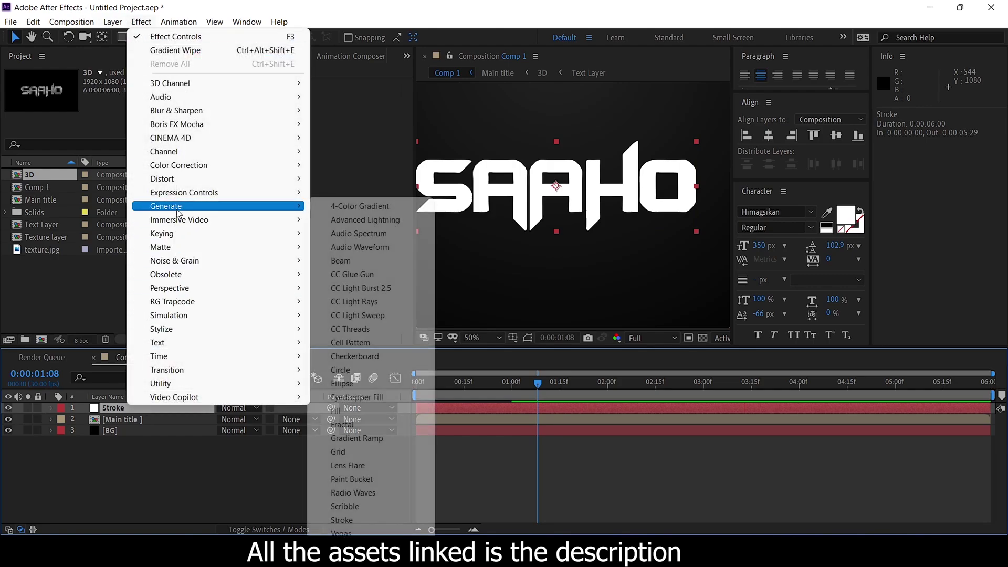
pyautogui.click(343, 520)
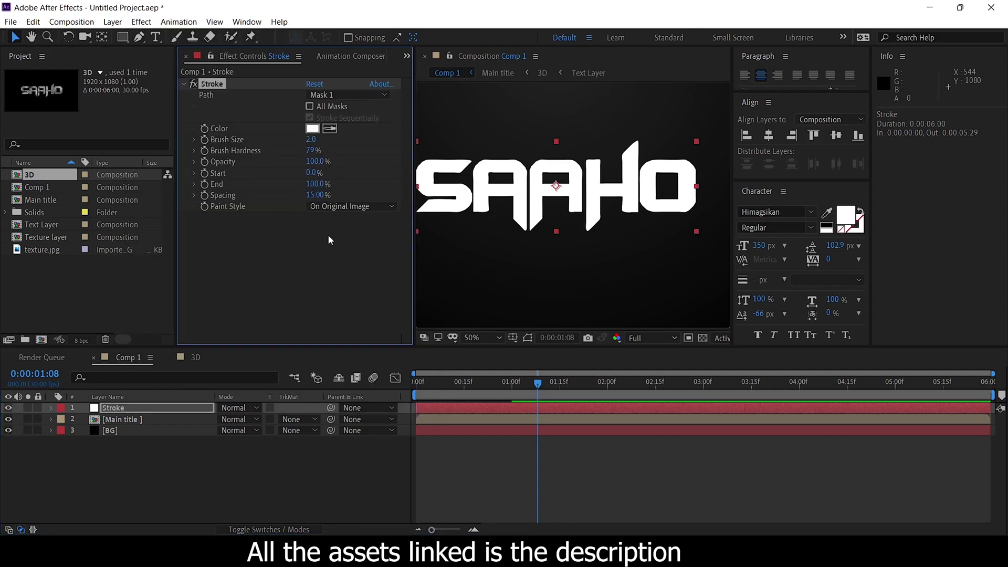
# - Delete the Mask Path keyframes of all eight masks on the Stroke layer
pyautogui.click(127, 416)
pyautogui.click(127, 409)
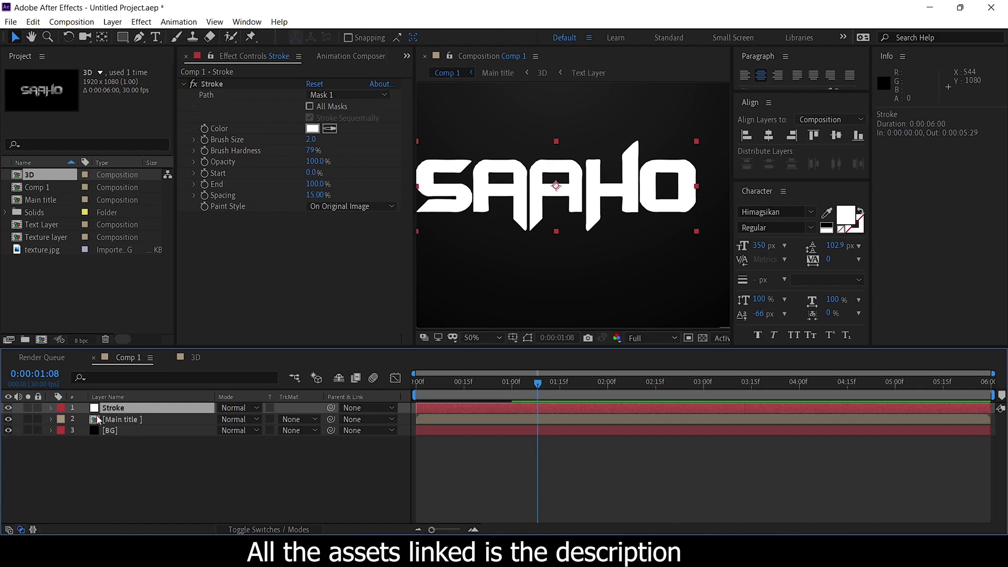
pyautogui.press('m')
pyautogui.scroll(-1, 531, 464)
pyautogui.scroll(1, 530, 462)
pyautogui.moveTo(564, 423); pyautogui.dragTo(506, 519)
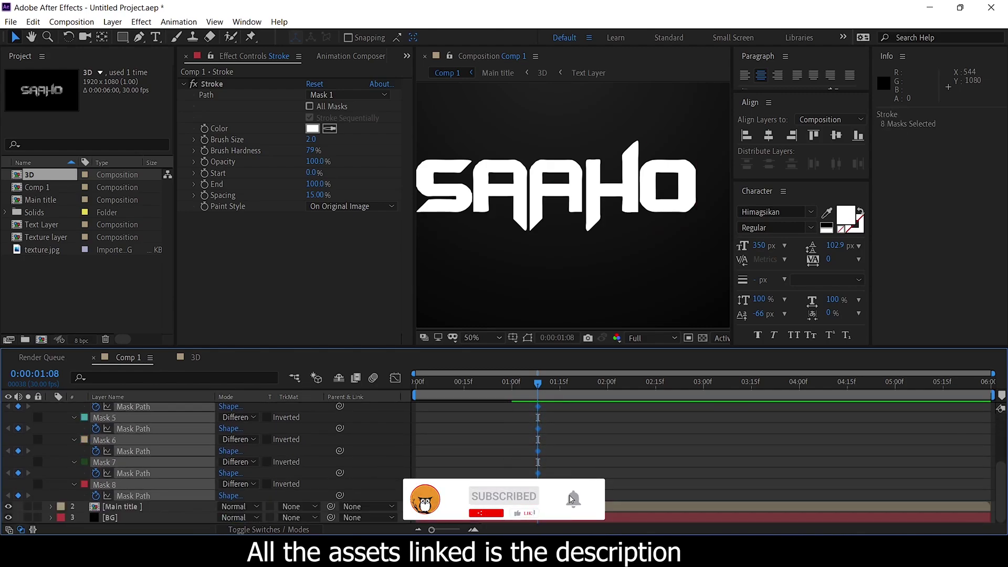
pyautogui.press('Delete')
pyautogui.scroll(5, 537, 455)
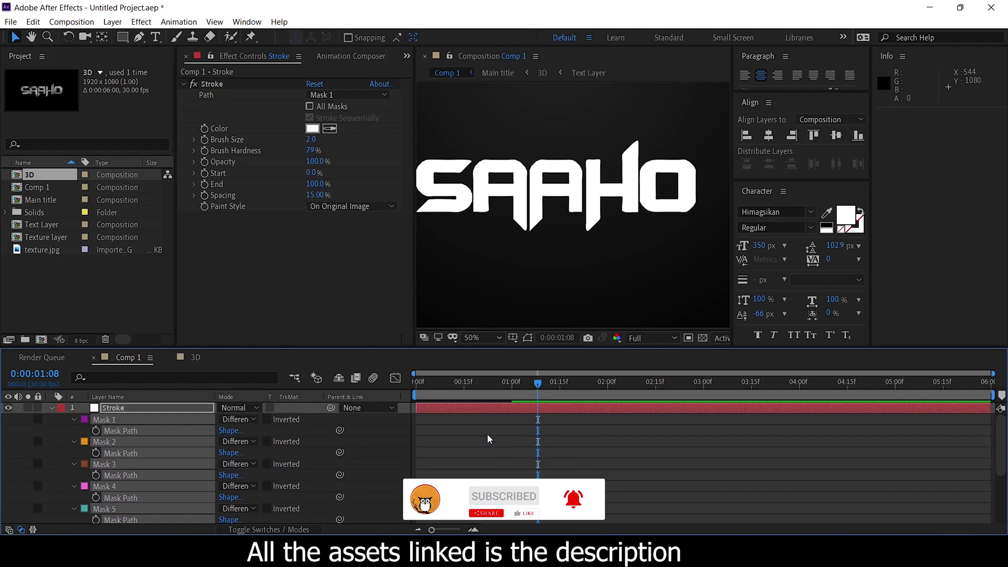
# - Make the Stroke effect use All Masks, with Stroke Sequentially turned off
pyautogui.click(481, 407)
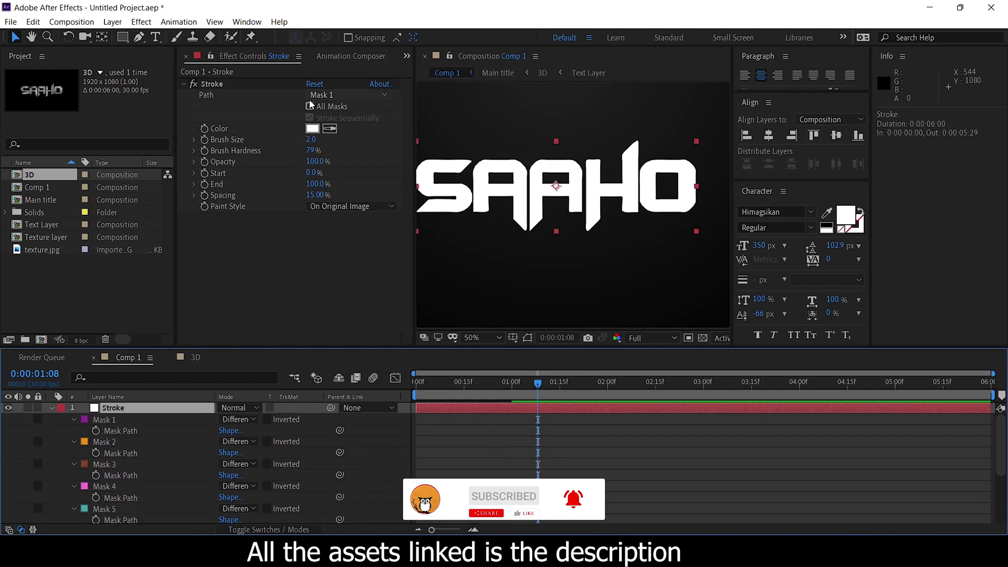
pyautogui.click(337, 97)
pyautogui.click(310, 95)
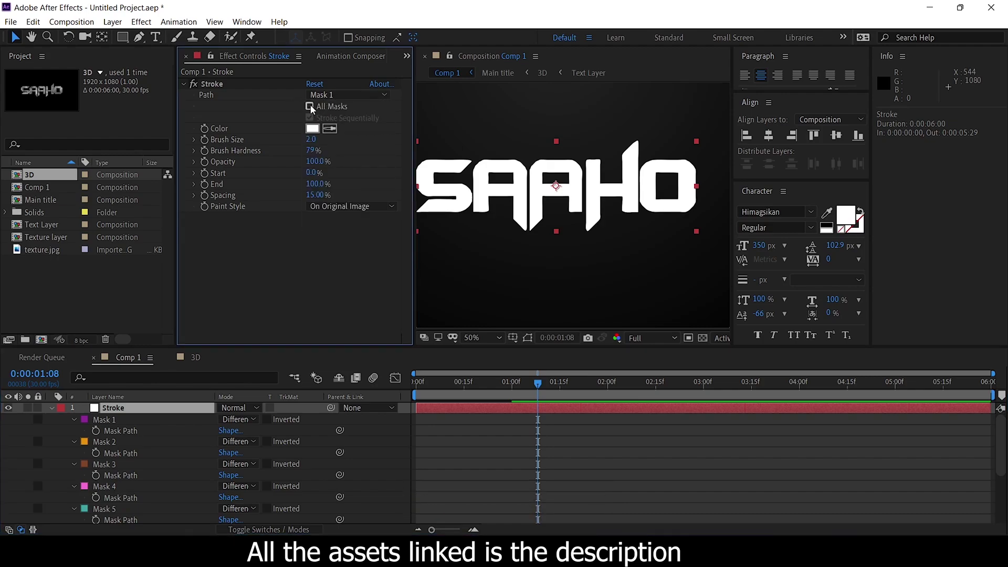
pyautogui.click(310, 107)
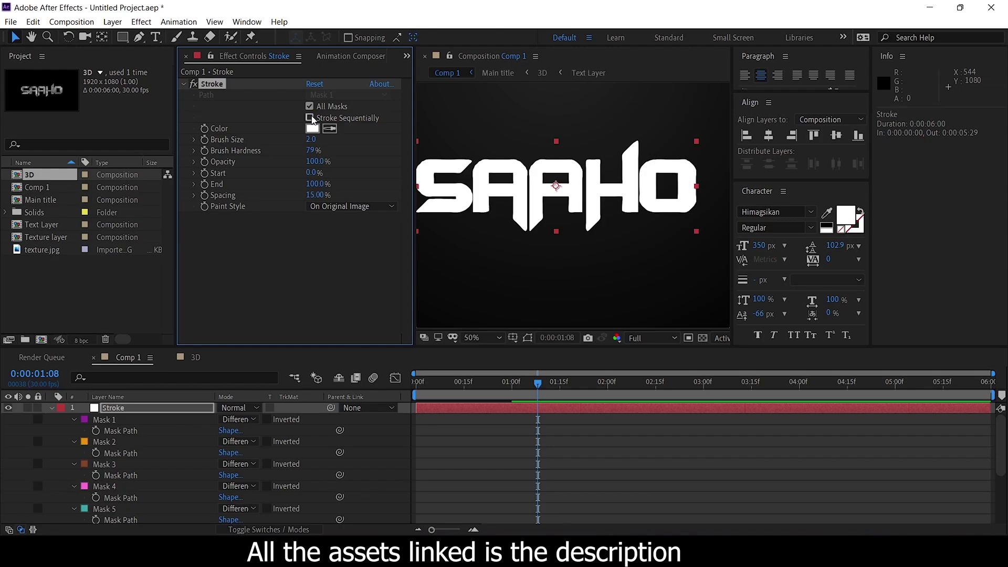
# - Set the Stroke effect's Brush Size to 5 and Brush Hardness to 100%
pyautogui.click(312, 140)
pyautogui.write('5')
pyautogui.press('Return')
pyautogui.moveTo(310, 154); pyautogui.dragTo(350, 155)
pyautogui.click(308, 152)
pyautogui.write('100')
pyautogui.press('Return')
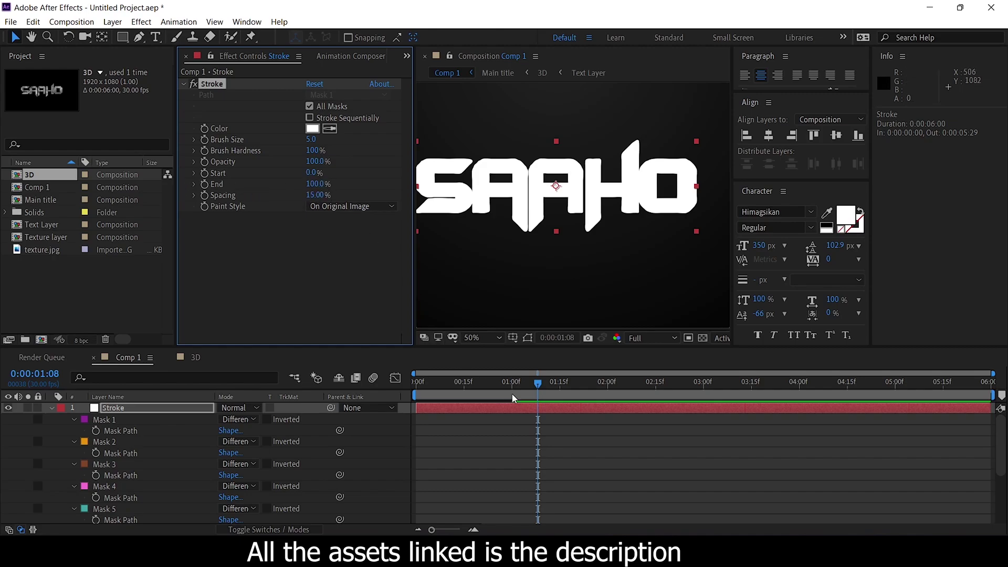
# - Keyframe the Stroke effect's End from 0% at the start of the composition to 100% at 0:00:02:00
pyautogui.moveTo(537, 389); pyautogui.dragTo(613, 390)
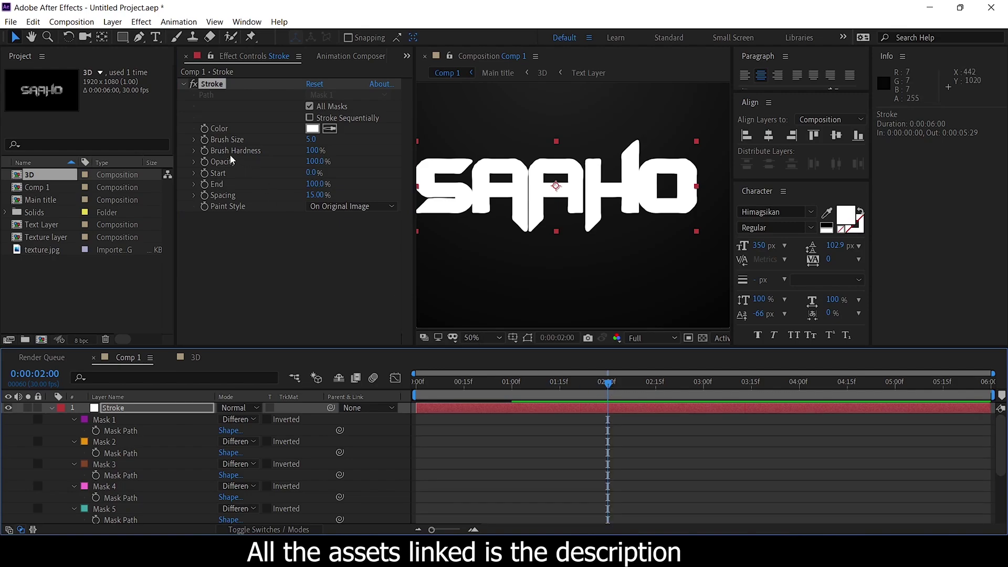
pyautogui.click(204, 184)
pyautogui.moveTo(595, 389); pyautogui.dragTo(416, 389)
pyautogui.click(313, 184)
pyautogui.write('0')
pyautogui.press('Return')
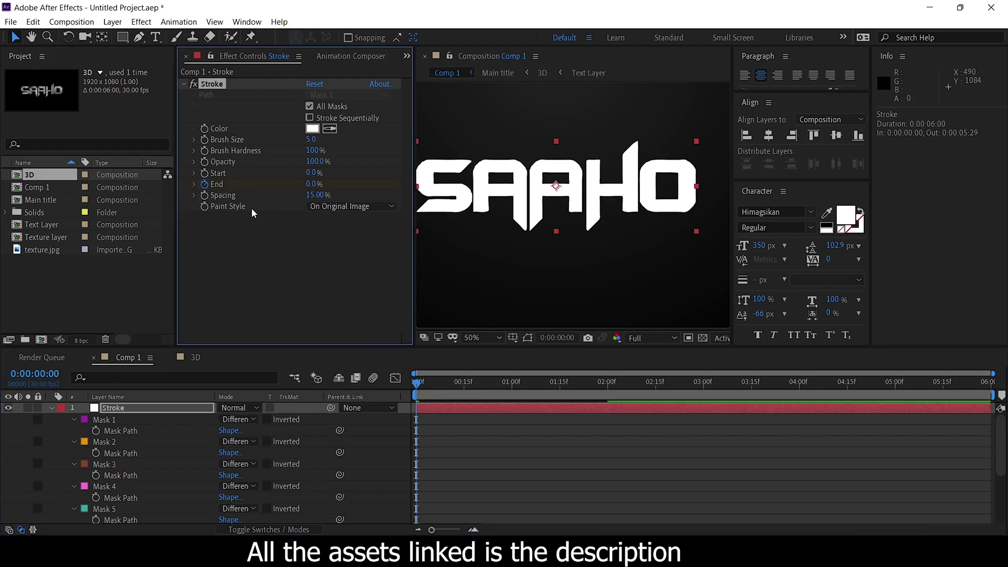
# - Set the Stroke effect's Paint Style to On Transparent and scrub through the outline animation
pyautogui.click(339, 207)
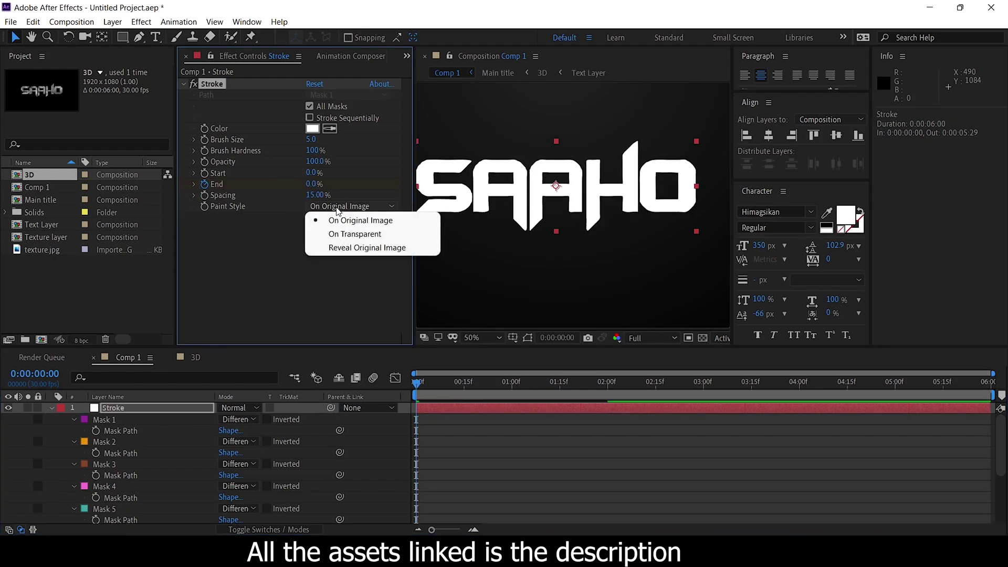
pyautogui.click(356, 235)
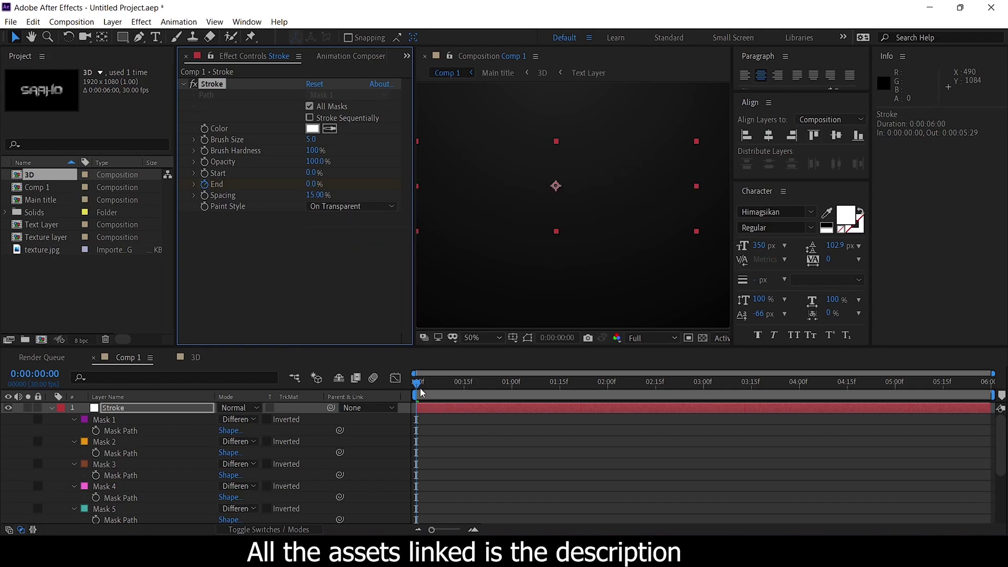
pyautogui.moveTo(417, 383); pyautogui.dragTo(643, 387)
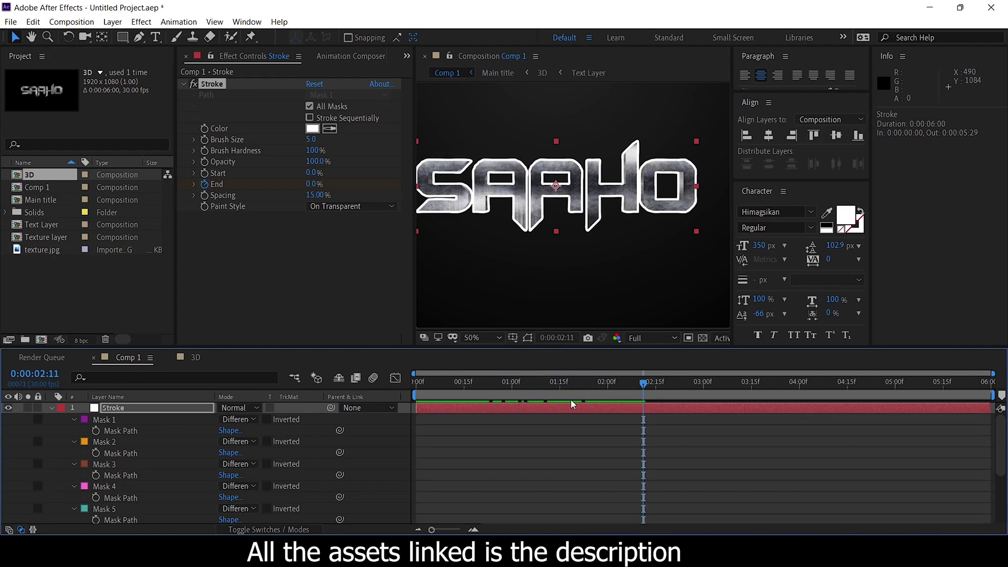
# - Collapse the Stroke layer and shift the Main title layer in time to start at about 0:00:02:01
pyautogui.click(49, 408)
pyautogui.moveTo(525, 419); pyautogui.dragTo(658, 416)
pyautogui.moveTo(619, 387)
pyautogui.mouseDown()
pyautogui.moveTo(448, 393)
pyautogui.moveTo(549, 392)
pyautogui.mouseUp()
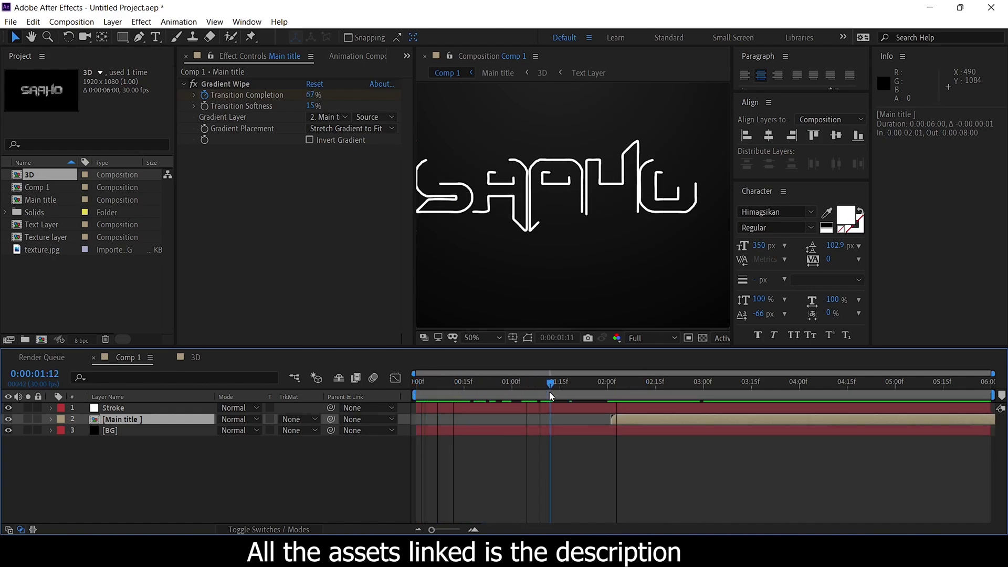
# - Inspect the traced outlines up close and apply the Fractal Noise effect to the Stroke layer
pyautogui.click(536, 405)
pyautogui.scroll(2, 534, 221)
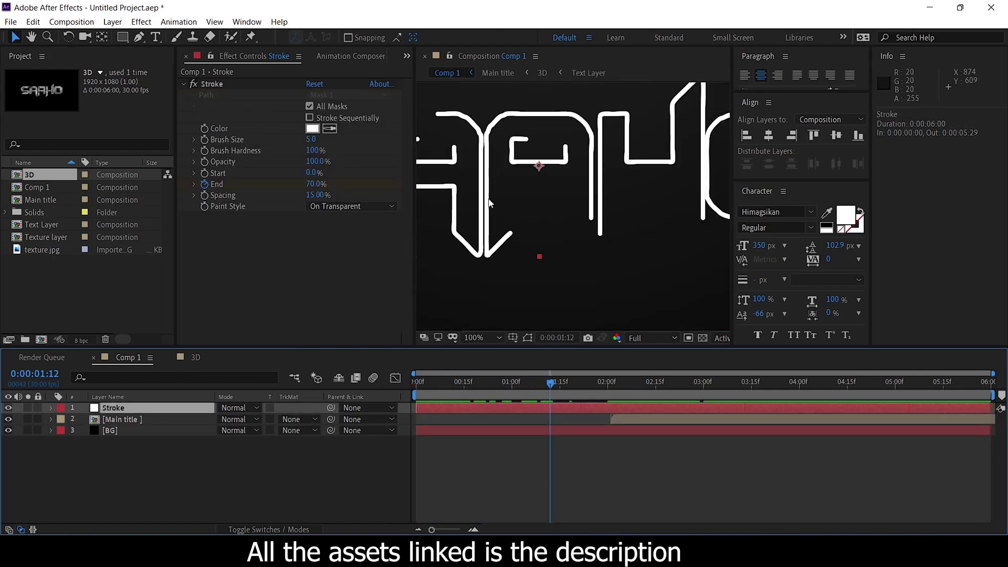
pyautogui.scroll(-2, 537, 297)
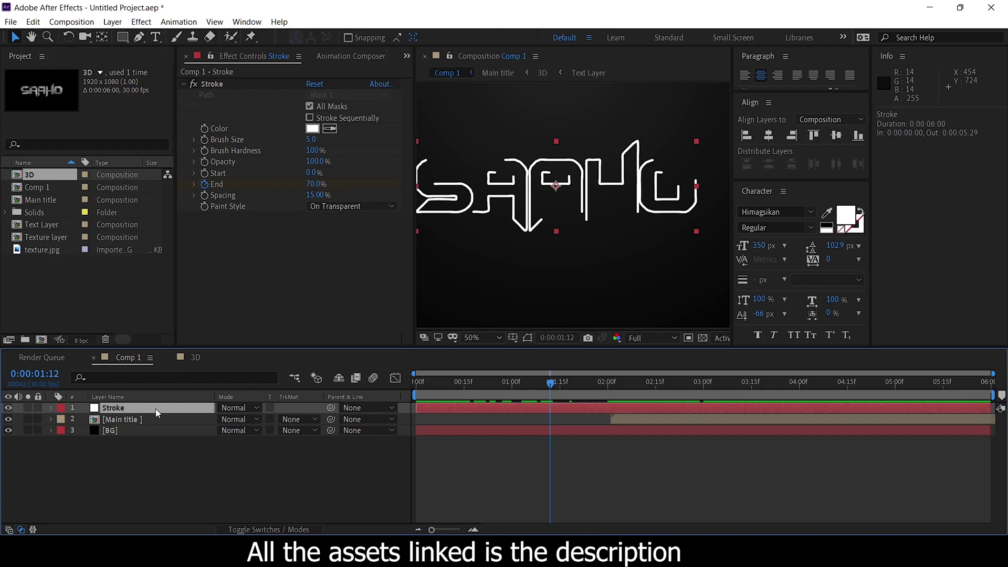
pyautogui.click(141, 20)
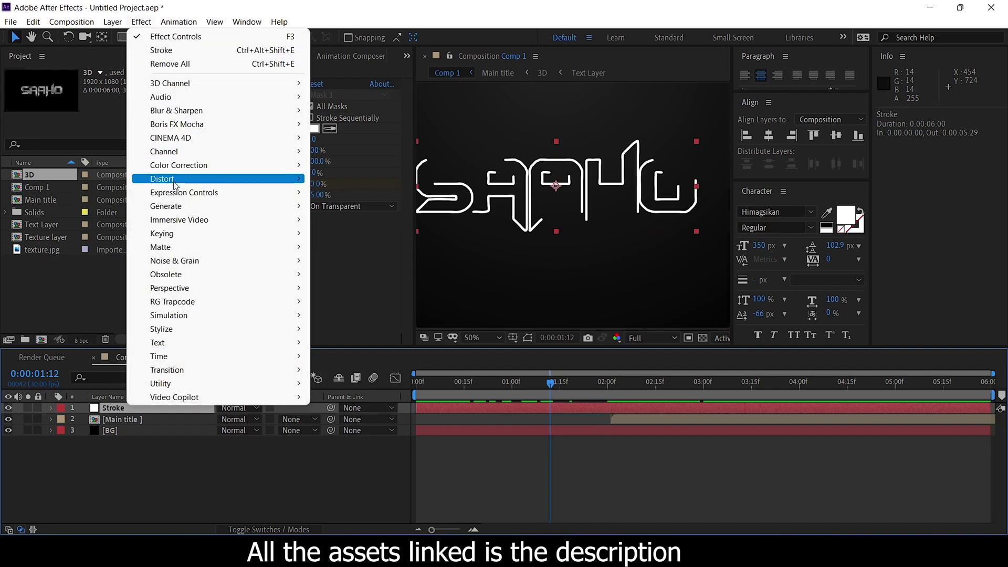
pyautogui.moveTo(210, 260)
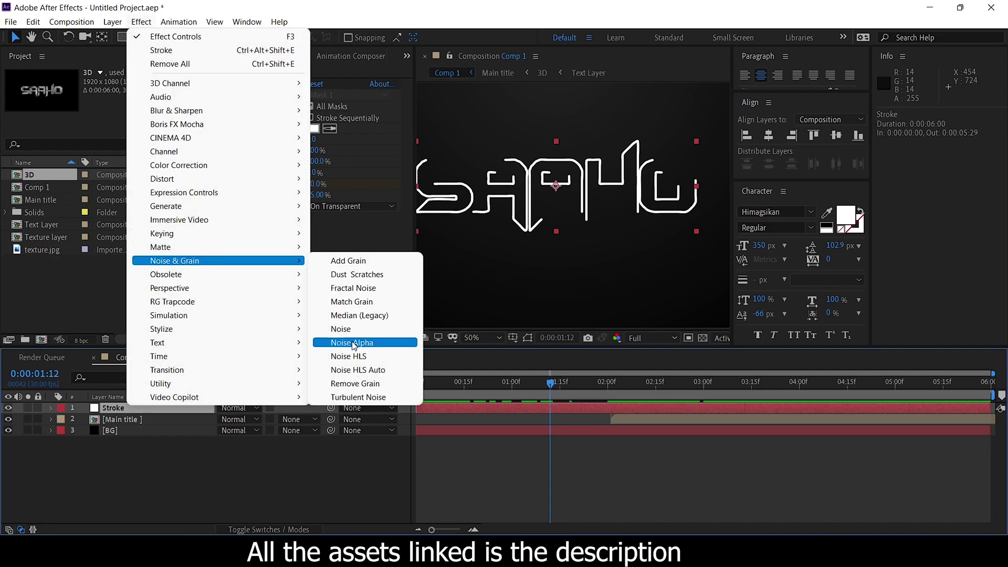
pyautogui.click(362, 289)
pyautogui.press('.')
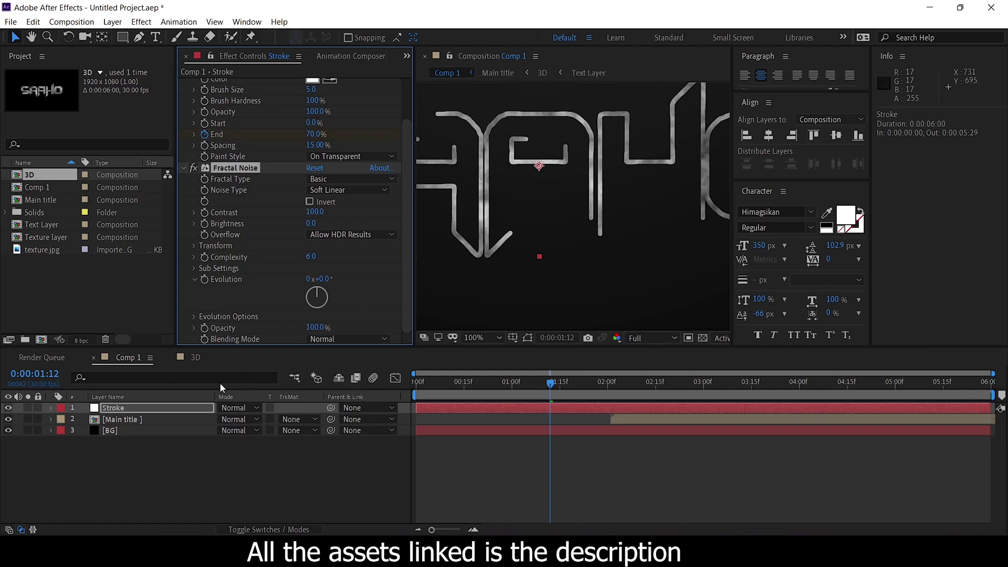
# - Apply the Bevel Alpha effect to the Stroke layer with an Edge Thickness of 5
pyautogui.click(146, 409)
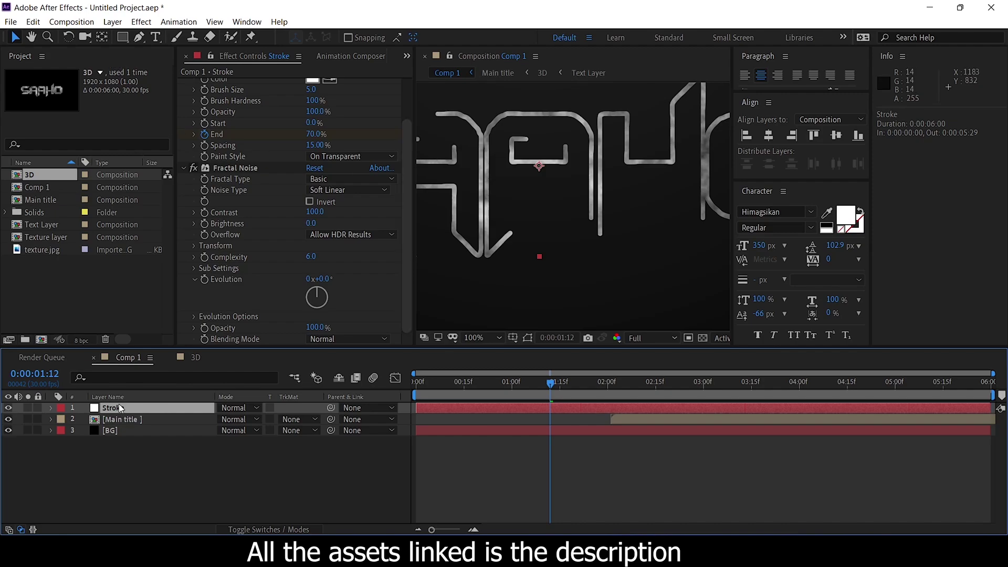
pyautogui.click(142, 22)
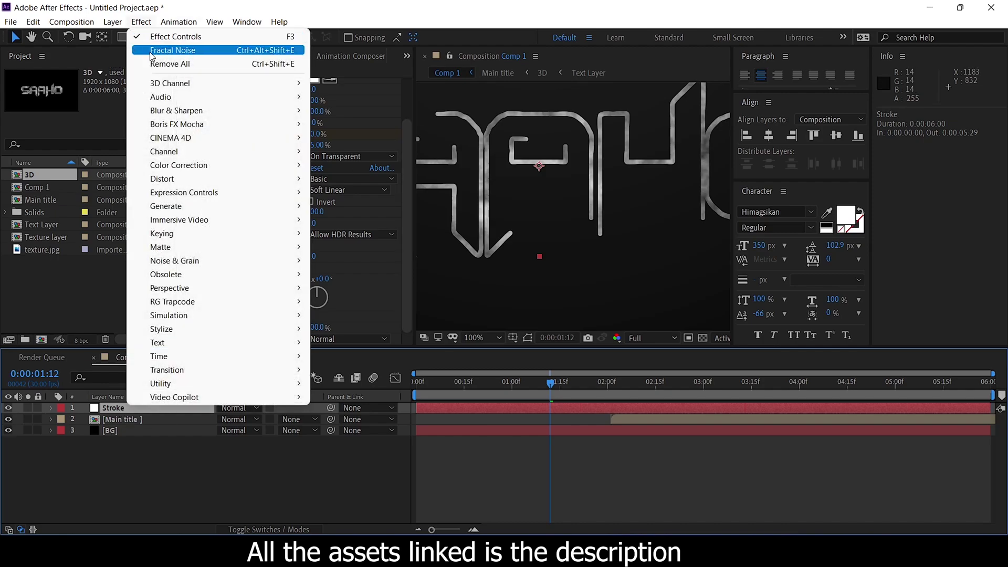
pyautogui.moveTo(221, 287)
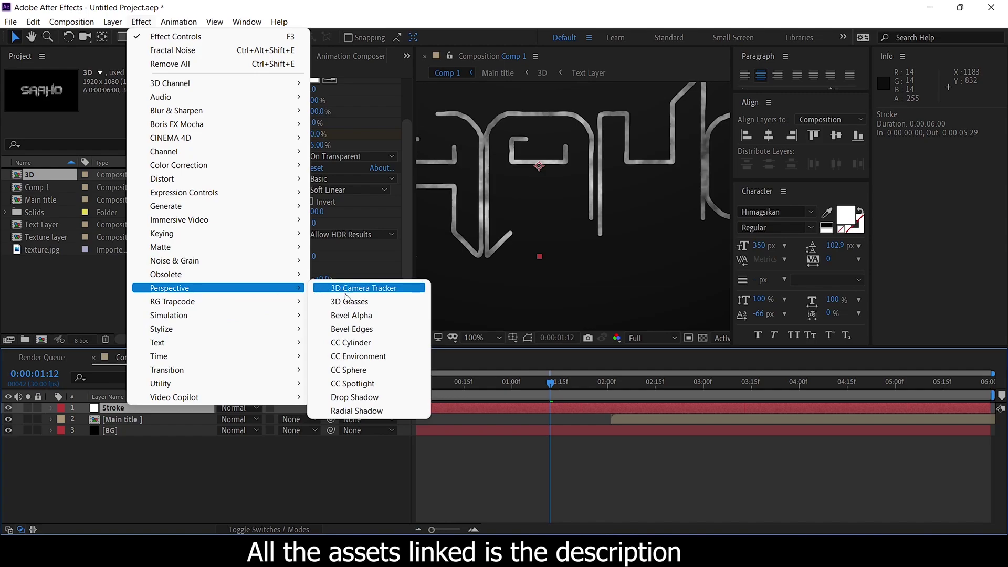
pyautogui.click(355, 315)
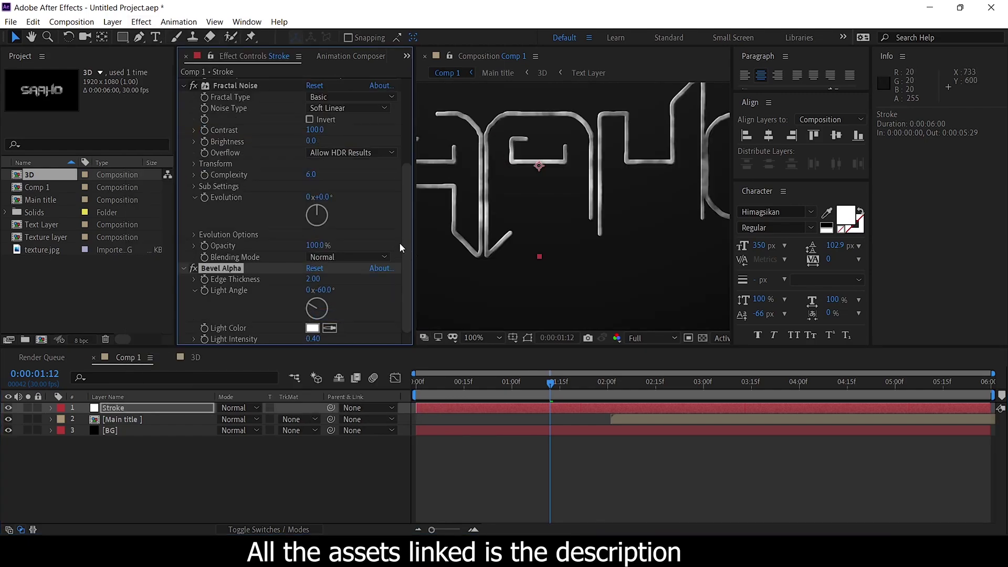
pyautogui.click(313, 278)
pyautogui.press('Return')
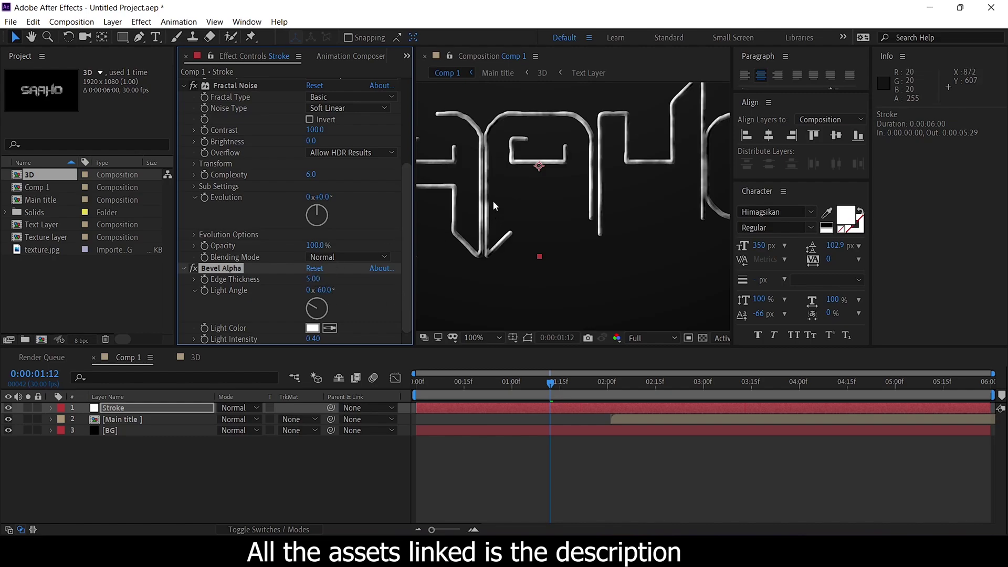
# - Shift the Main title layer earlier so that it starts at 0:00:01:15
pyautogui.press(',')
pyautogui.press(',')
pyautogui.moveTo(548, 382); pyautogui.dragTo(574, 417)
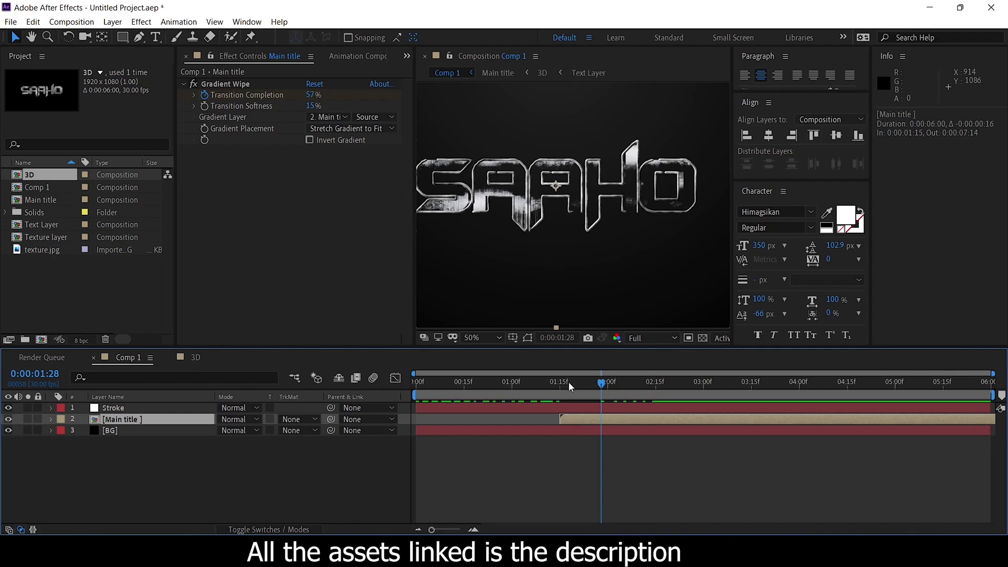
pyautogui.moveTo(567, 381); pyautogui.dragTo(560, 383)
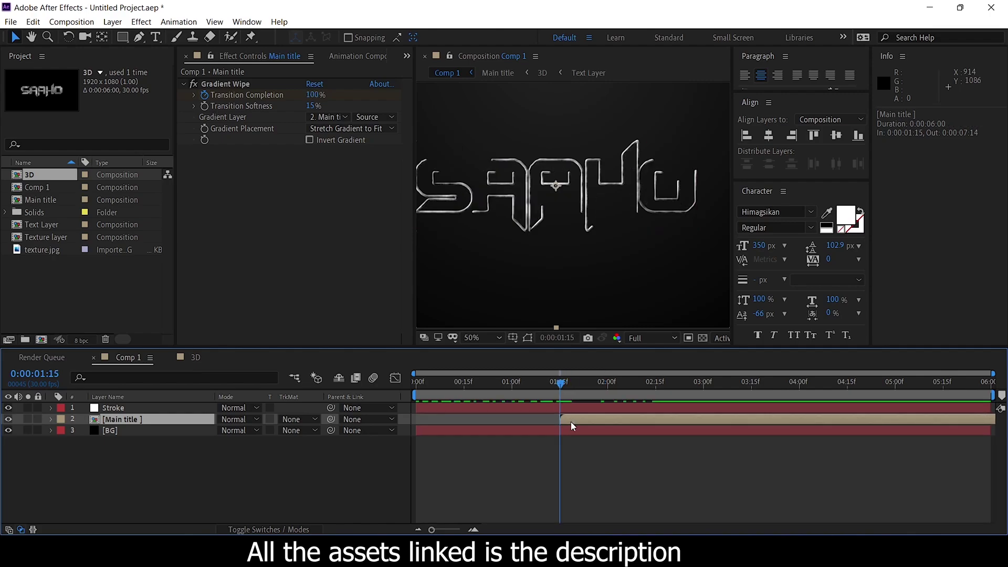
# - Reveal the keyframes of both title layers and move the Stroke's last End keyframe to 0:00:02:15, aligned with the last Transition Completion keyframe
pyautogui.press('u')
pyautogui.moveTo(673, 388); pyautogui.dragTo(702, 389)
pyautogui.press('u')
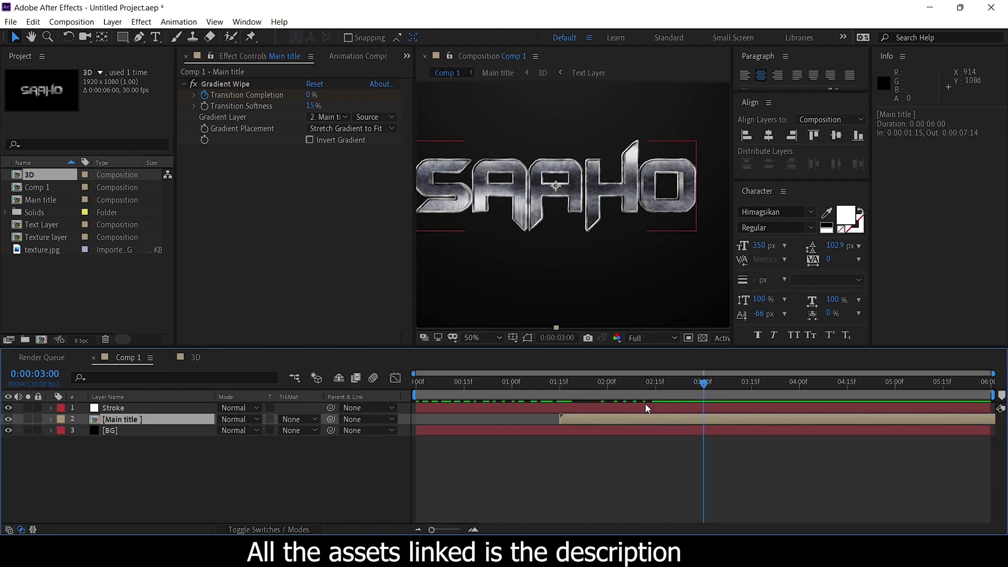
pyautogui.press('u')
pyautogui.click(660, 407)
pyautogui.press('u')
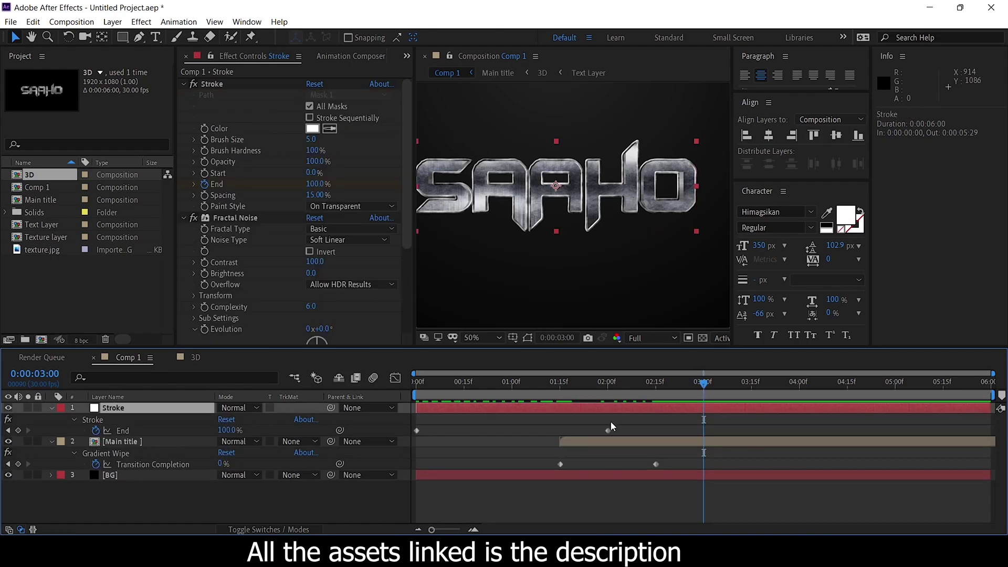
pyautogui.moveTo(608, 430); pyautogui.dragTo(655, 430)
# - Preview the stroke outline animation from the beginning of the composition
pyautogui.press('Home')
pyautogui.press('space')
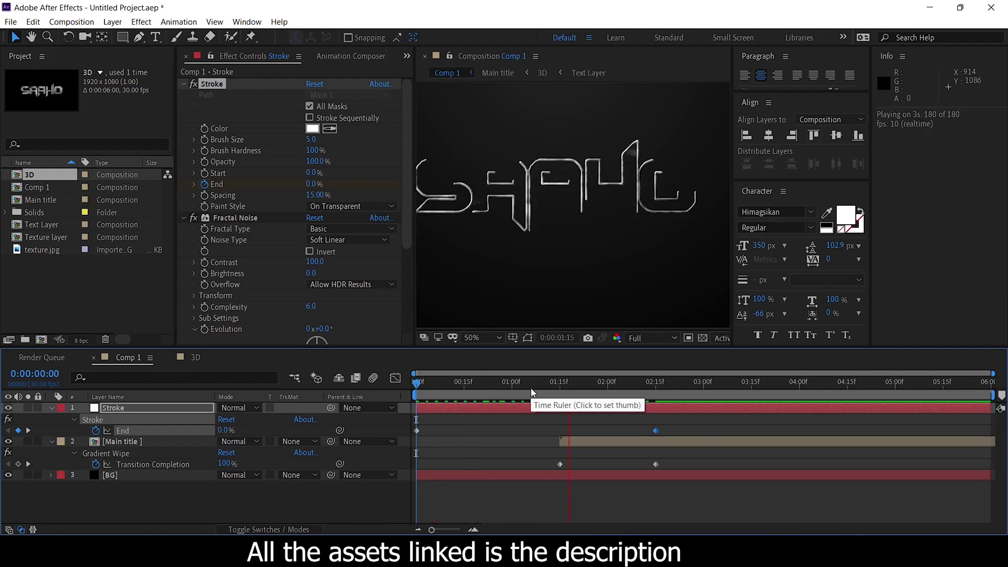
pyautogui.moveTo(531, 391); pyautogui.dragTo(515, 391)
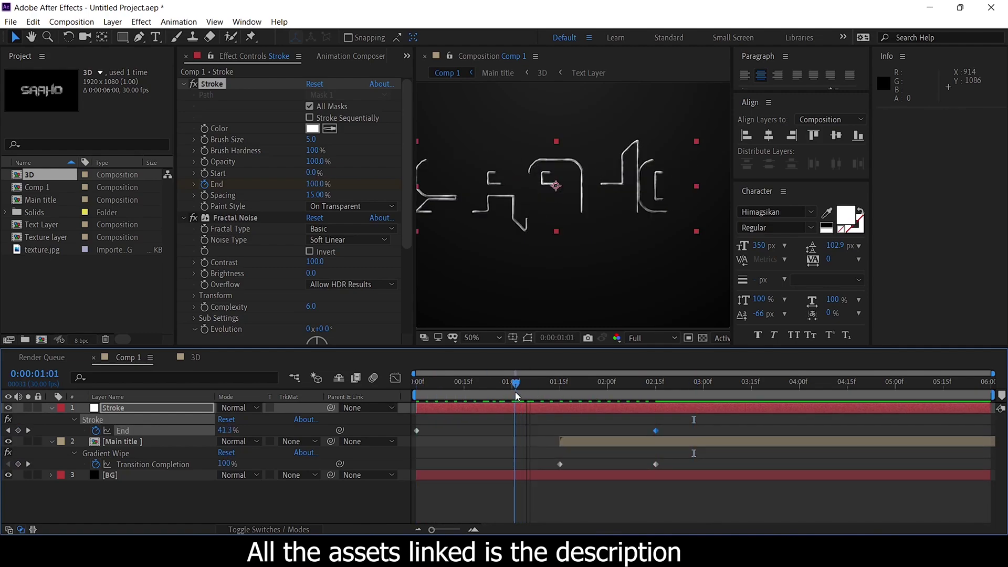
pyautogui.click(509, 426)
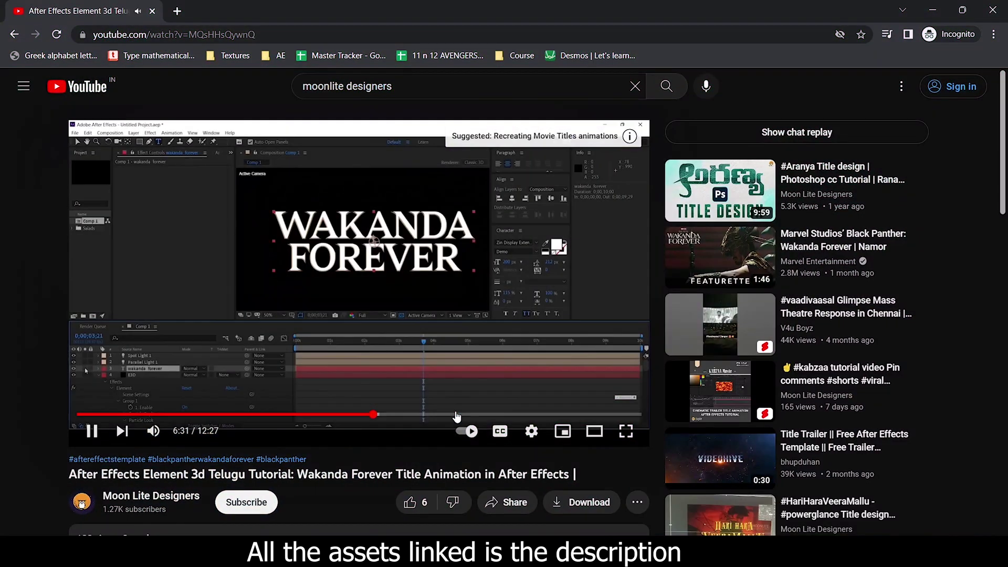
# - Switch to YouTube in the browser and skim ahead through the Wakanda Forever title animation tutorial
pyautogui.moveTo(565, 415); pyautogui.dragTo(551, 418)
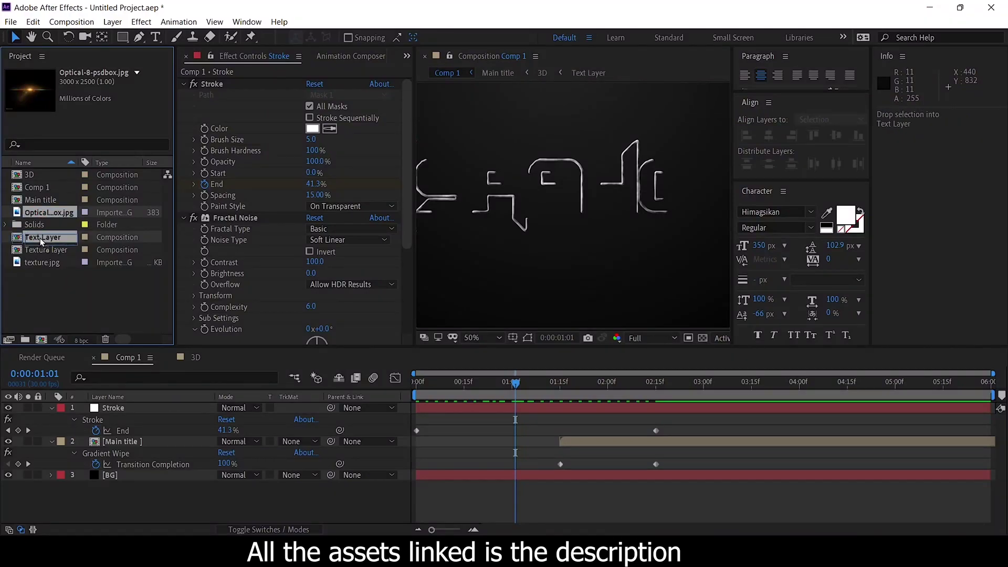
# - Create a composition from Optical-8-psdbox.jpg and desaturate the flare using Hue/Saturation with Master Saturation at -100
pyautogui.moveTo(40, 238); pyautogui.dragTo(42, 339)
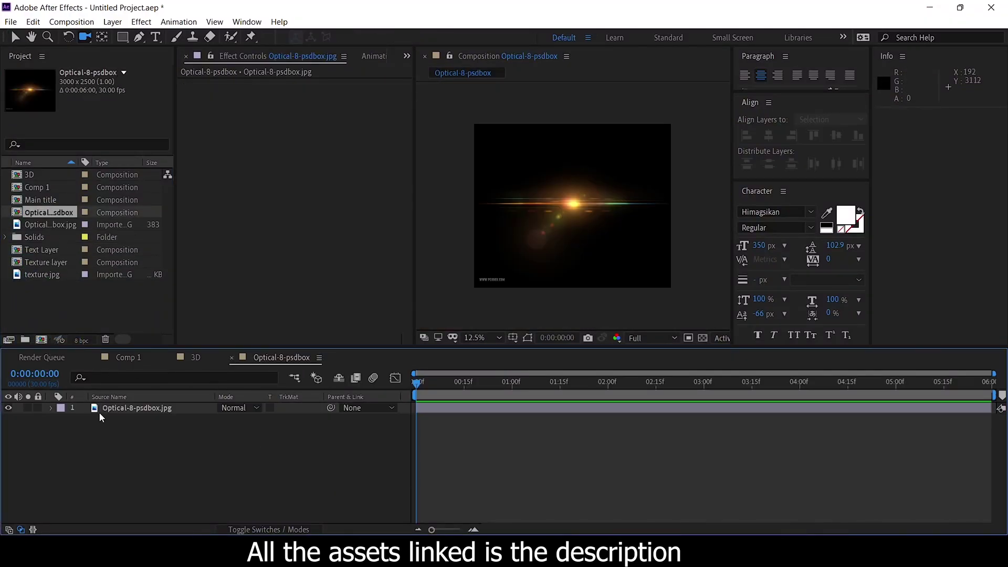
pyautogui.click(136, 408)
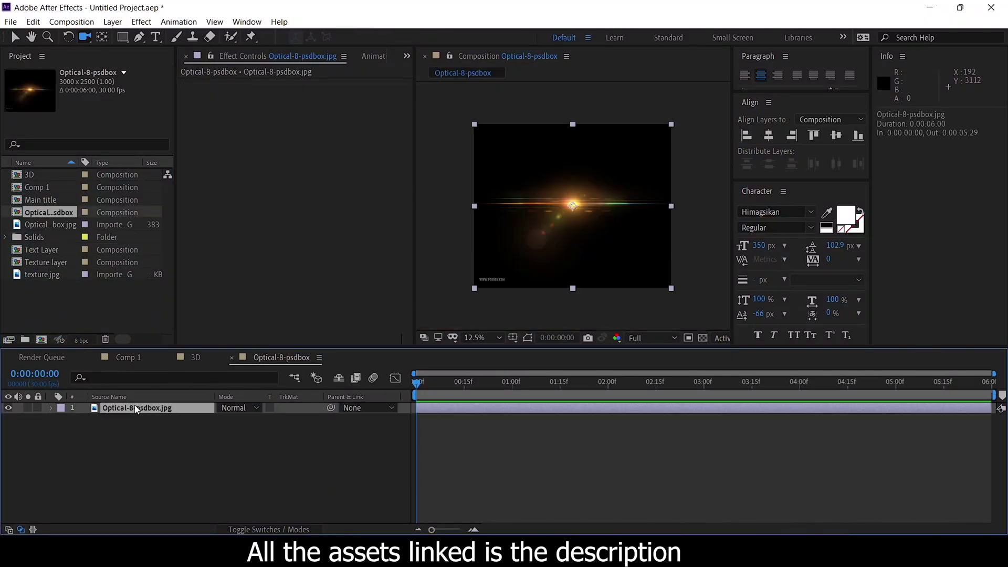
pyautogui.click(142, 21)
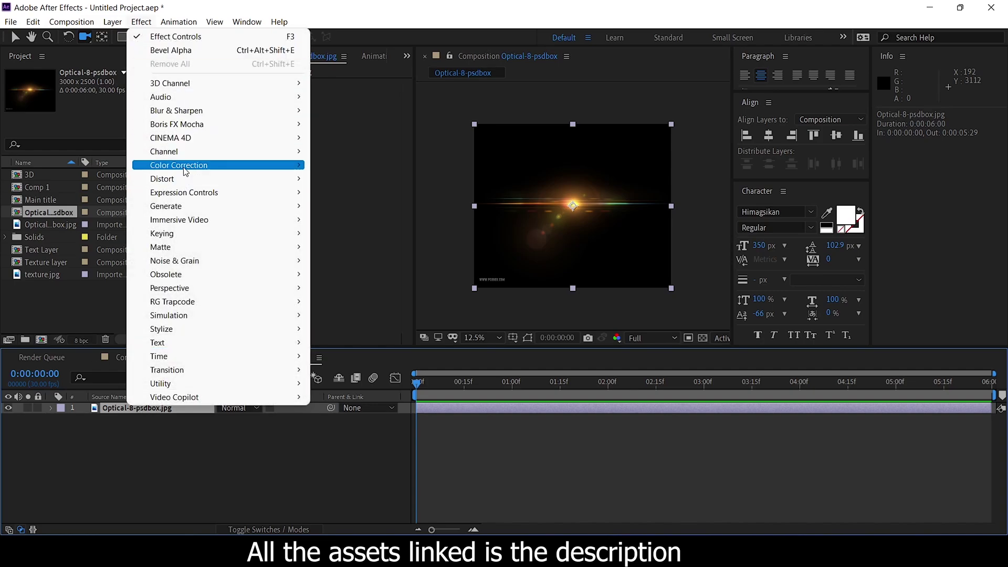
pyautogui.moveTo(185, 166)
pyautogui.click(357, 382)
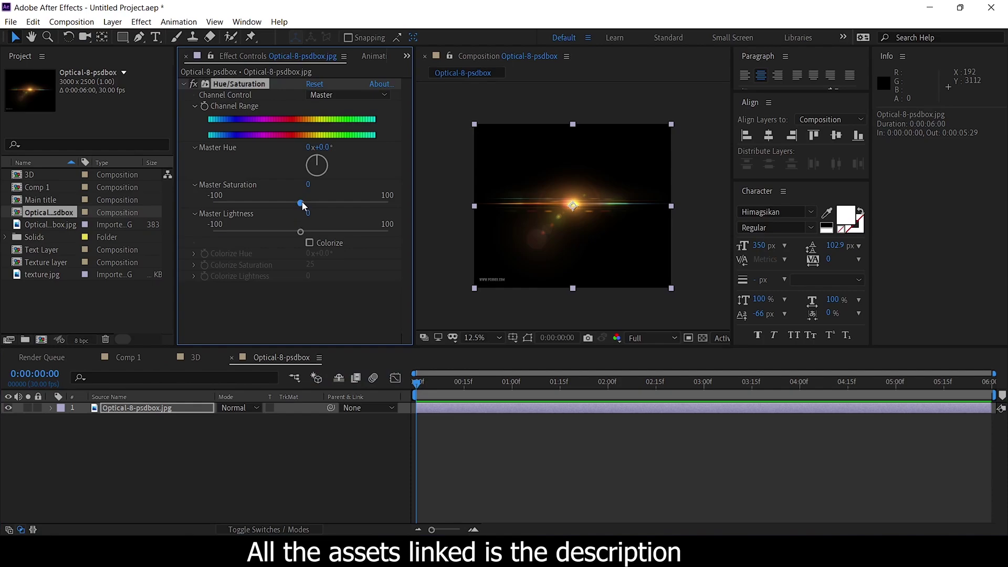
pyautogui.moveTo(301, 202); pyautogui.dragTo(202, 207)
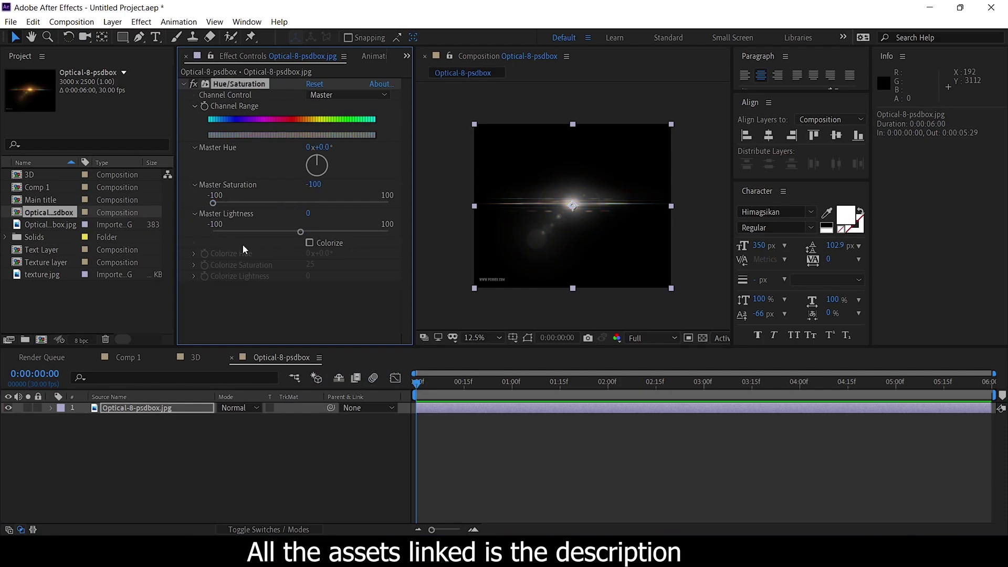
# - Apply Levels to the flare layer with Input White at 157 and Output White at 210
pyautogui.click(305, 408)
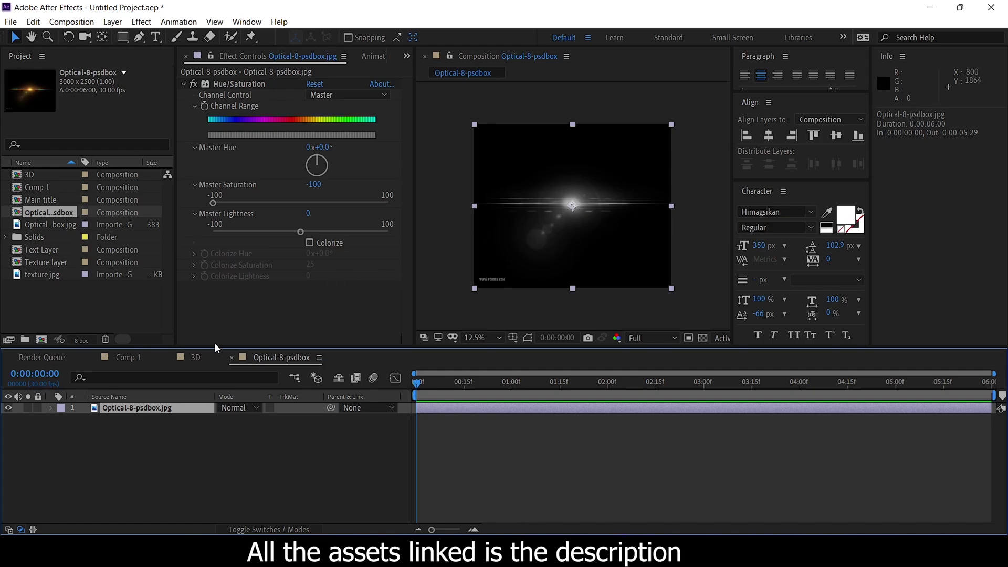
pyautogui.click(141, 21)
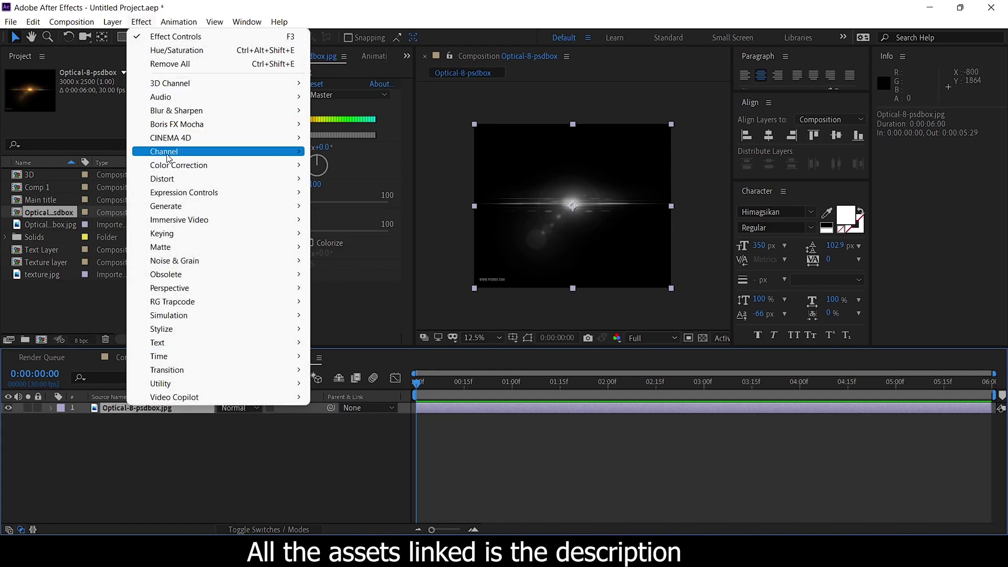
pyautogui.moveTo(168, 168)
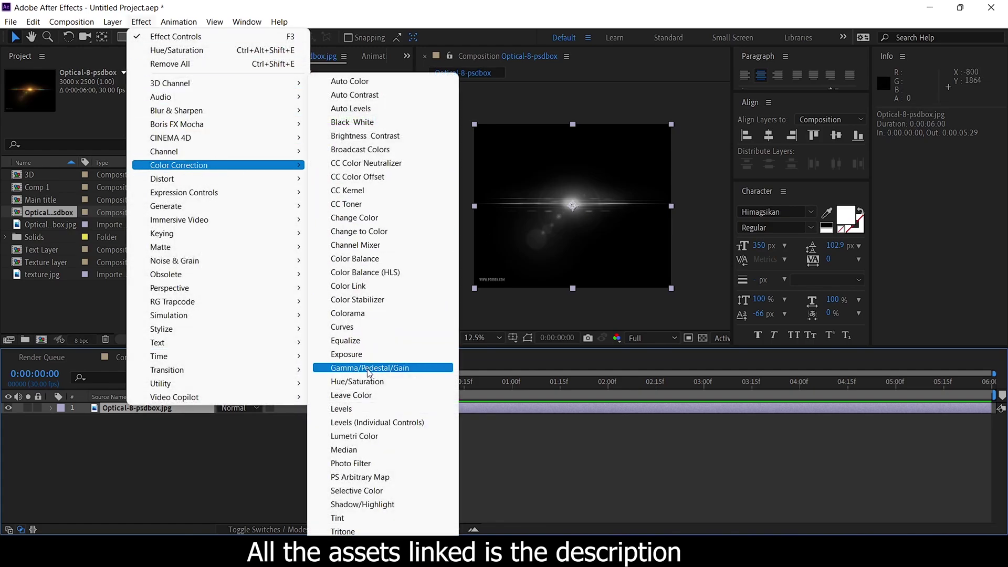
pyautogui.click(341, 408)
pyautogui.moveTo(382, 245); pyautogui.dragTo(363, 262)
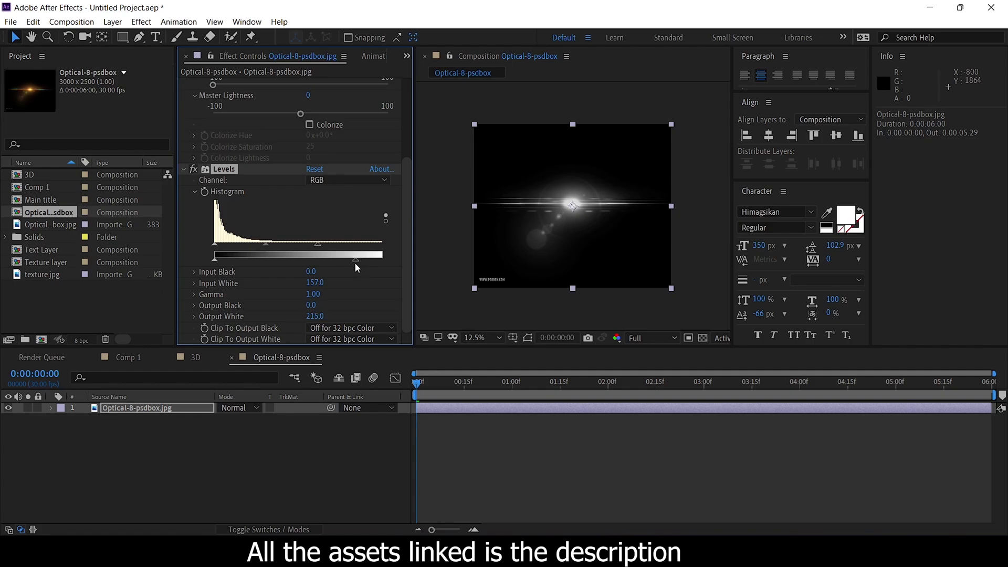
pyautogui.click(223, 452)
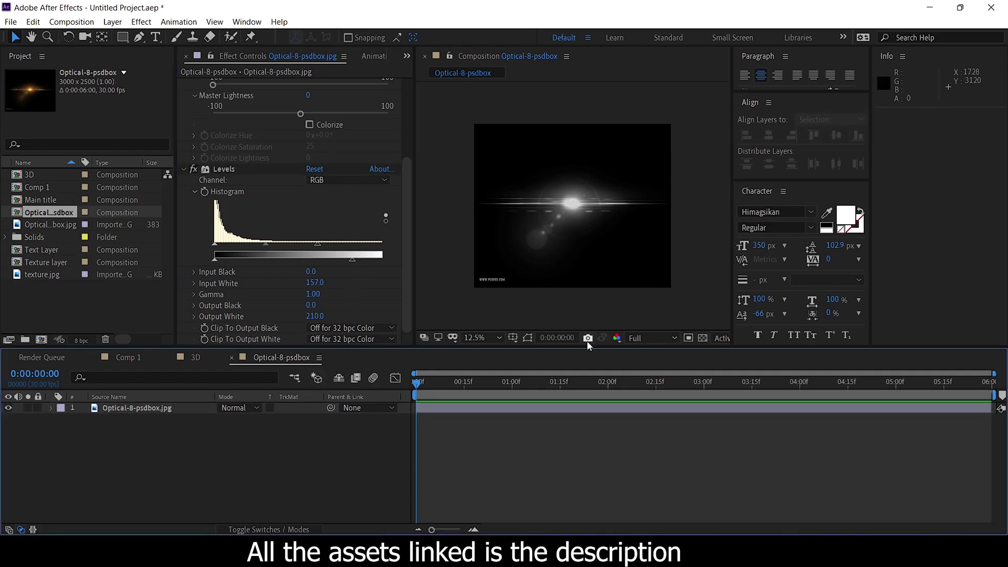
# - Draw a region of interest of about 2968 x 1552 px around the flare, excluding the watermark, and crop the composition to it
pyautogui.click(689, 340)
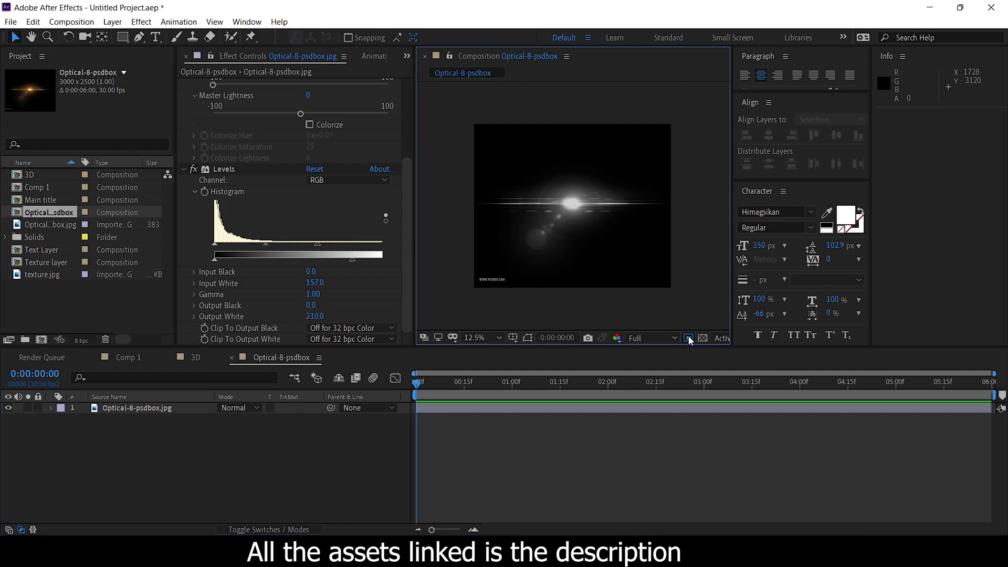
pyautogui.moveTo(476, 143); pyautogui.dragTo(675, 258)
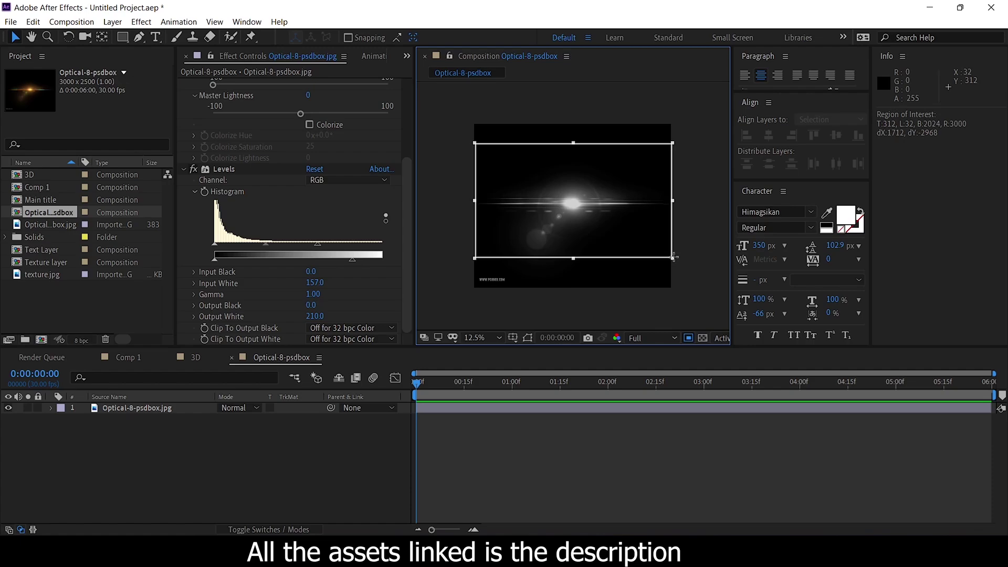
pyautogui.moveTo(573, 142); pyautogui.dragTo(573, 153)
pyautogui.click(72, 22)
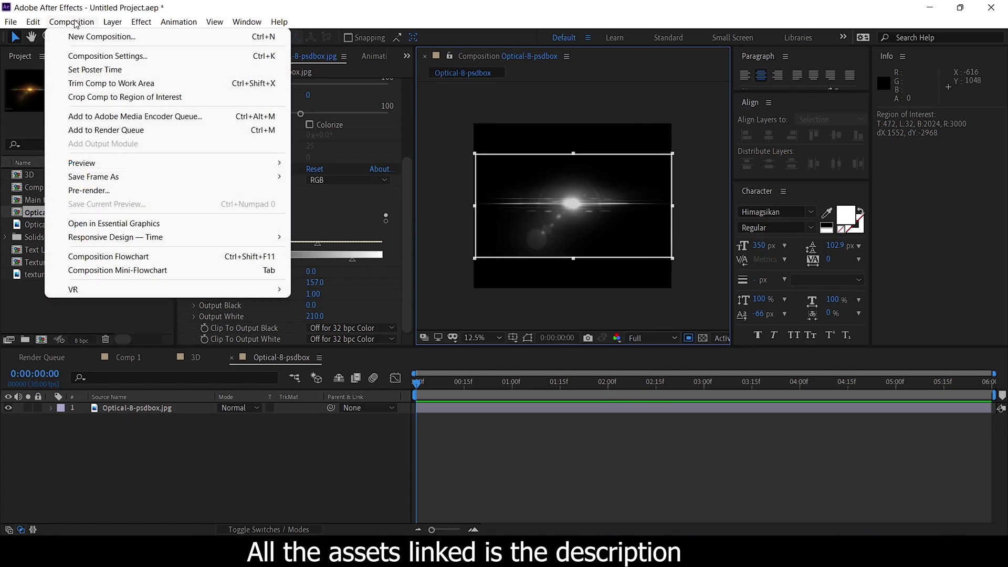
pyautogui.click(104, 100)
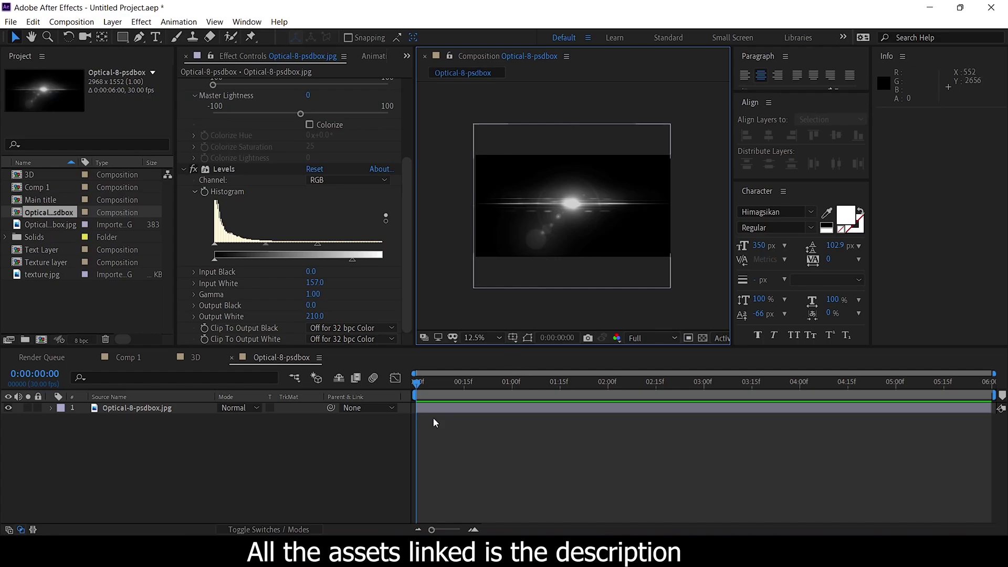
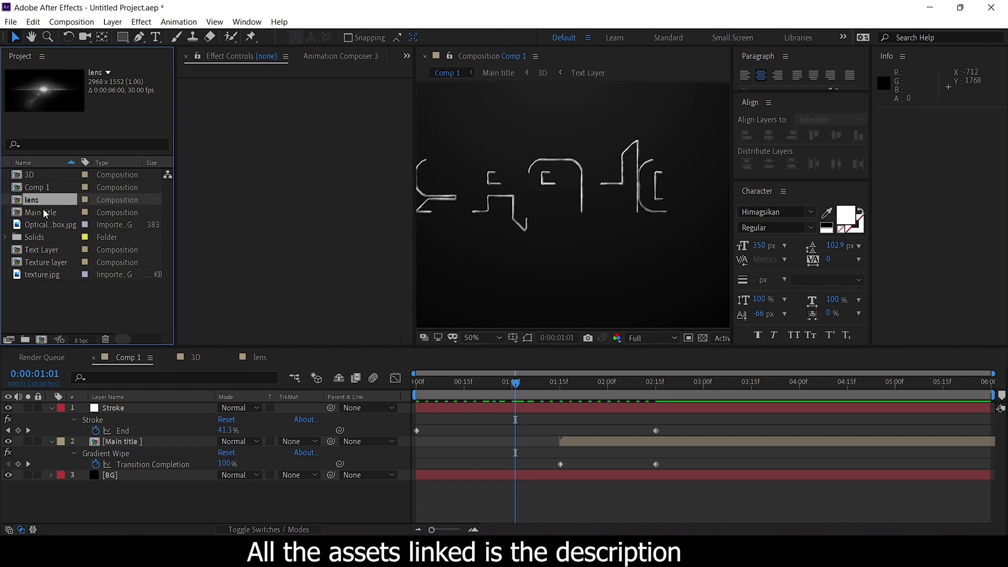
# - Place the lens composition above the Main title layer in Comp 1 and scale it to 15%
pyautogui.moveTo(42, 202)
pyautogui.mouseDown()
pyautogui.moveTo(83, 370)
pyautogui.moveTo(81, 423)
pyautogui.mouseUp()
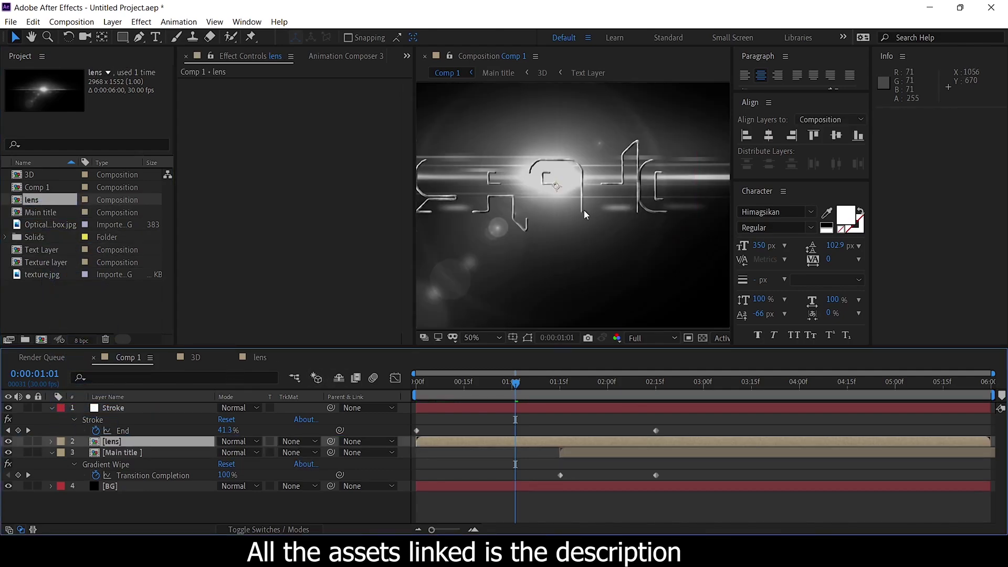
pyautogui.scroll(-2, 584, 210)
pyautogui.scroll(2, 589, 201)
pyautogui.press('s')
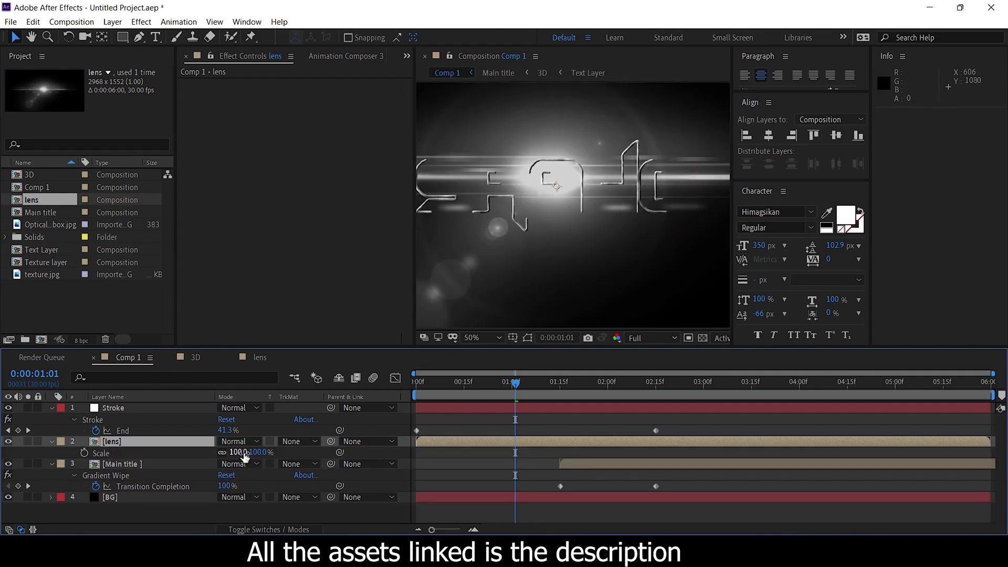
pyautogui.click(243, 453)
pyautogui.press('Return')
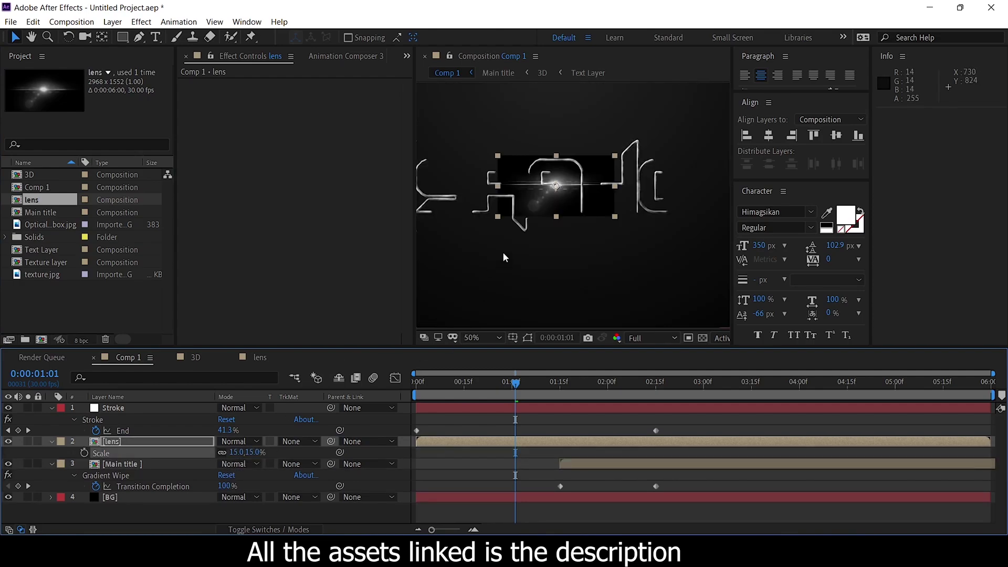
# - Set the lens layer's blending mode to Lighten and move the flare to the upper edge of the middle letter, at about 942, 442
pyautogui.click(235, 442)
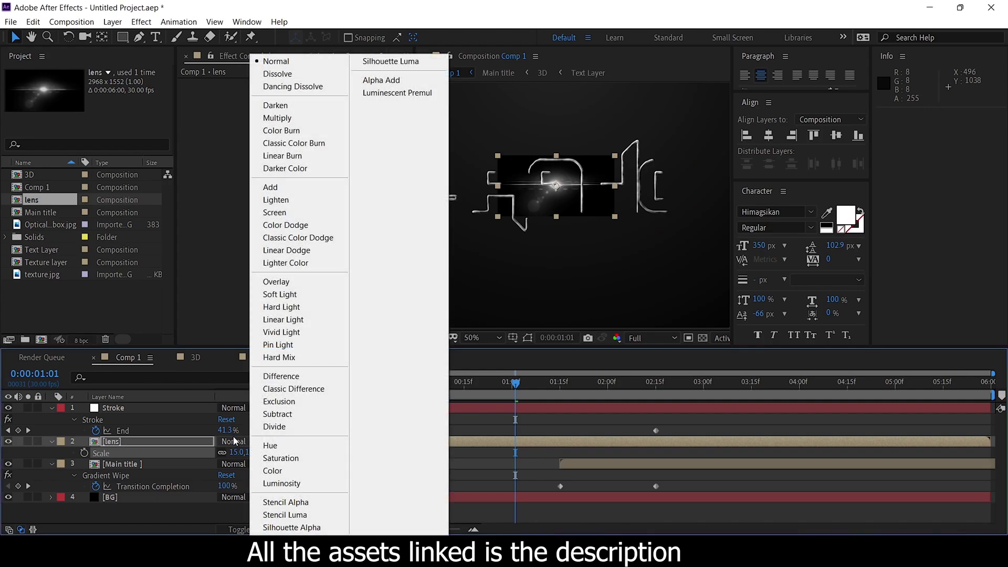
pyautogui.click(276, 200)
pyautogui.moveTo(559, 194); pyautogui.dragTo(661, 167)
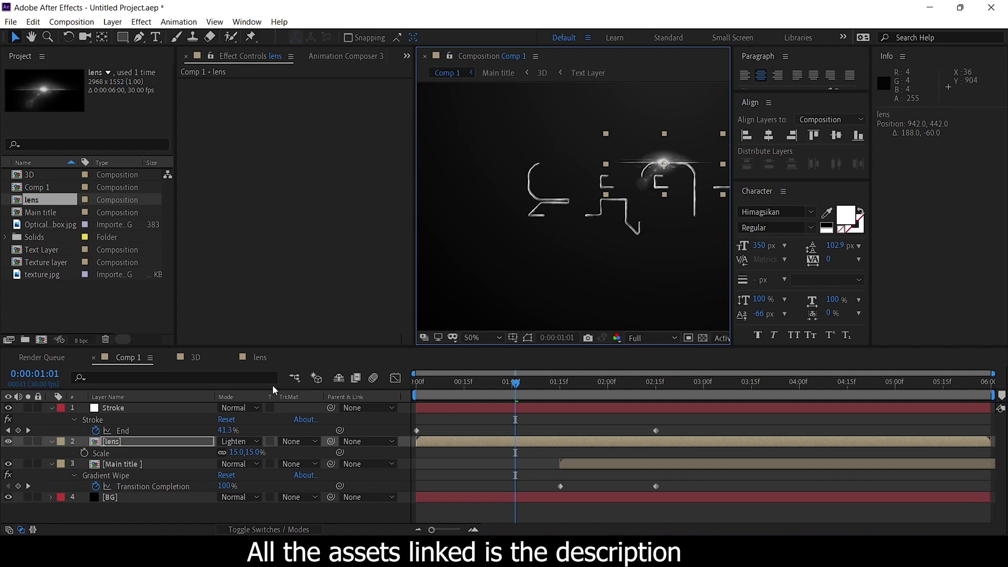
# - Apply Directional Blur to the lens layer with Direction at 90° and Blur Length at 300
pyautogui.click(125, 445)
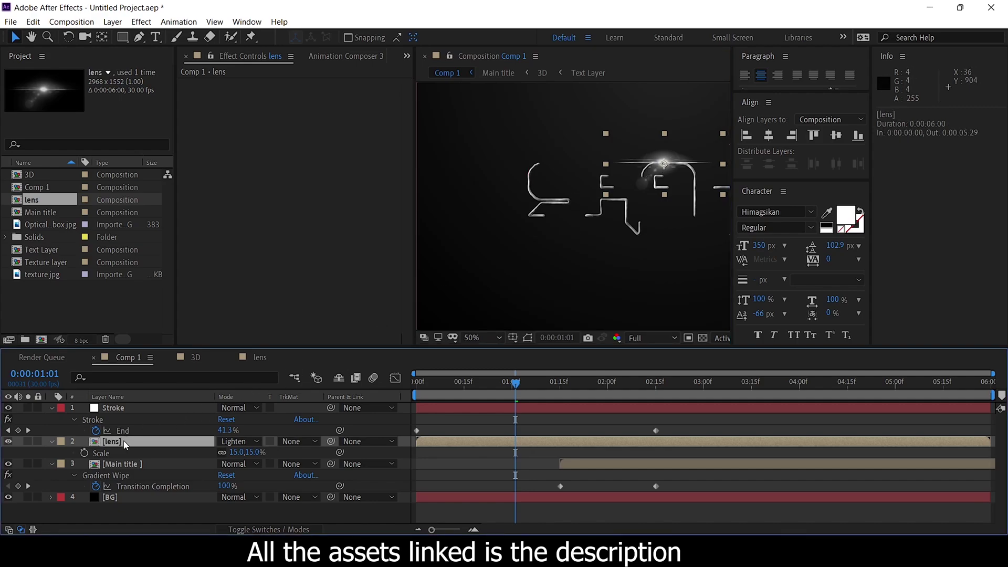
pyautogui.click(141, 21)
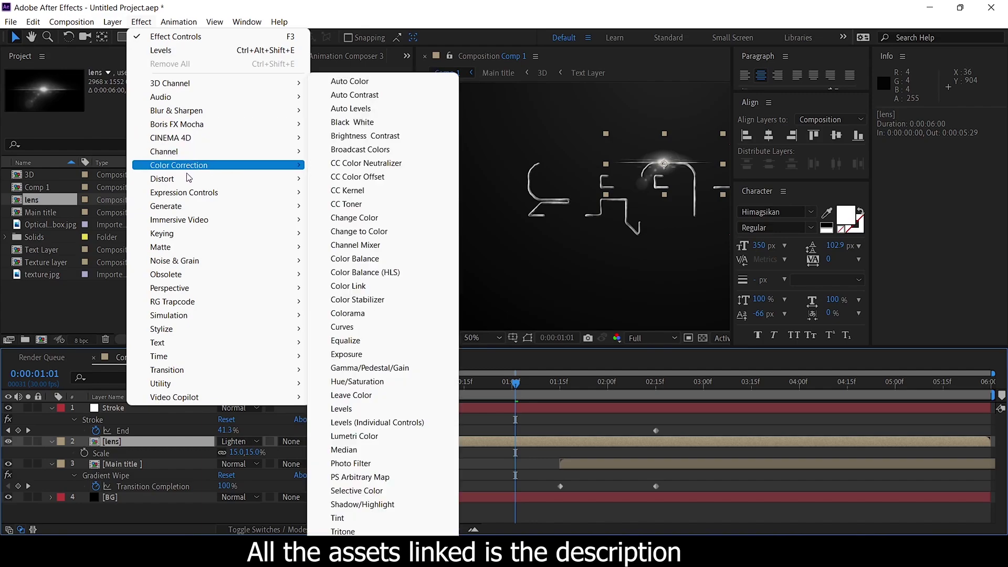
pyautogui.moveTo(196, 111)
pyautogui.click(360, 233)
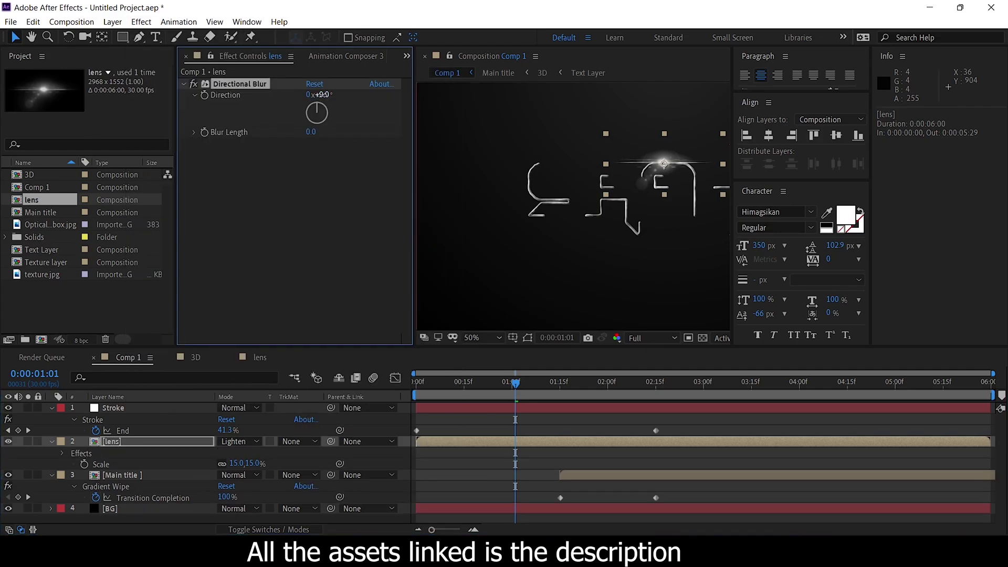
pyautogui.click(322, 94)
pyautogui.write('90')
pyautogui.press('Return')
pyautogui.click(311, 132)
pyautogui.press('Return')
pyautogui.click(315, 131)
pyautogui.write('300')
pyautogui.press('Return')
# - Duplicate the blurred lens layer, starting the lower one at 0:00:00:15 and the upper one at 0:00:00:25
pyautogui.click(464, 448)
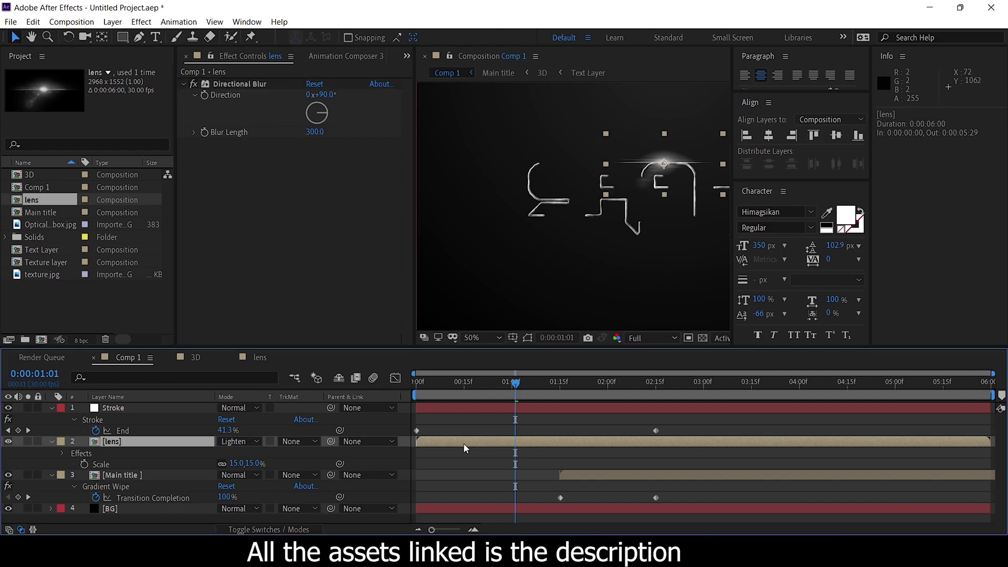
pyautogui.hotkey('ctrl', 'd')
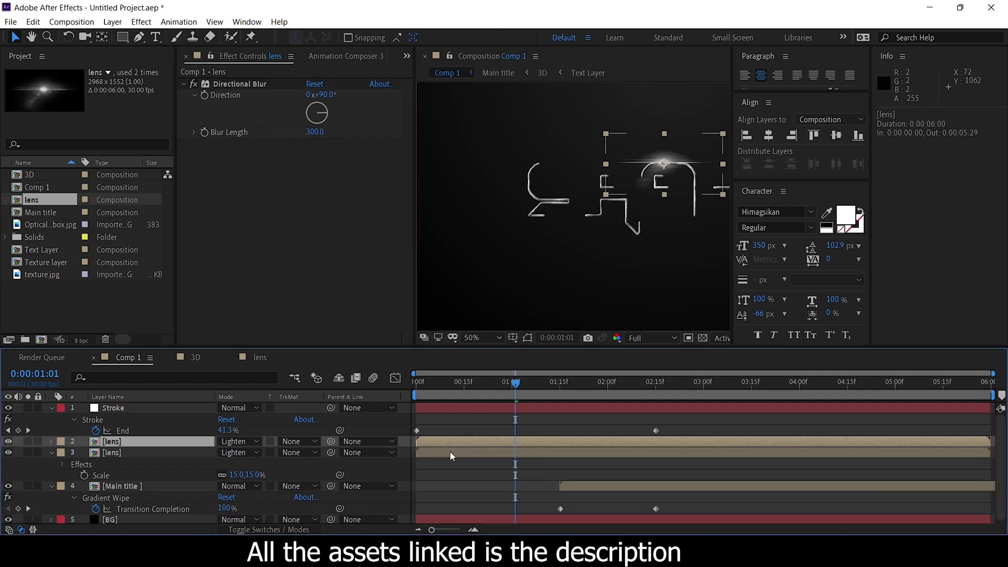
pyautogui.press('Home')
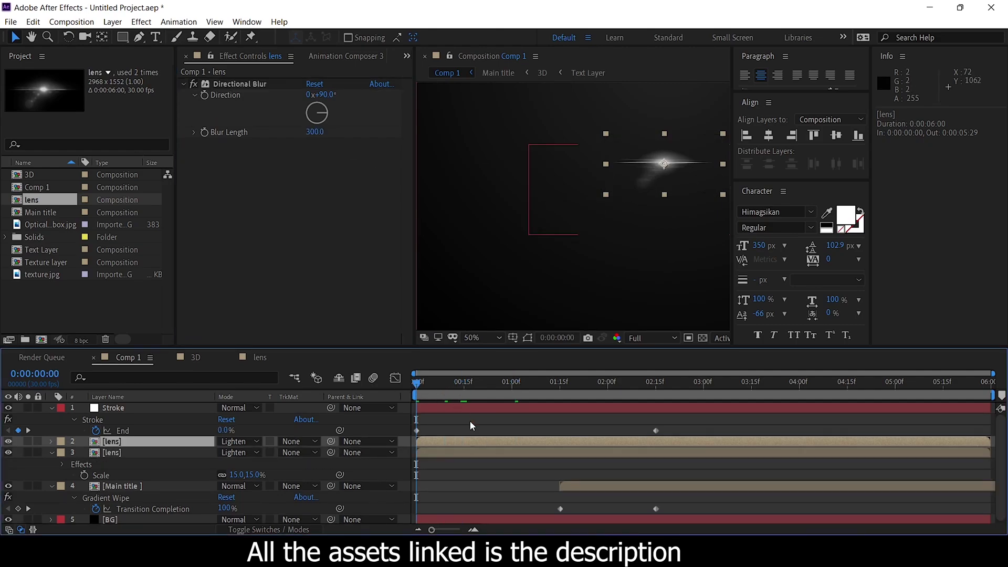
pyautogui.click(464, 389)
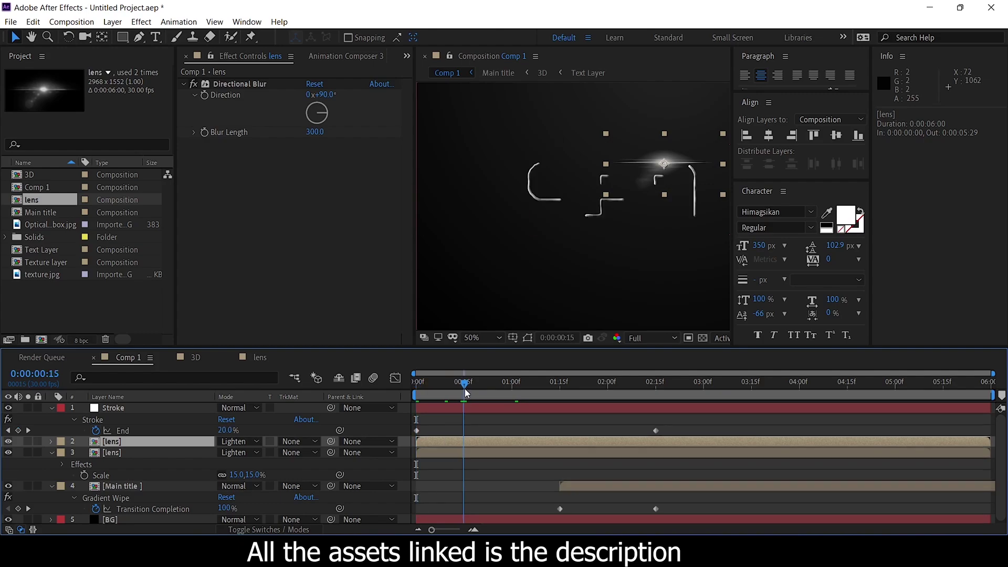
pyautogui.click(464, 455)
pyautogui.press('[')
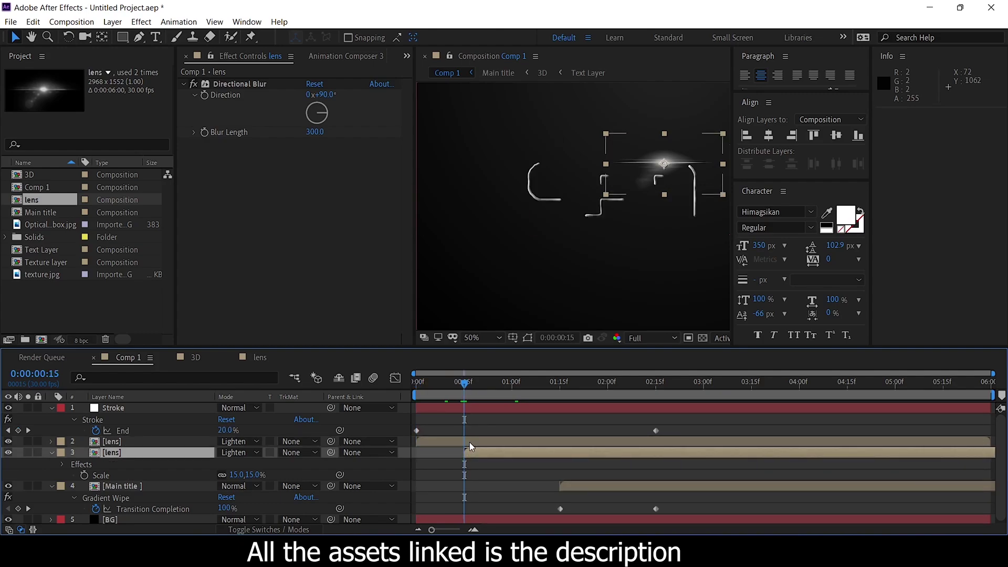
pyautogui.click(473, 441)
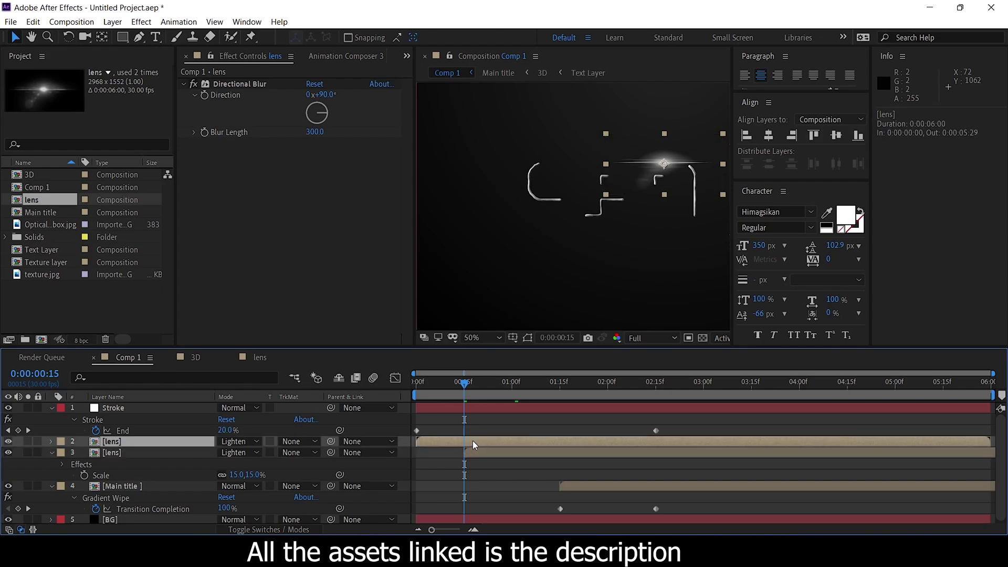
pyautogui.press('space')
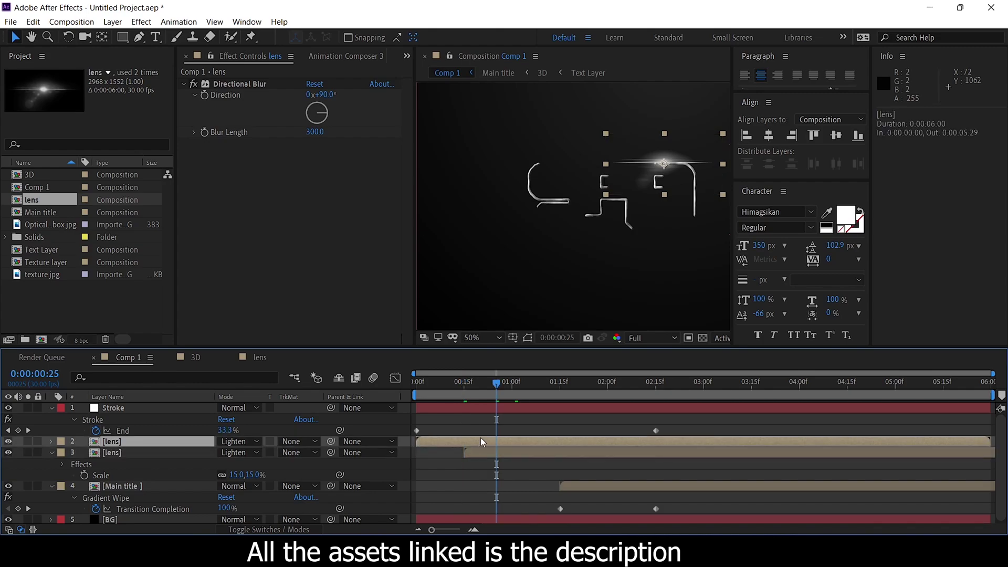
pyautogui.press('[')
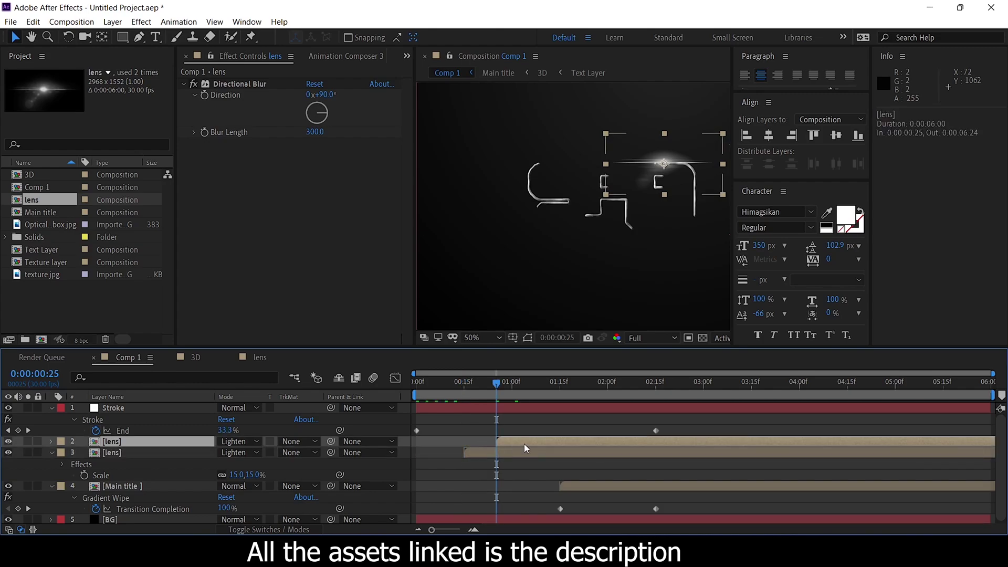
# - Add two more duplicates of the lens layer, starting at 0:00:01:05 and 0:00:01:15
pyautogui.hotkey('ctrl', 'd')
pyautogui.hotkey('shift', 'pagedown')
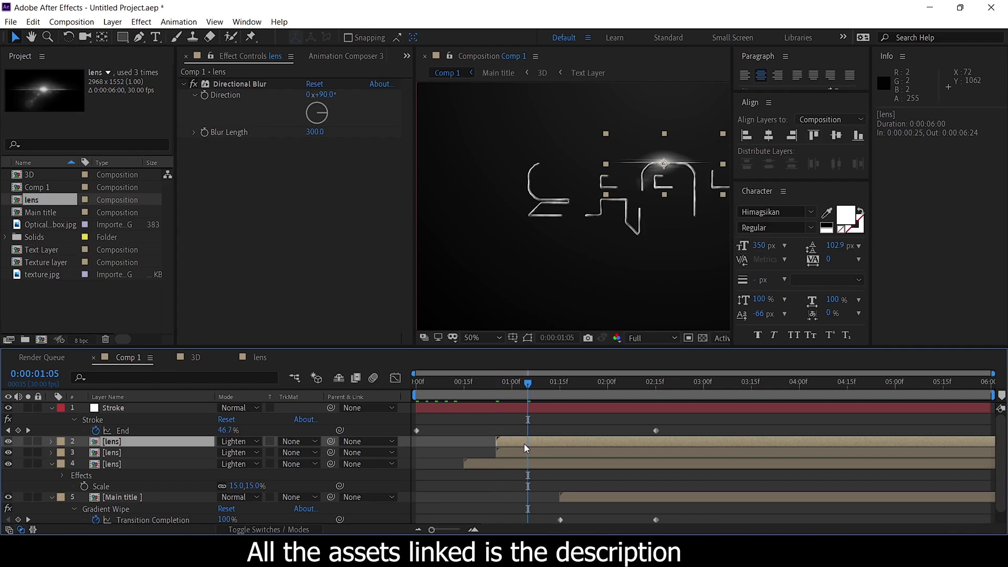
pyautogui.press('[')
pyautogui.hotkey('shift', 'pagedown')
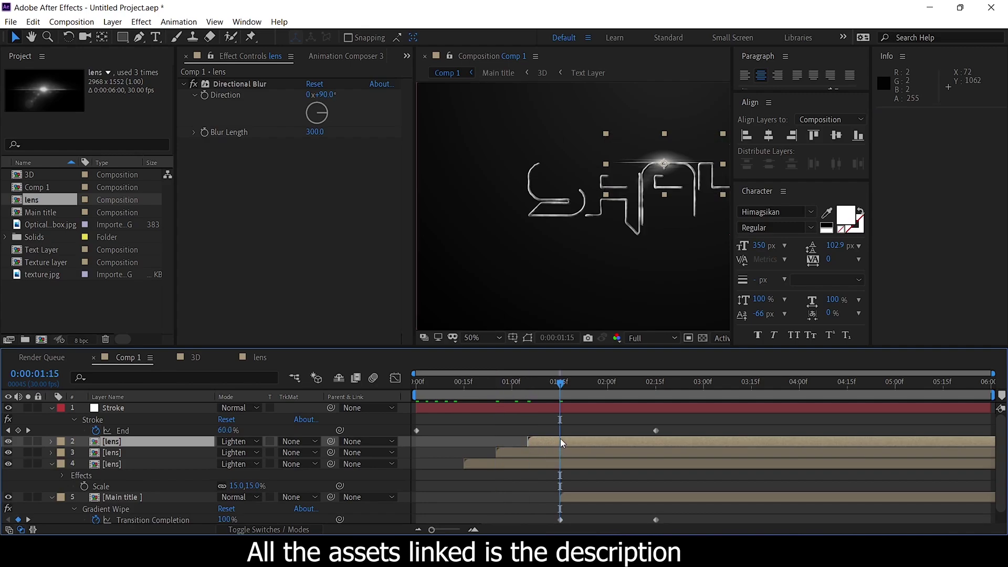
pyautogui.hotkey('ctrl', 'd')
pyautogui.press('[')
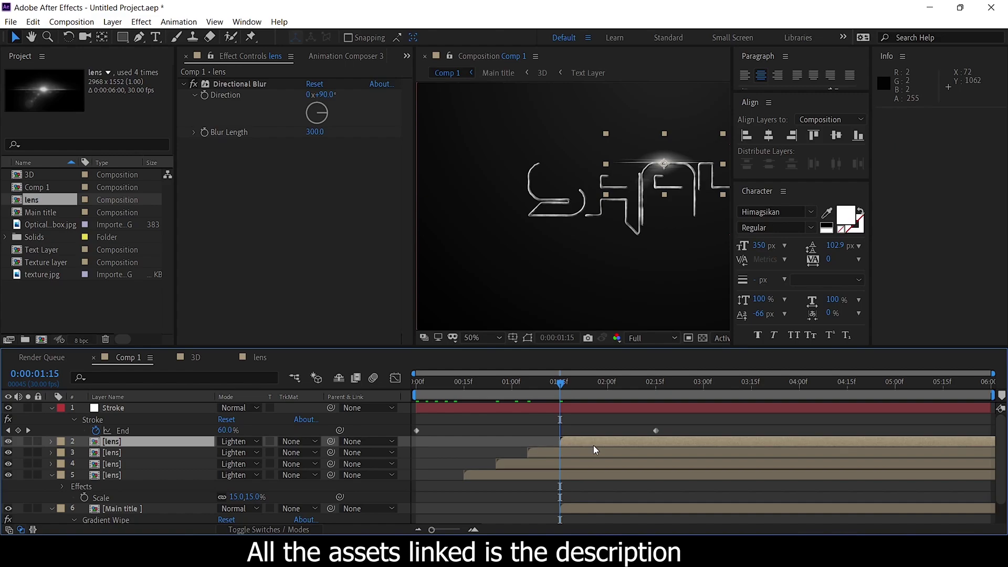
# - Move the flare that starts at 0:00:01:15 to the lower edge of the title's last letter
pyautogui.scroll(-4, 625, 292)
pyautogui.scroll(3, 585, 220)
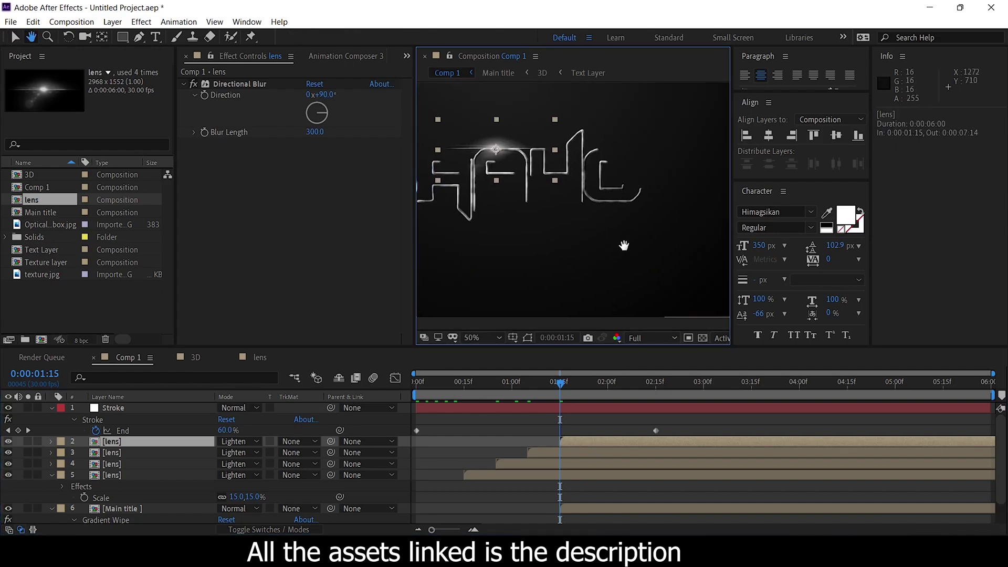
pyautogui.scroll(-1, 625, 245)
pyautogui.press('v')
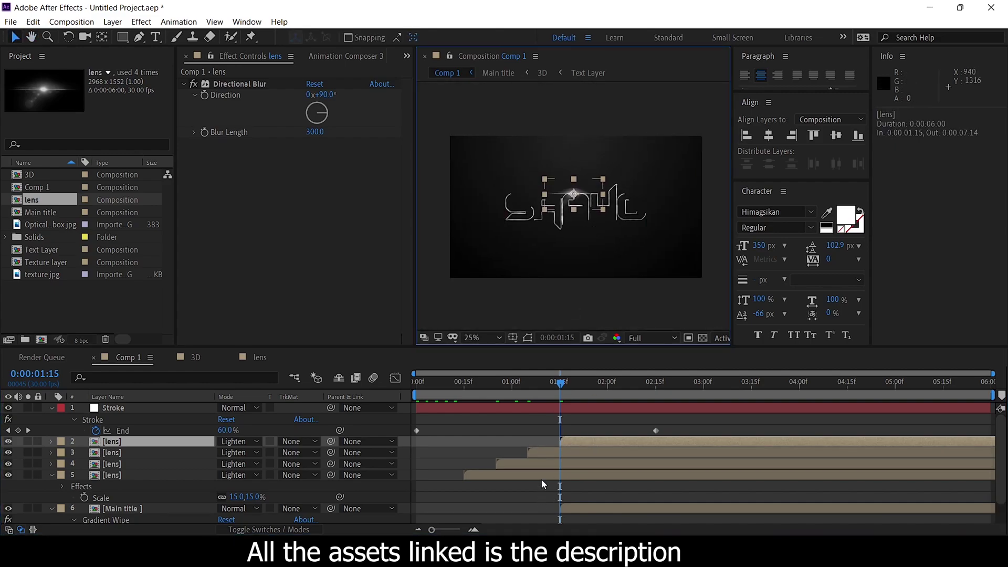
pyautogui.moveTo(595, 202); pyautogui.dragTo(655, 227)
# - Move the 0:00:00:15 flare to the S's upper corner and the 0:00:00:25 flare to the first A's base, then preview the animation
pyautogui.click(732, 382)
pyautogui.scroll(2, 599, 237)
pyautogui.click(583, 464)
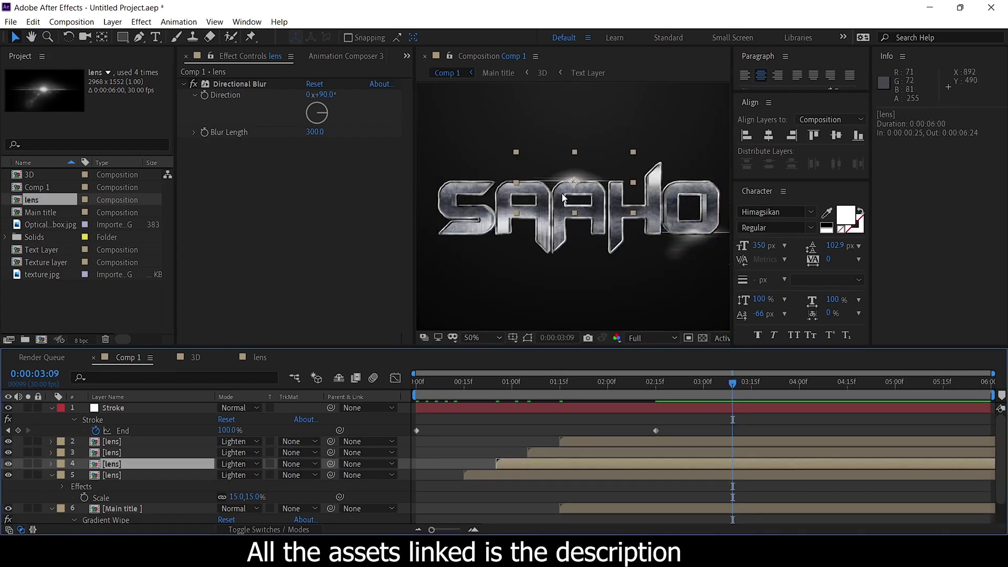
pyautogui.moveTo(576, 184); pyautogui.dragTo(456, 184)
pyautogui.click(578, 475)
pyautogui.moveTo(576, 184); pyautogui.dragTo(456, 185)
pyautogui.moveTo(459, 187); pyautogui.dragTo(537, 224)
pyautogui.click(546, 491)
pyautogui.press('Home')
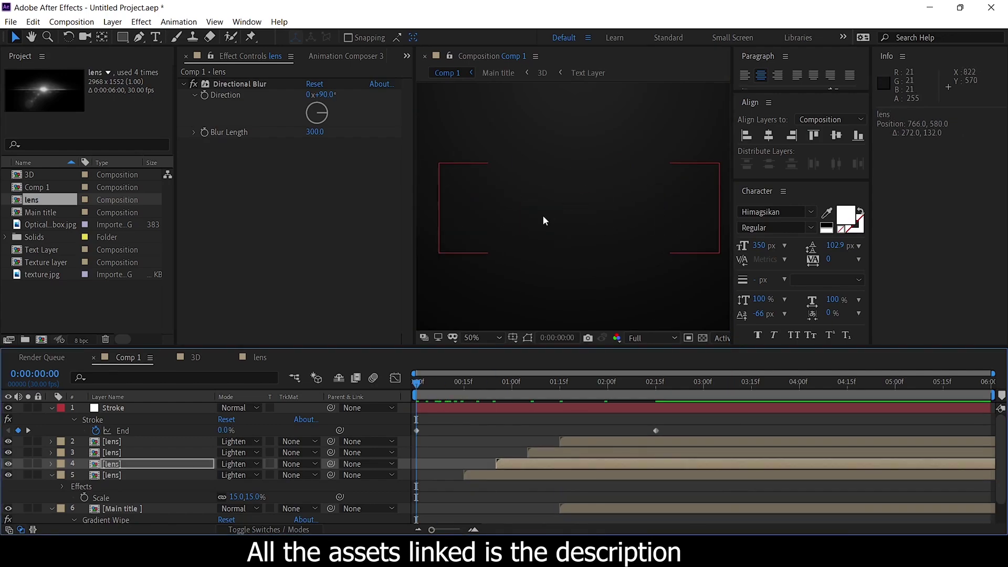
pyautogui.scroll(-2, 543, 216)
pyautogui.press('space')
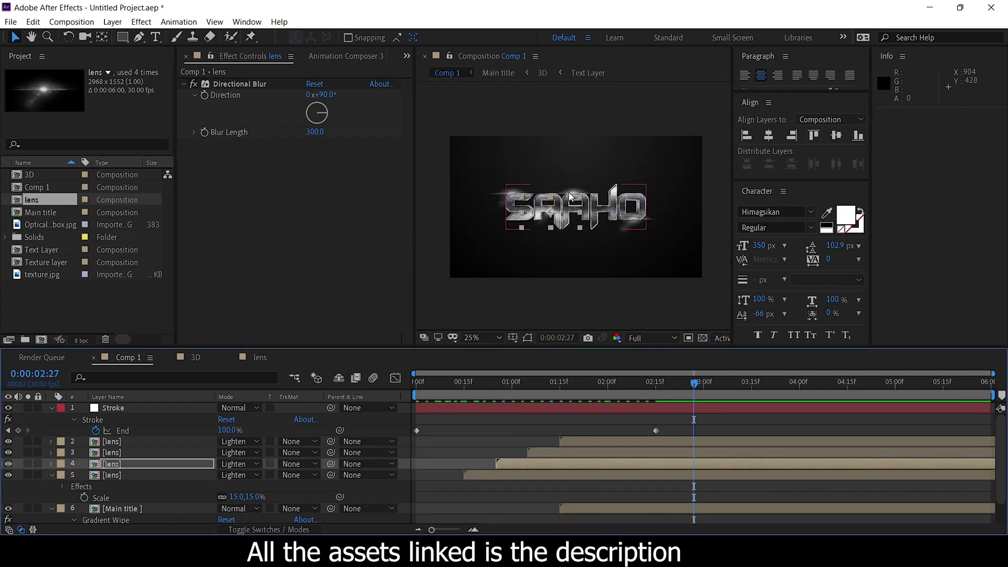
# - Keyframe the first flare's Opacity from 0% at 0:00:00:15 to 100% at 0:00:00:25
pyautogui.click(505, 477)
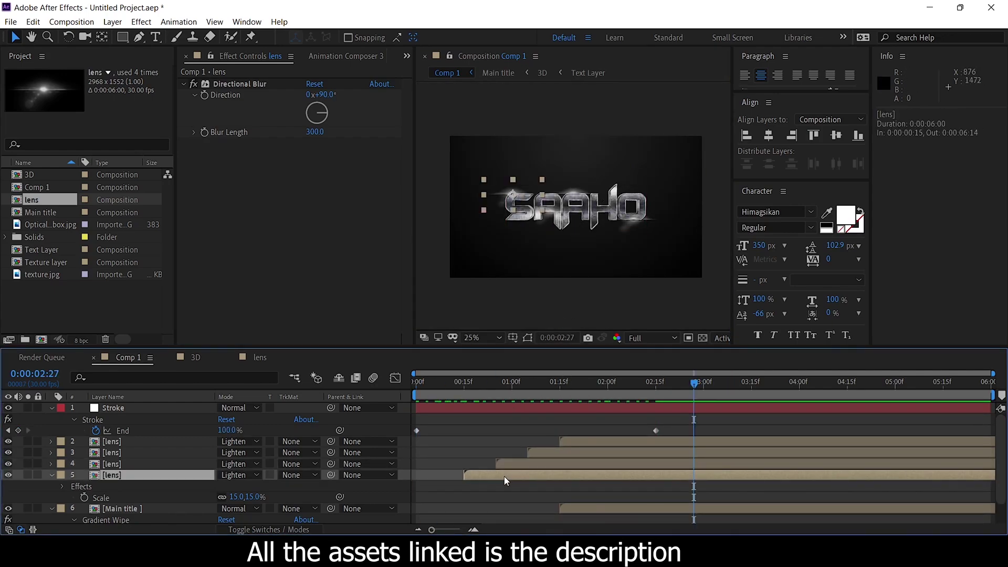
pyautogui.press('i')
pyautogui.hotkey('shift', 'pagedown')
pyautogui.press('t')
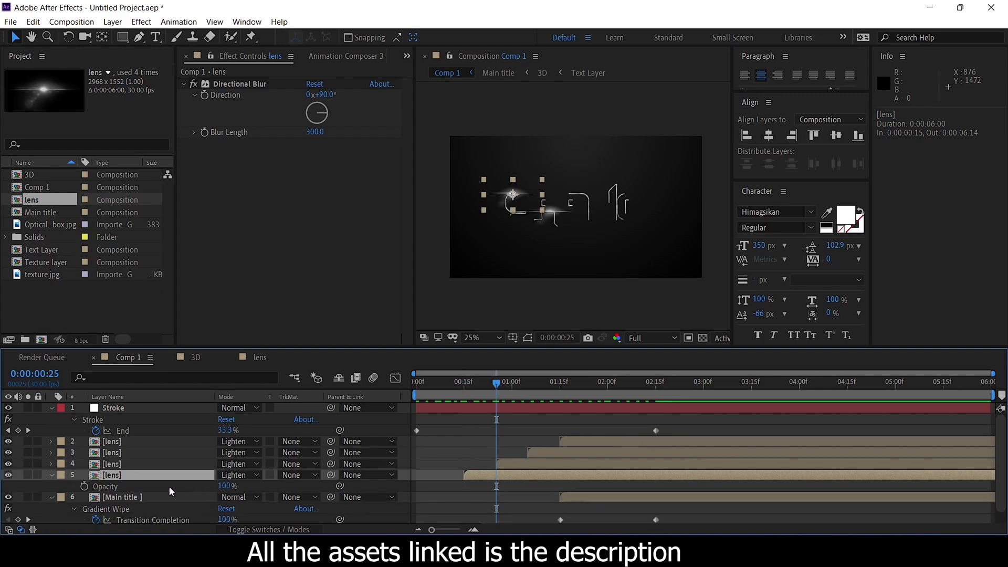
pyautogui.click(84, 486)
pyautogui.press('i')
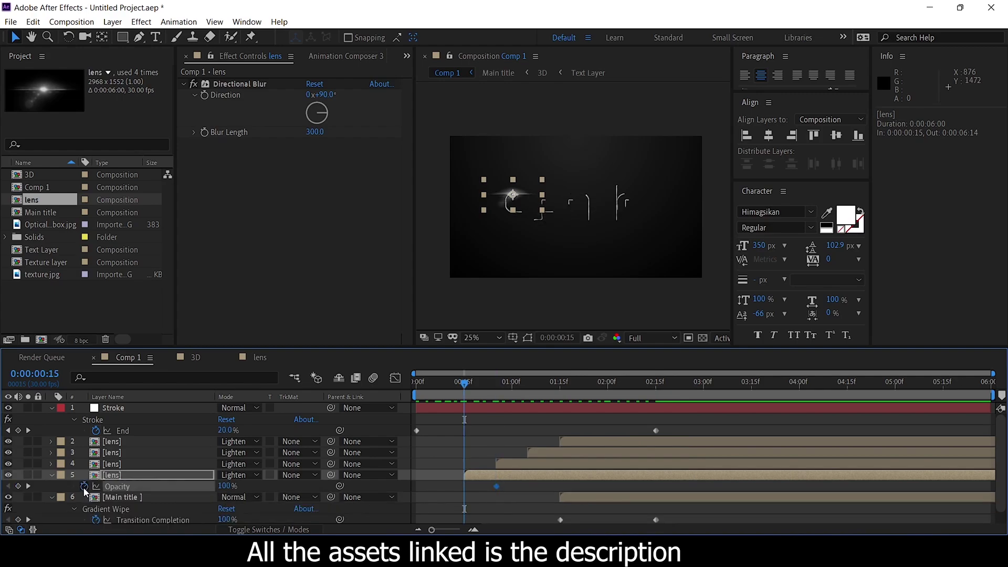
pyautogui.click(223, 487)
pyautogui.write('0')
pyautogui.press('Return')
# - Add the expression wiggle(10,35); to the first flare's Opacity
pyautogui.keyDown('alt'); pyautogui.click(84, 486); pyautogui.keyUp('alt')
pyautogui.write('wiggle()')
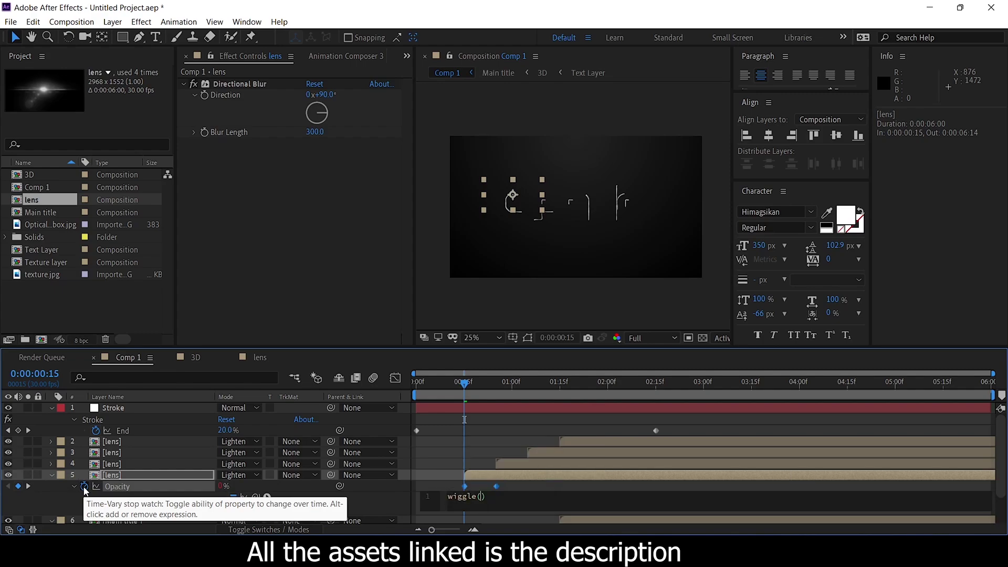
pyautogui.write('10,35);')
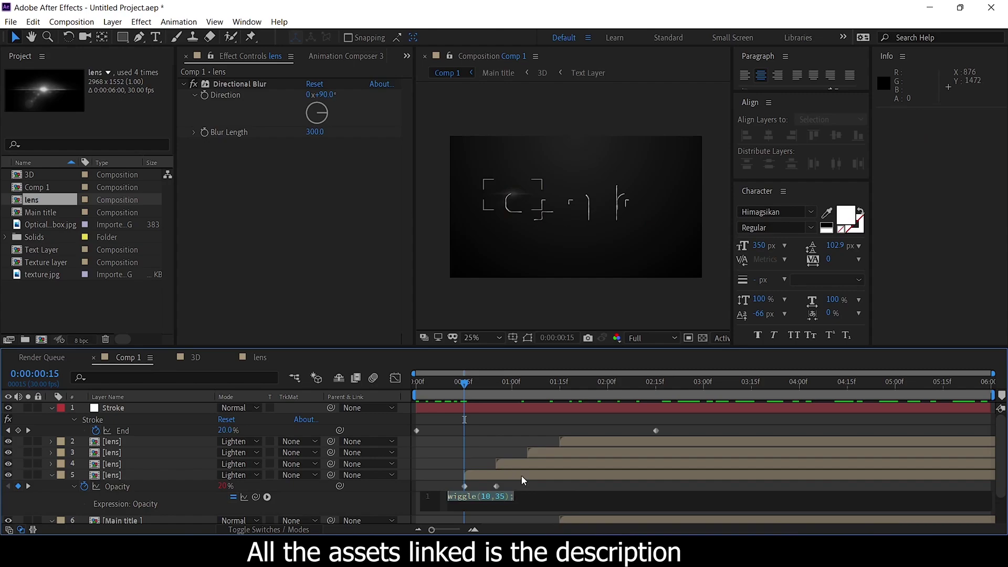
# - Keyframe the second flare's Opacity at 0:00:00:25 and 0:00:01:05, and paste the wiggle(10,35); expression onto it
pyautogui.click(525, 462)
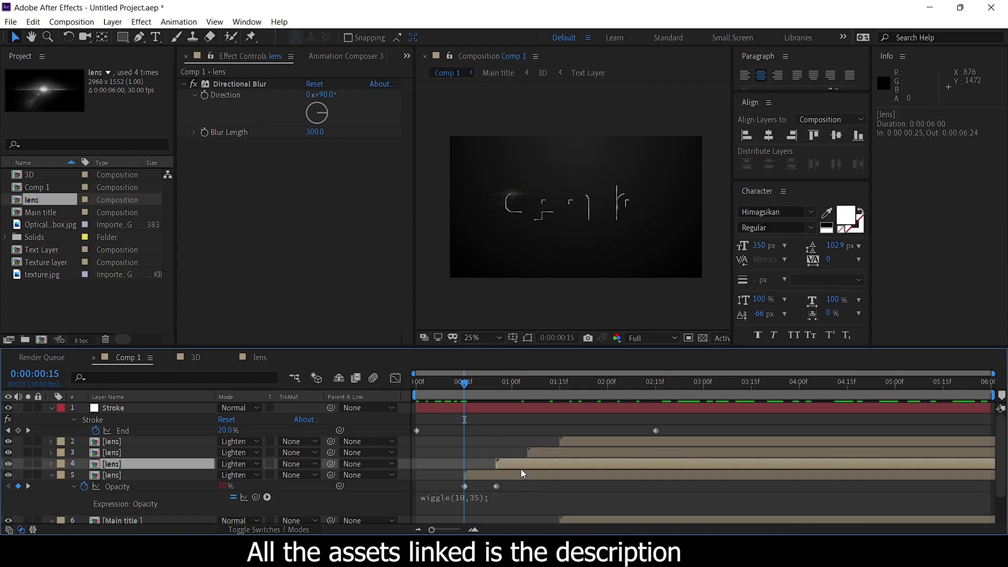
pyautogui.press('t')
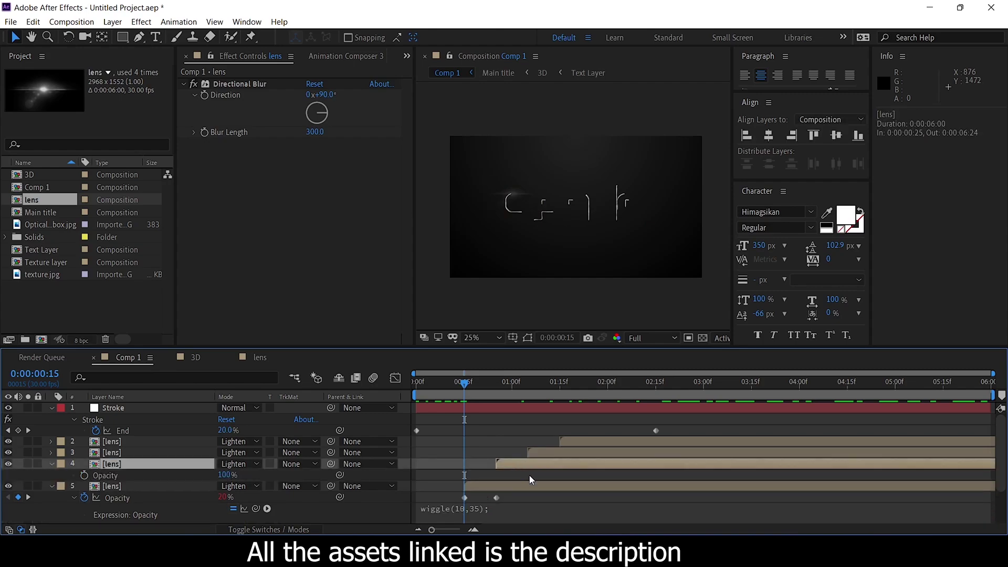
pyautogui.hotkey('shift', 'pagedown')
pyautogui.keyDown('alt'); pyautogui.click(85, 476); pyautogui.keyUp('alt')
pyautogui.write('wiggle(10,35);')
pyautogui.click(503, 464)
pyautogui.hotkey('shift', 'pagedown')
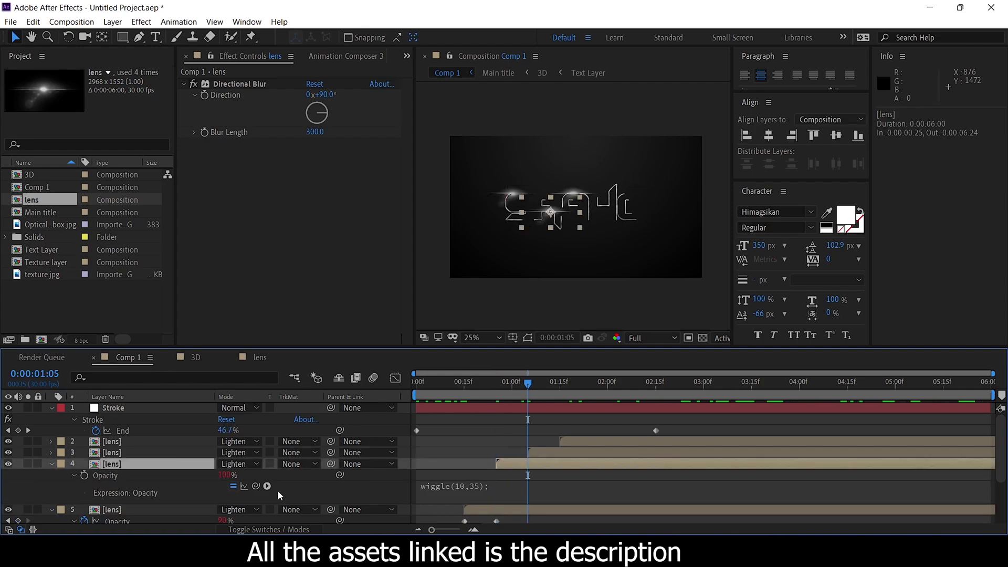
# - Keyframe the third flare's Opacity from 0% at 0:00:01:05 to 100% at 0:00:01:15, and paste the wiggle(10,35); expression onto it
pyautogui.click(549, 453)
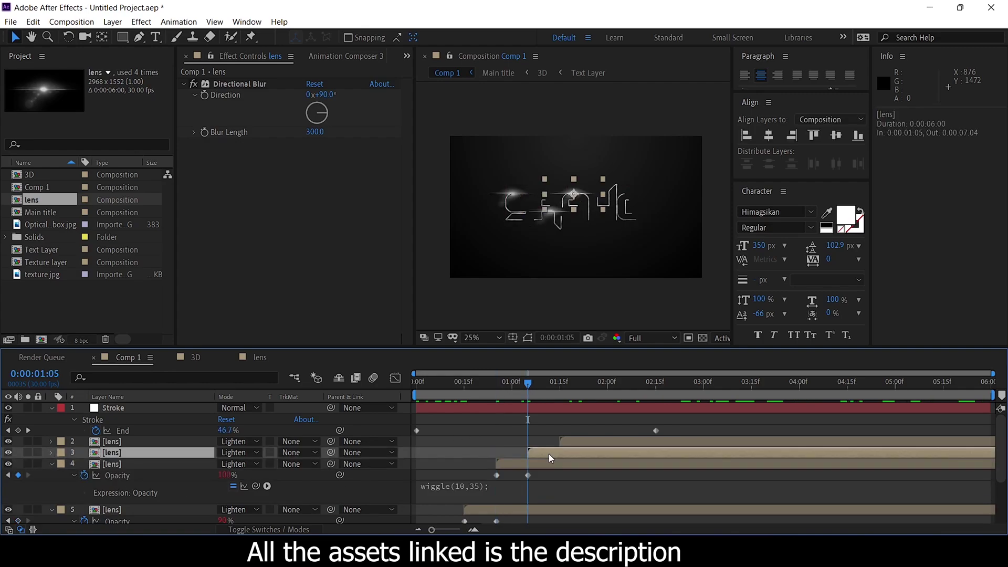
pyautogui.press('space')
pyautogui.press('t')
pyautogui.click(85, 464)
pyautogui.hotkey('shift', 'pageup')
pyautogui.click(225, 464)
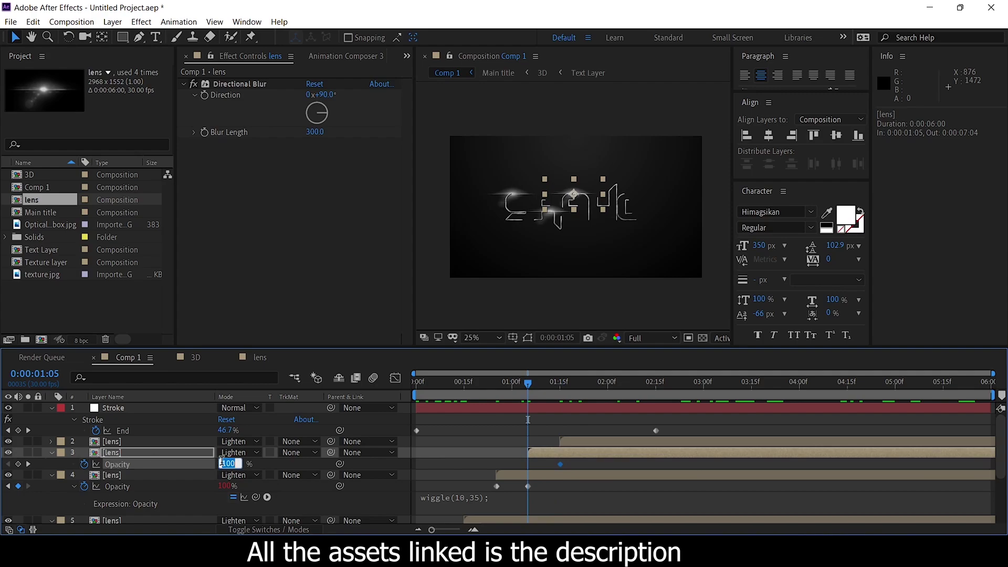
pyautogui.write('0')
pyautogui.keyDown('alt'); pyautogui.click(85, 465); pyautogui.keyUp('alt')
pyautogui.write('wiggle(10,35);')
# - Keyframe the fourth flare's Opacity from 0% at 0:00:01:15 to 100% at 0:00:01:25, and paste the wiggle(10,35); expression onto it
pyautogui.click(571, 439)
pyautogui.hotkey('shift', 'pagedown')
pyautogui.hotkey('shift', 'pagedown')
pyautogui.press('t')
pyautogui.click(85, 453)
pyautogui.hotkey('shift', 'pageup')
pyautogui.click(224, 452)
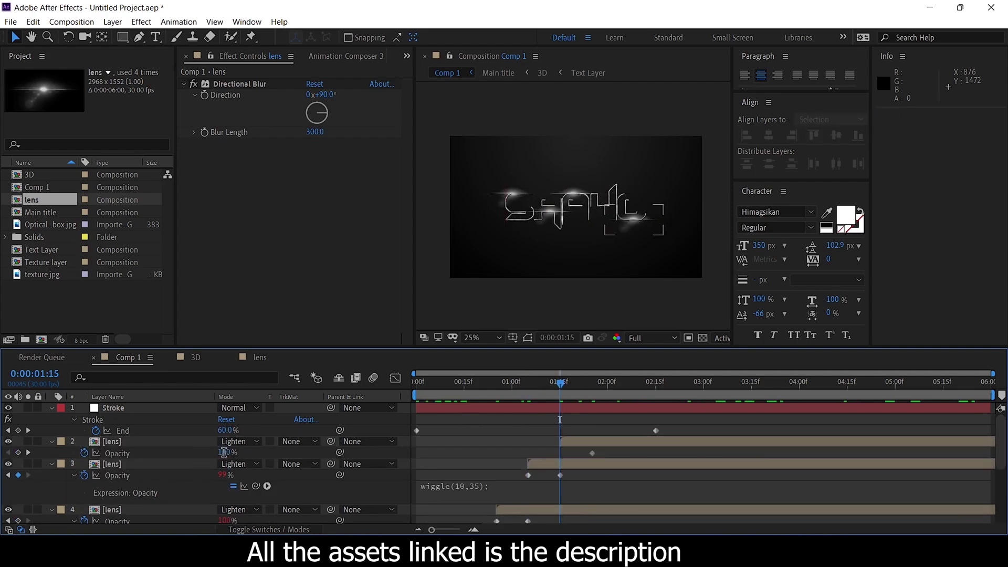
pyautogui.write('0')
pyautogui.keyDown('alt'); pyautogui.click(85, 453); pyautogui.keyUp('alt')
pyautogui.write('wiggle(10,35);')
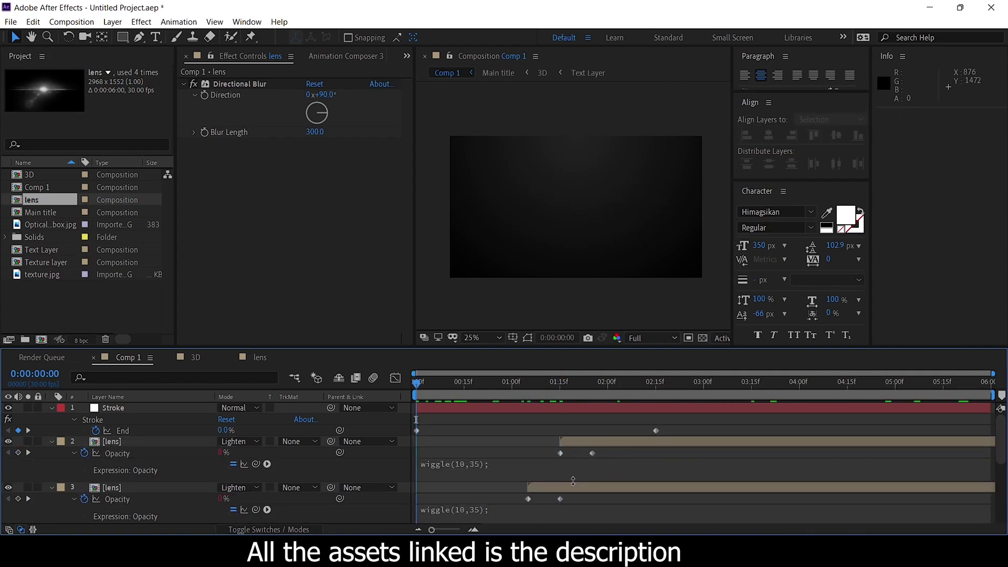
# - Play back Comp 1 to check the flickering flares and return the playhead to the start
pyautogui.press('space')
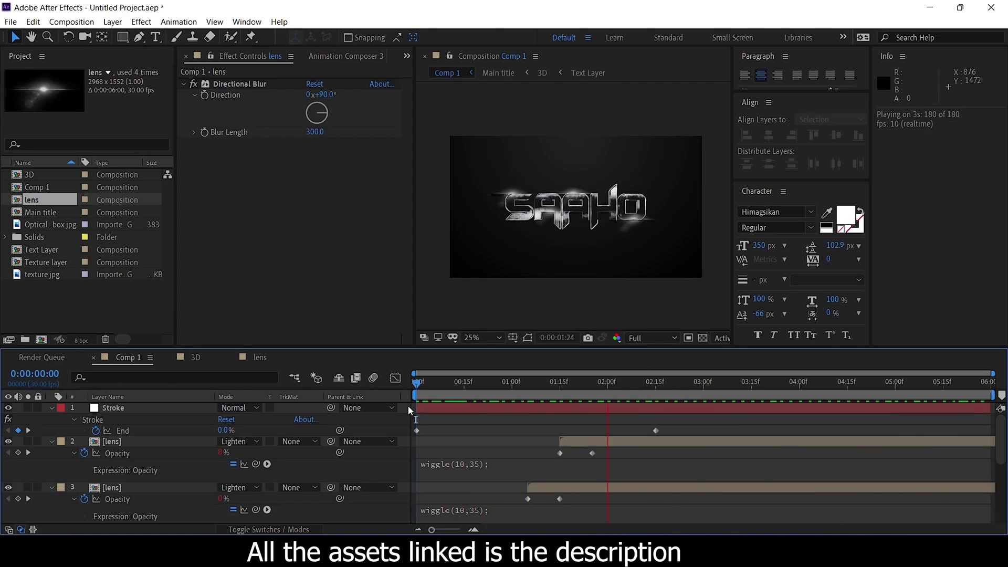
pyautogui.press('space')
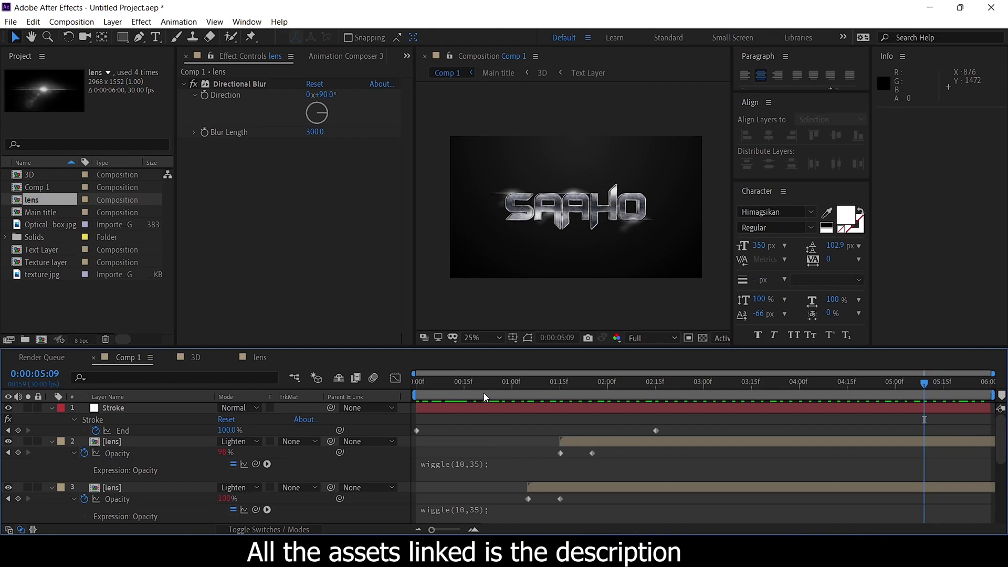
pyautogui.press('Home')
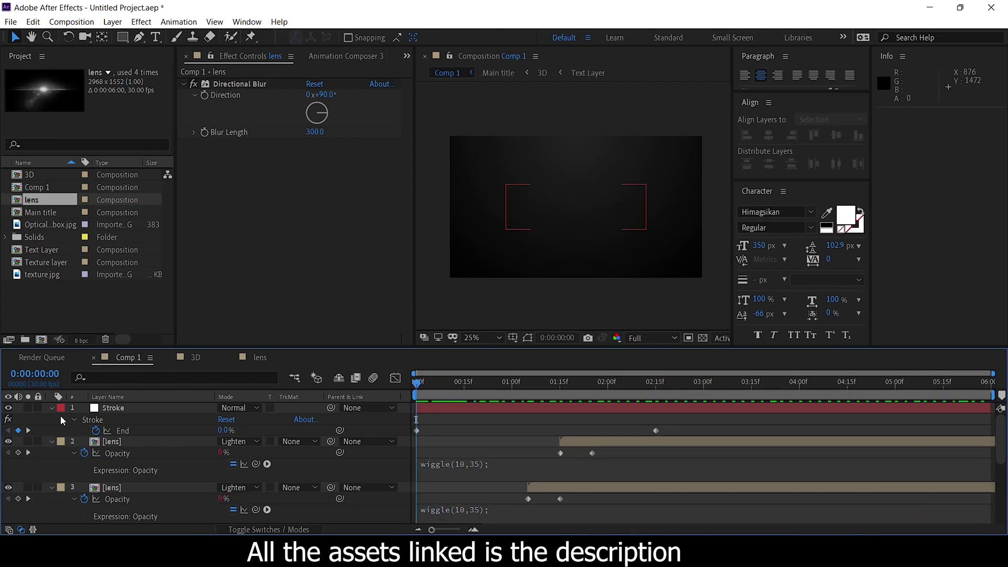
# - Collapse the properties of all layers and add a null object to Comp 1
pyautogui.hotkey('ctrl', 'a')
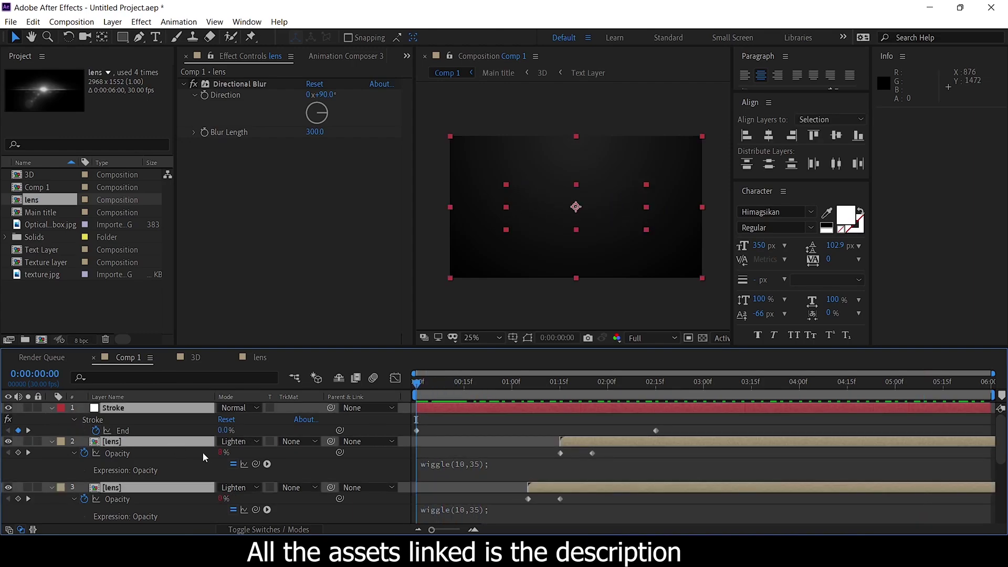
pyautogui.click(52, 407)
pyautogui.rightClick(89, 497)
pyautogui.moveTo(151, 357)
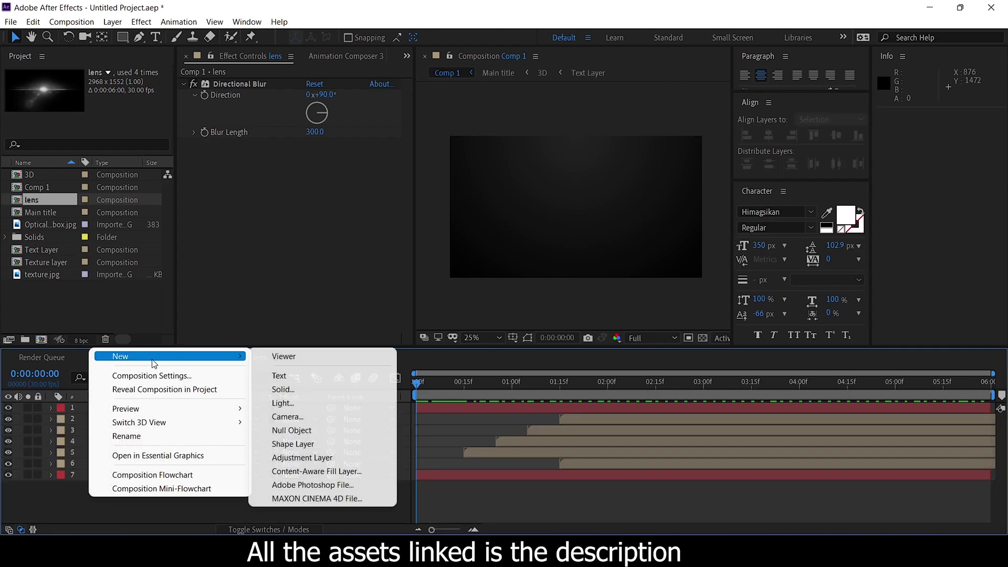
pyautogui.click(294, 432)
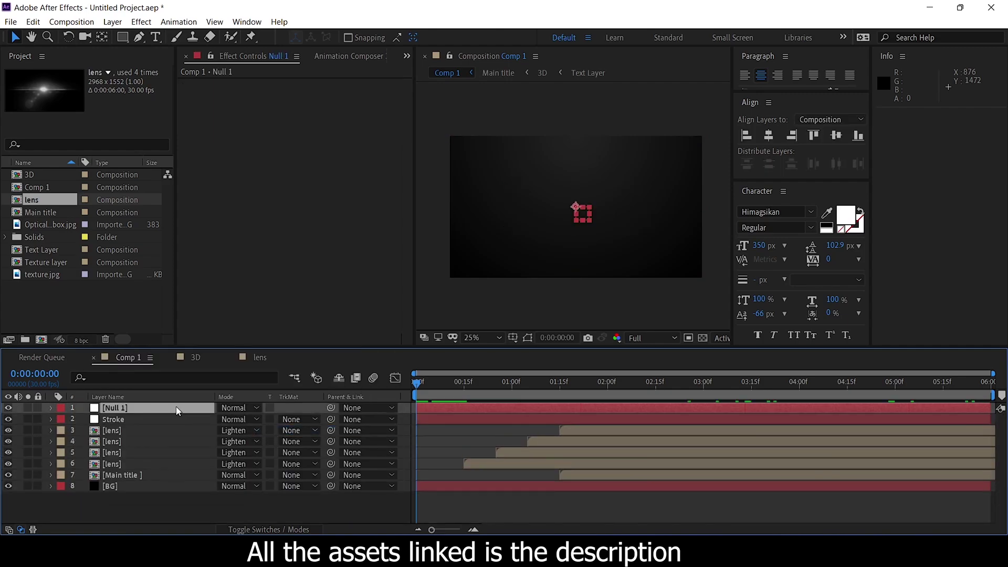
# - Parent the Stroke layer, the four lens layers and the Main title layer to Null 1
pyautogui.click(161, 418)
pyautogui.keyDown('shift'); pyautogui.click(143, 474); pyautogui.keyUp('shift')
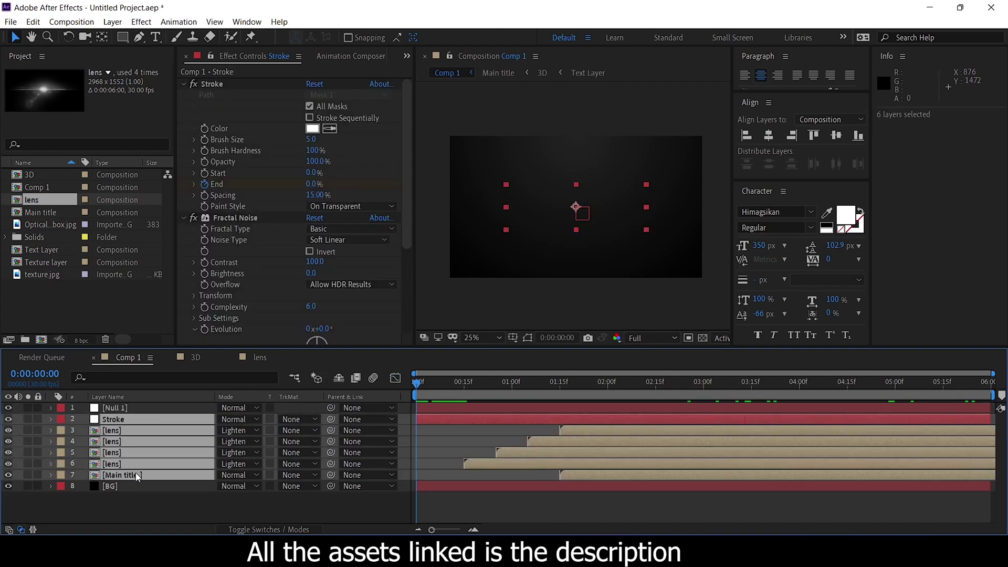
pyautogui.moveTo(332, 423); pyautogui.dragTo(120, 408)
pyautogui.click(413, 410)
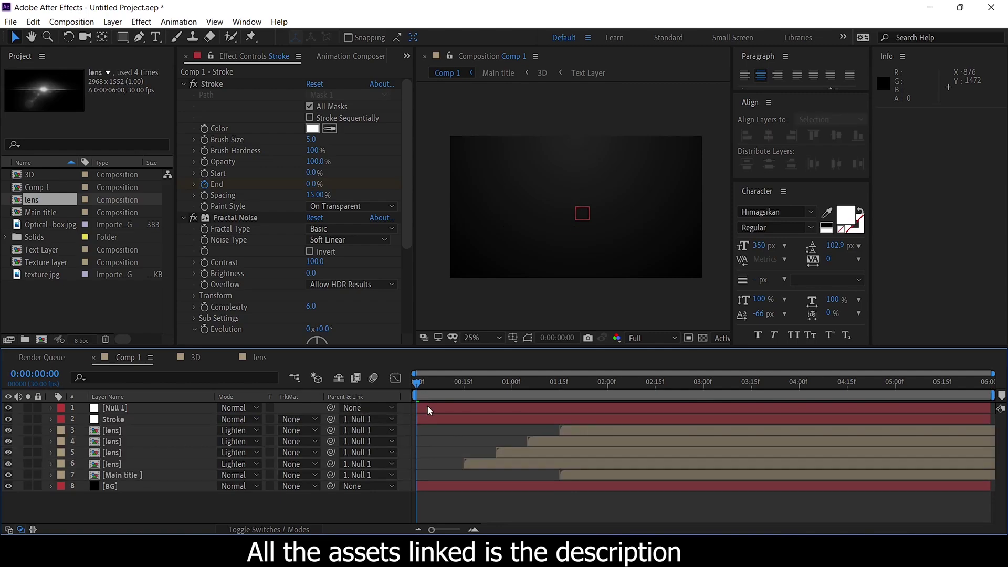
# - Keyframe Null 1's Scale from 100% at 0:00:00:00 to 105% at 0:00:05:29
pyautogui.click(427, 407)
pyautogui.press('s')
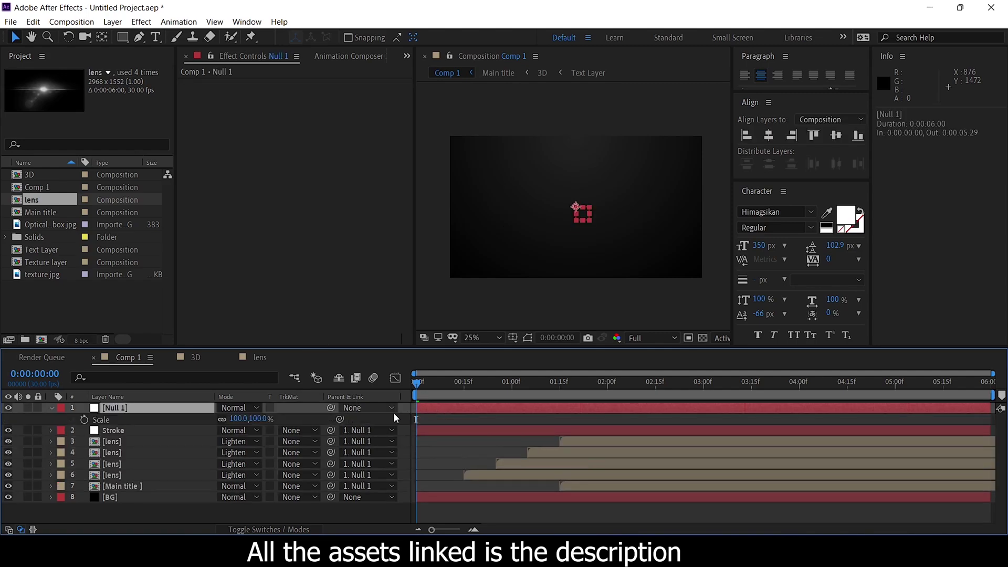
pyautogui.click(85, 420)
pyautogui.moveTo(454, 383); pyautogui.dragTo(991, 384)
pyautogui.click(257, 419)
pyautogui.write('105')
pyautogui.press('Return')
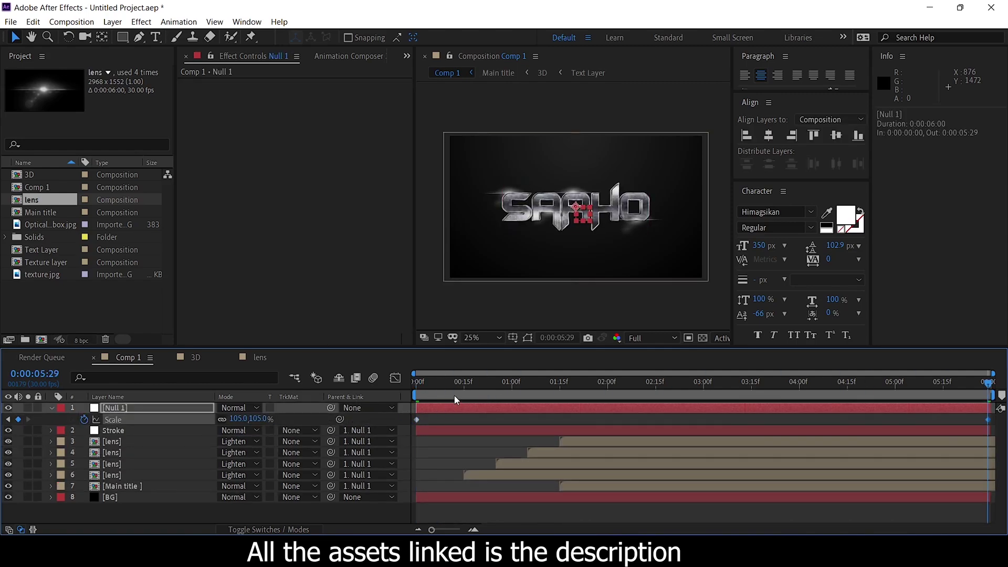
# - Raise Null 1's ending Scale keyframe at 0:00:05:29 to 110%
pyautogui.press('space')
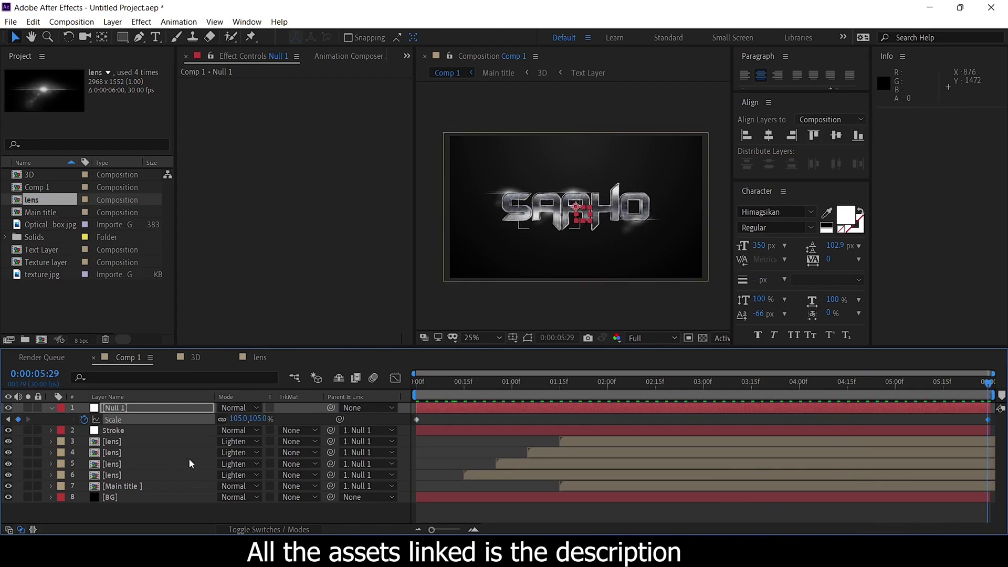
pyautogui.click(257, 419)
pyautogui.write('110')
pyautogui.press('Return')
# - Play Comp 1 from the start and scrub through the title reveal to check the slow zoom
pyautogui.press('Home')
pyautogui.press('space')
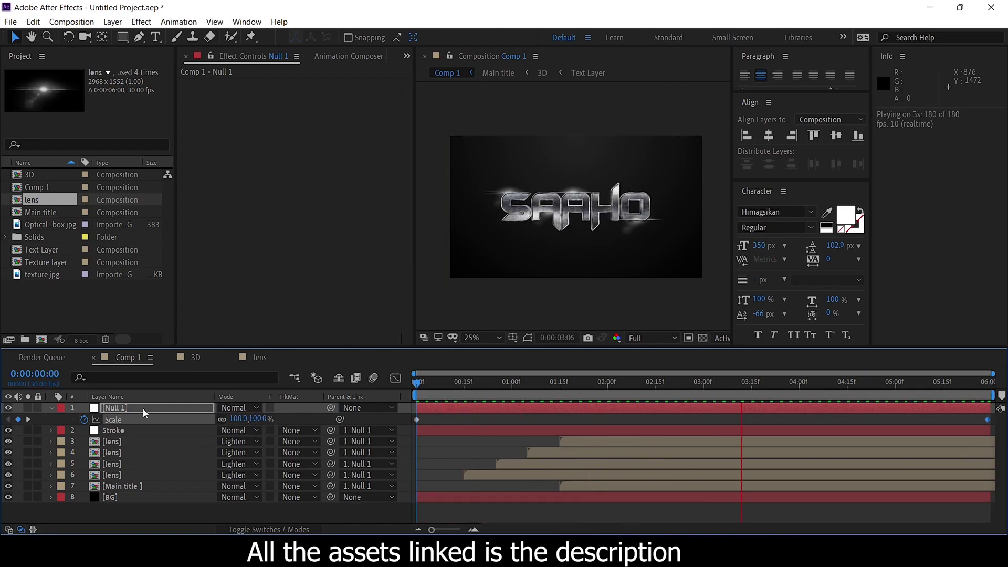
pyautogui.press('space')
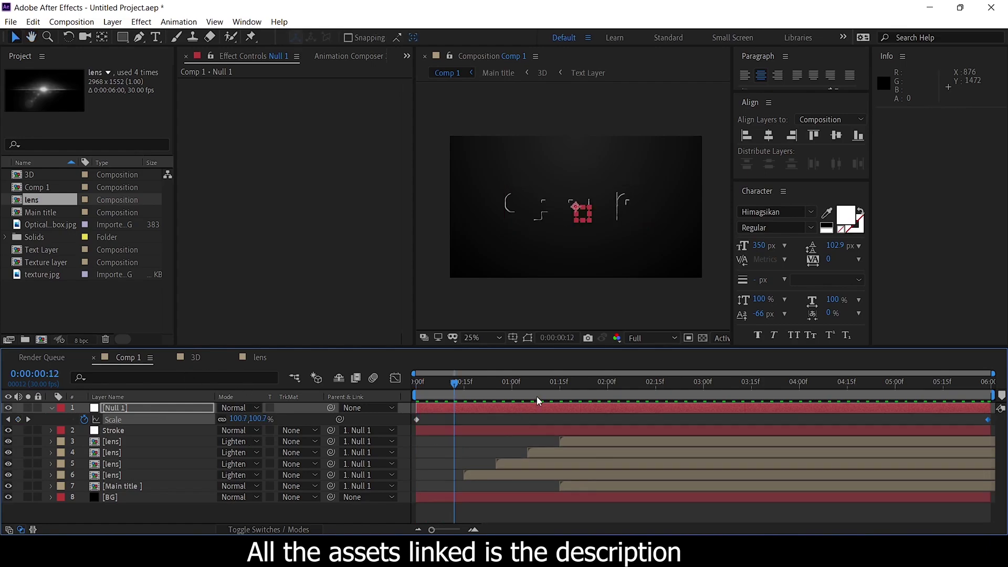
pyautogui.click(553, 384)
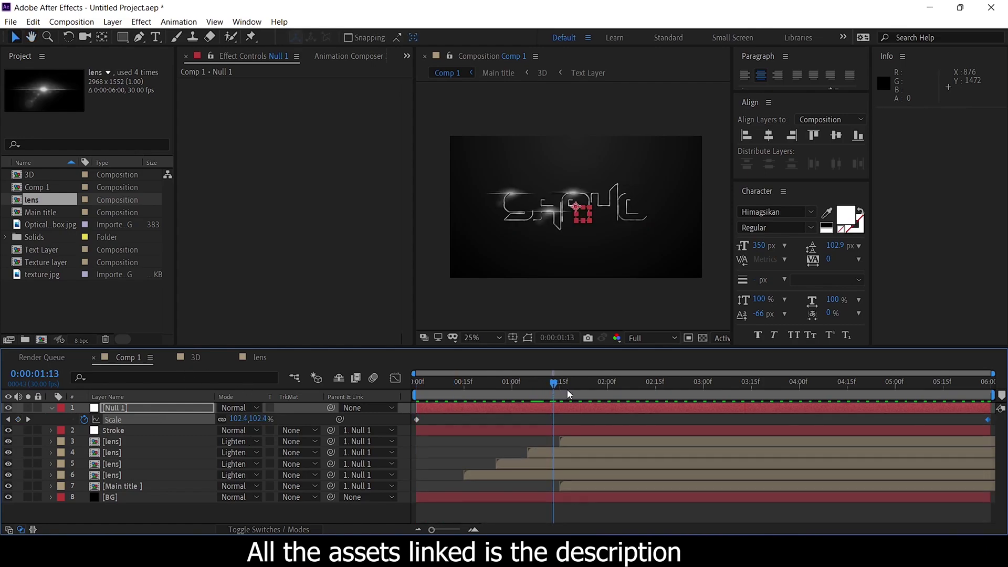
pyautogui.moveTo(570, 394); pyautogui.dragTo(574, 475)
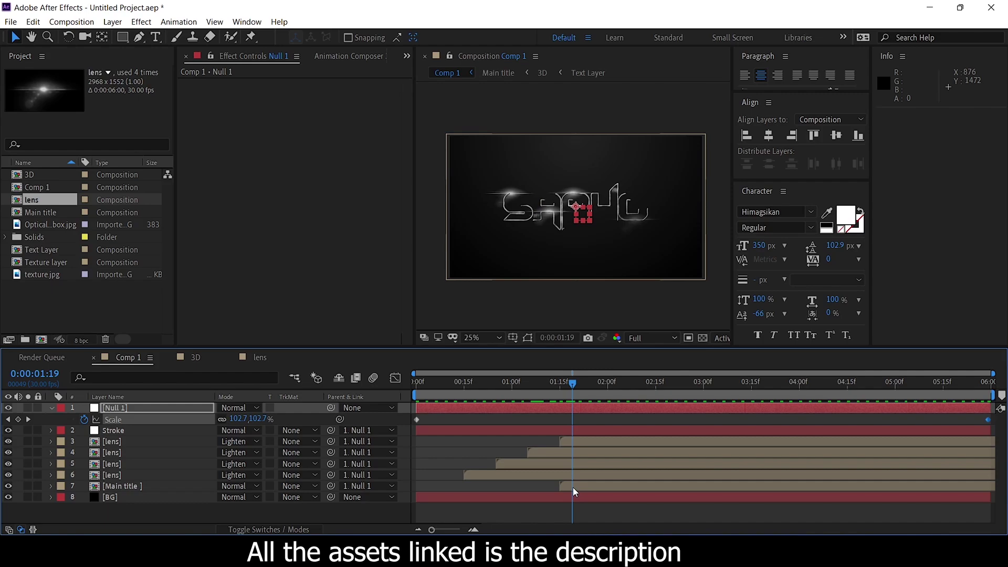
pyautogui.moveTo(571, 383); pyautogui.dragTo(721, 390)
# - Open the Main title composition, followed by the Text Layer composition that holds the title text
pyautogui.click(666, 493)
pyautogui.click(666, 488)
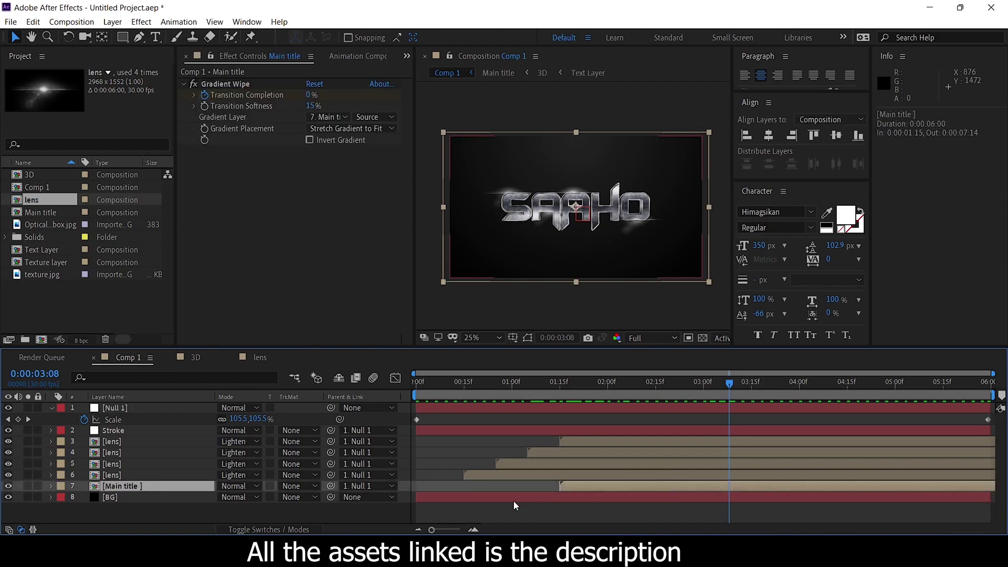
pyautogui.doubleClick(163, 488)
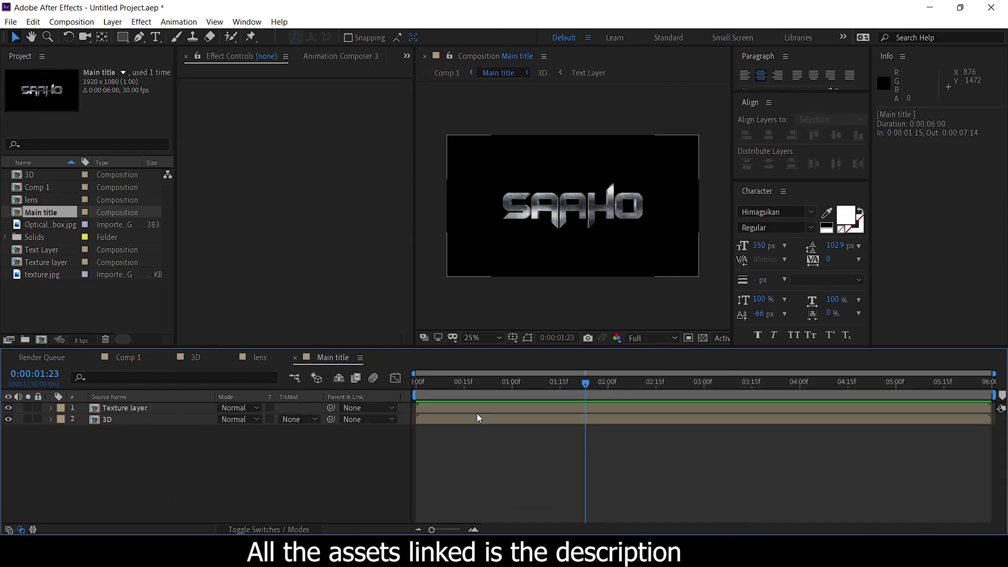
pyautogui.click(35, 250)
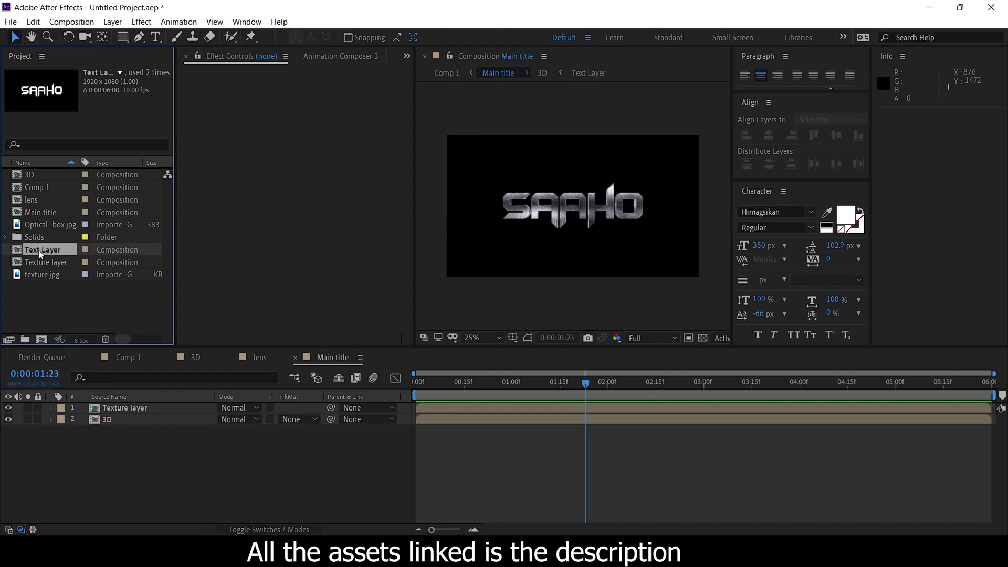
pyautogui.doubleClick(40, 254)
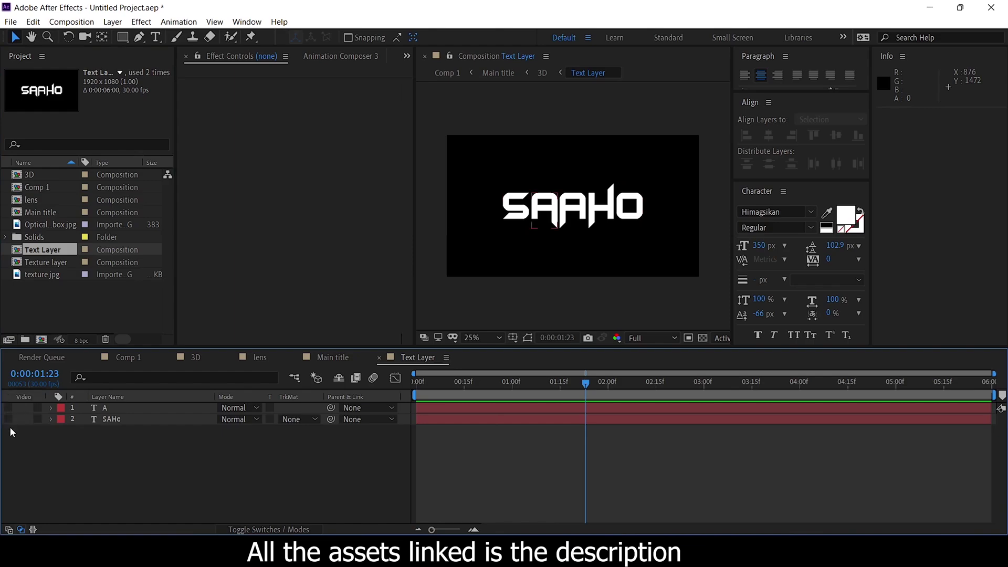
# - Duplicate the SAHo text layer, place the copy at the bottom of the stack, make it visible and replace its text with MoonLite
pyautogui.click(130, 420)
pyautogui.hotkey('ctrl', 'd')
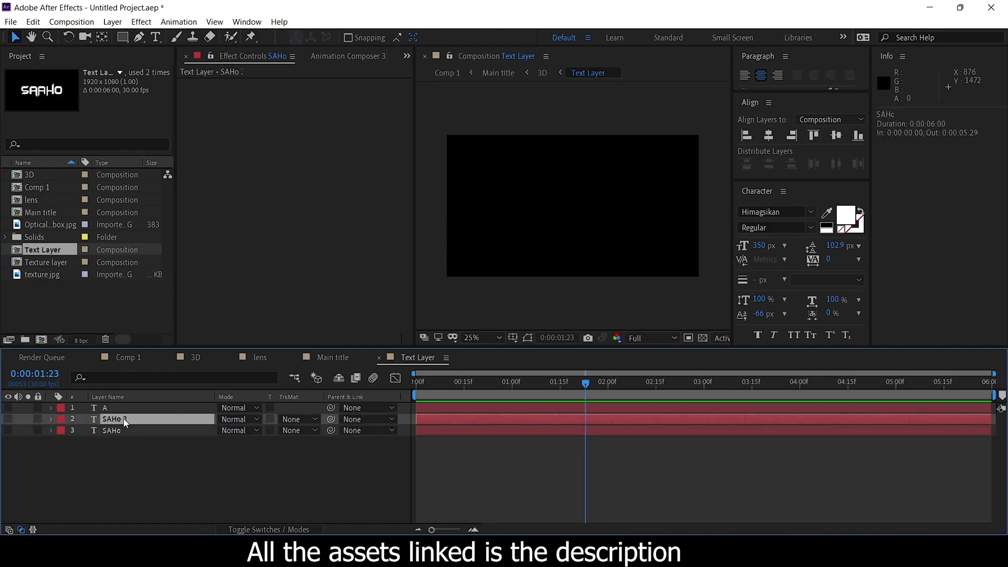
pyautogui.moveTo(125, 420); pyautogui.dragTo(124, 434)
pyautogui.click(8, 430)
pyautogui.doubleClick(127, 431)
pyautogui.write('MoonLite')
# - Reset the MoonLite text's baseline shift to 0 px and set the letter L's baseline shift to -50 px
pyautogui.hotkey('ctrl', 'a')
pyautogui.moveTo(618, 205); pyautogui.dragTo(589, 194)
pyautogui.click(759, 314)
pyautogui.write('0')
pyautogui.click(760, 314)
pyautogui.write('-50')
pyautogui.click(618, 185)
pyautogui.click(270, 461)
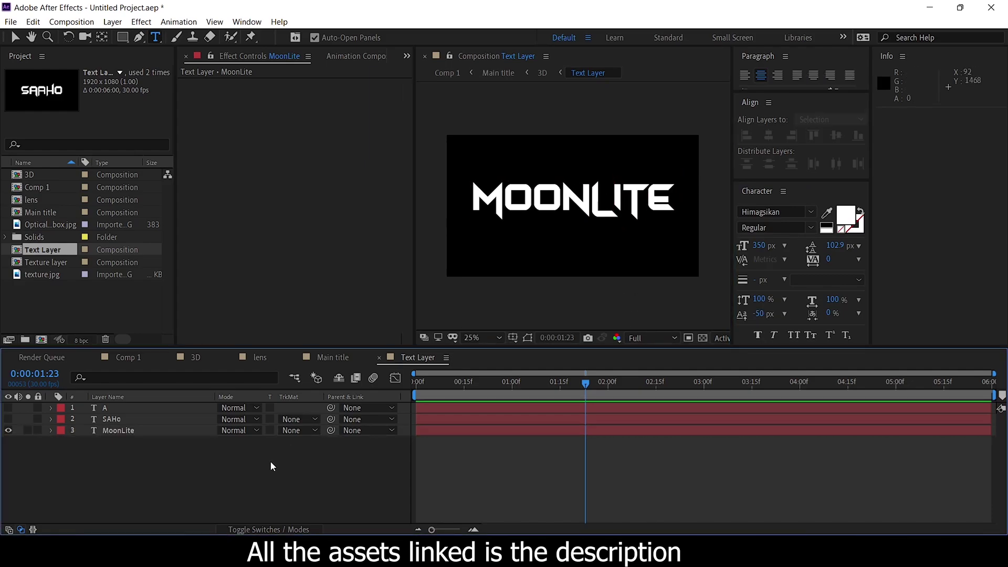
# - Center the MoonLite layer horizontally and vertically in the composition
pyautogui.click(132, 432)
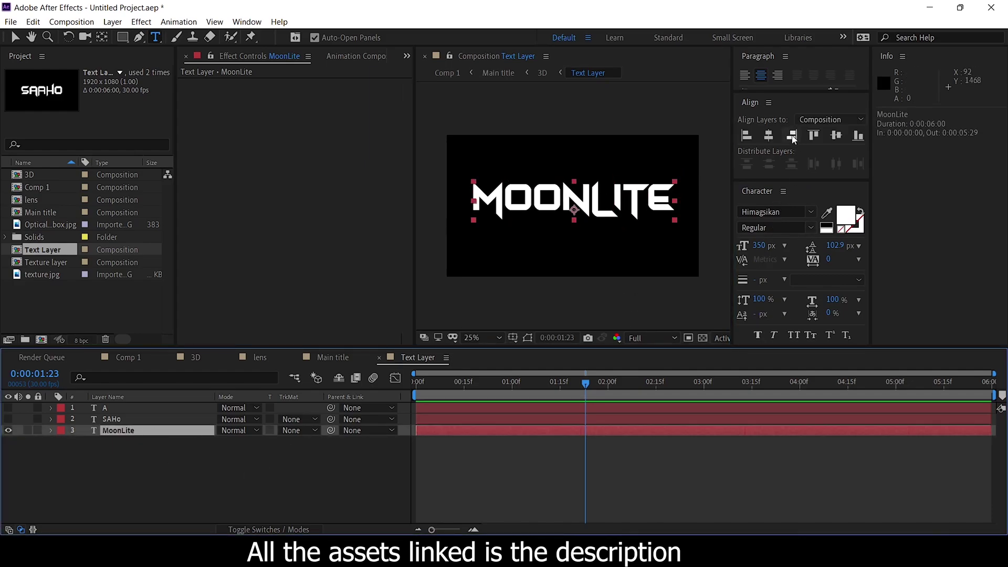
pyautogui.click(769, 136)
pyautogui.click(836, 136)
pyautogui.click(256, 459)
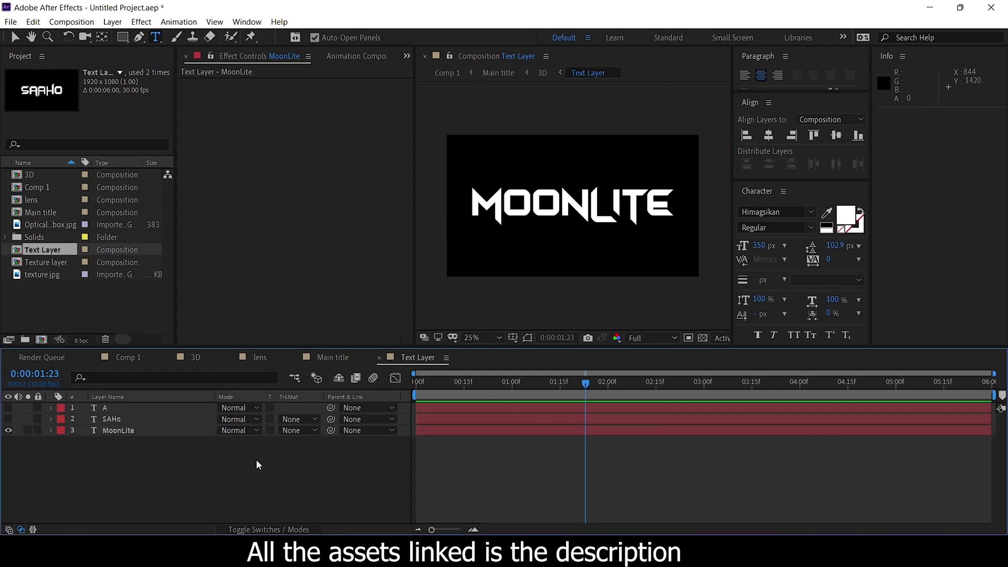
# - Go back up through the 3D and Main title compositions to Comp 1
pyautogui.press('Tab')
pyautogui.click(216, 468)
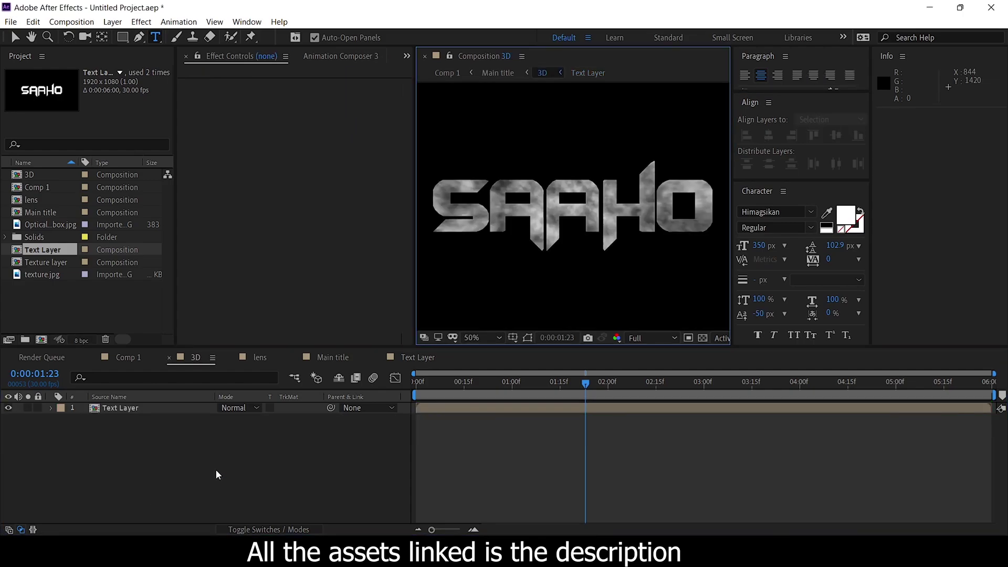
pyautogui.press('Tab')
pyautogui.click(190, 470)
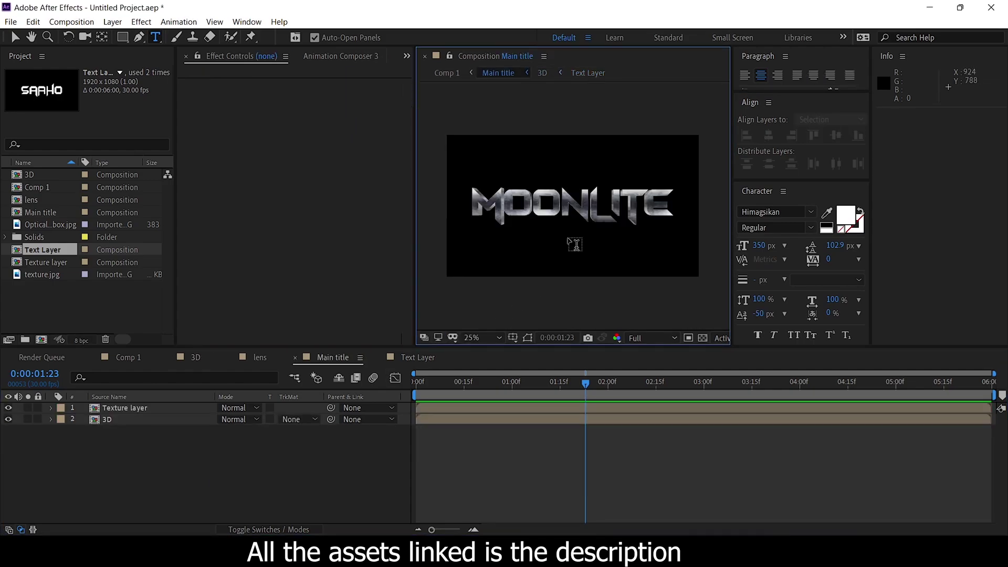
pyautogui.press('Tab')
pyautogui.click(233, 440)
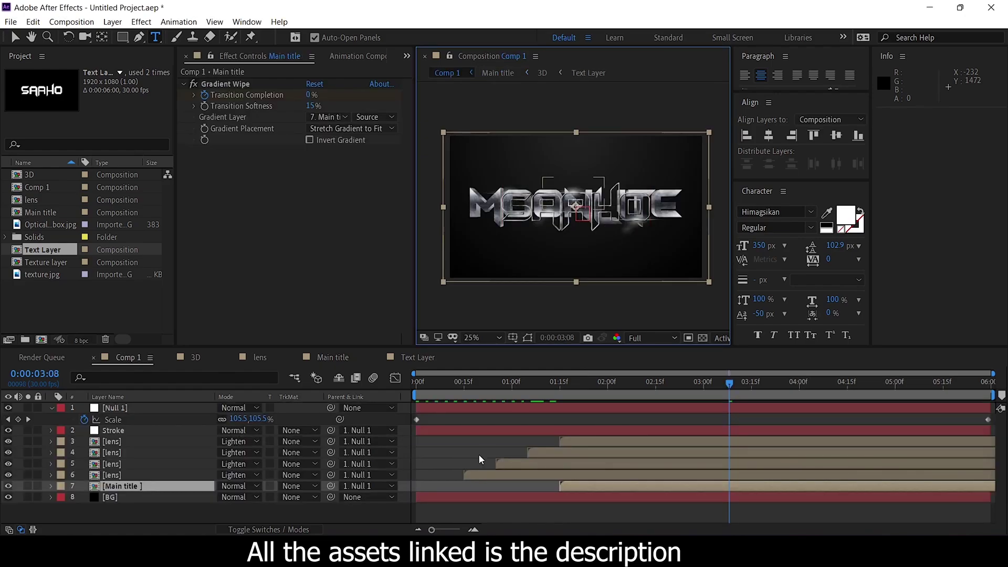
# - Switch to the Selection tool and hide the old Stroke layer in Comp 1
pyautogui.click(14, 40)
pyautogui.click(451, 426)
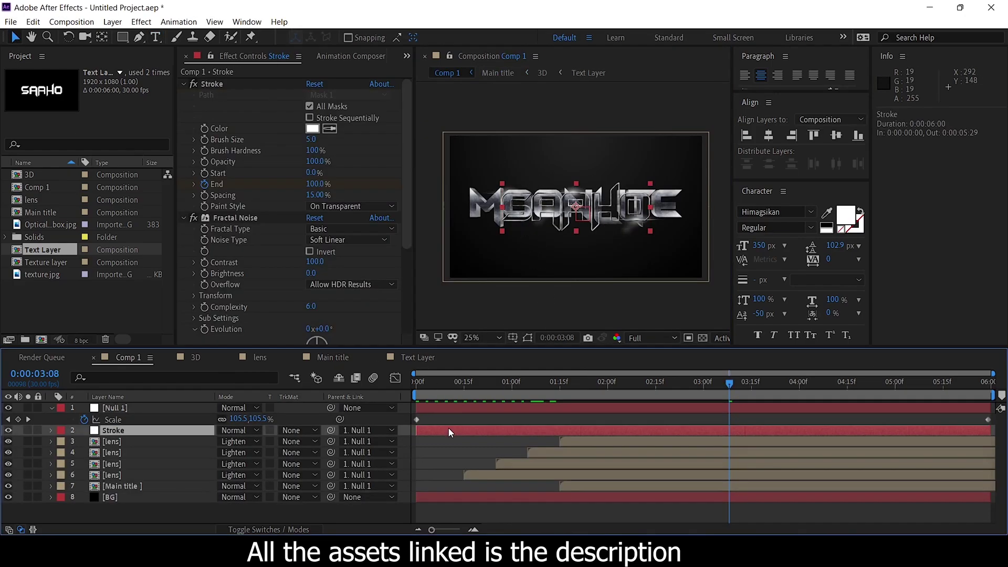
pyautogui.click(8, 431)
# - Auto-trace the Main title layer's Alpha channel at the current frame, 0:00:03:00, onto a new layer and select that layer
pyautogui.click(597, 486)
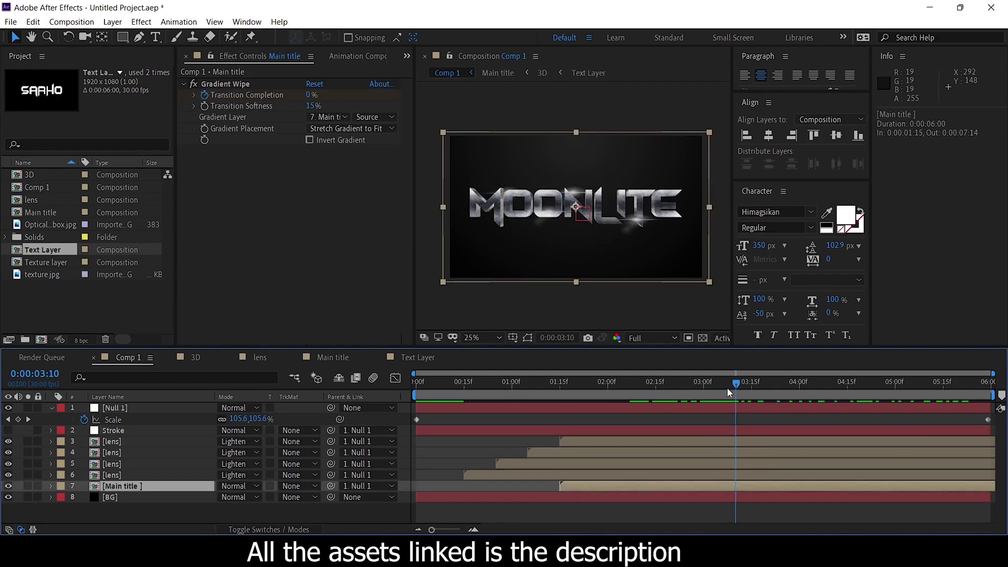
pyautogui.moveTo(730, 385); pyautogui.dragTo(702, 394)
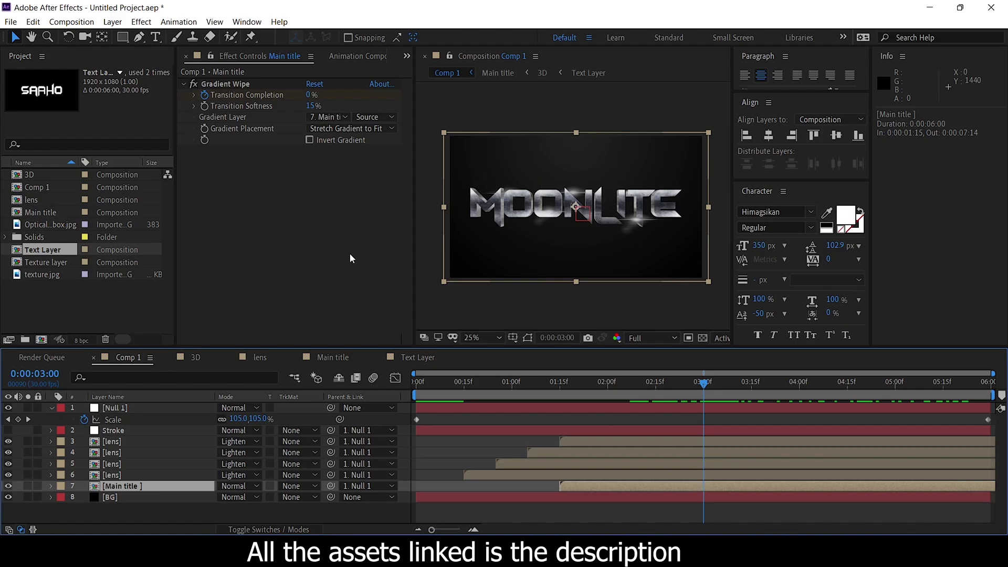
pyautogui.click(112, 22)
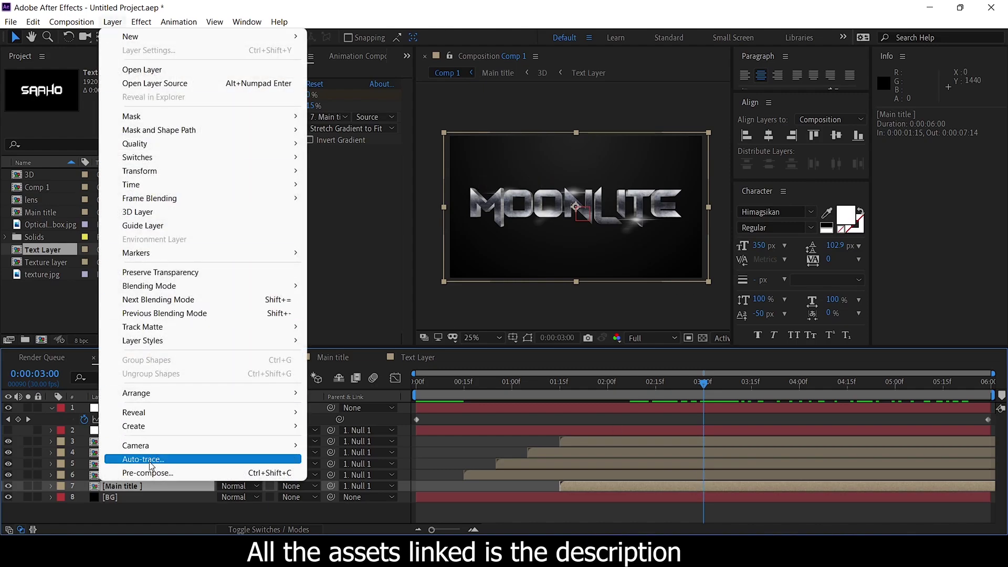
pyautogui.click(151, 460)
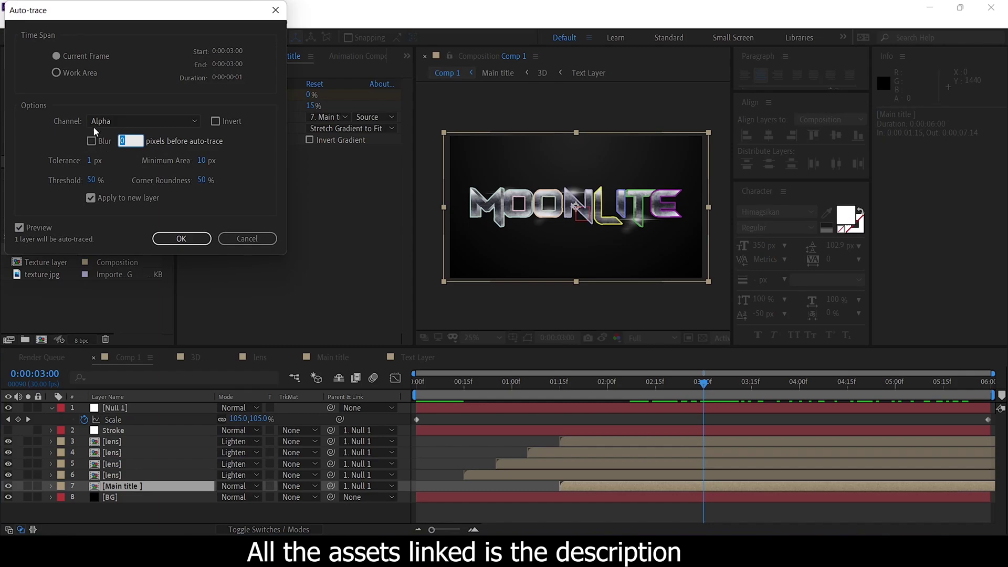
pyautogui.click(181, 239)
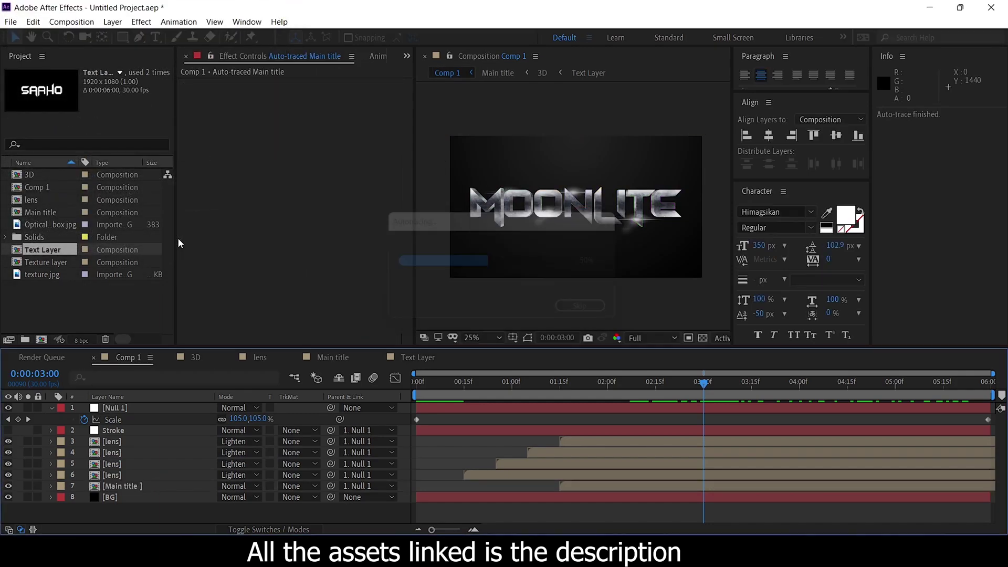
pyautogui.click(146, 408)
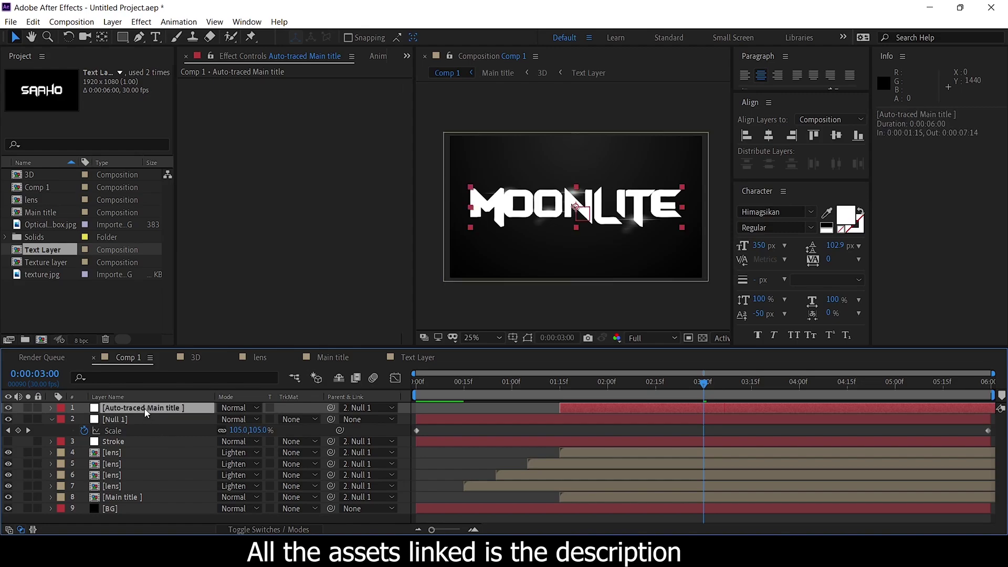
# - Rename the auto-traced Main title layer as "Stroke moonlite"
pyautogui.press('Return')
pyautogui.write('Stro')
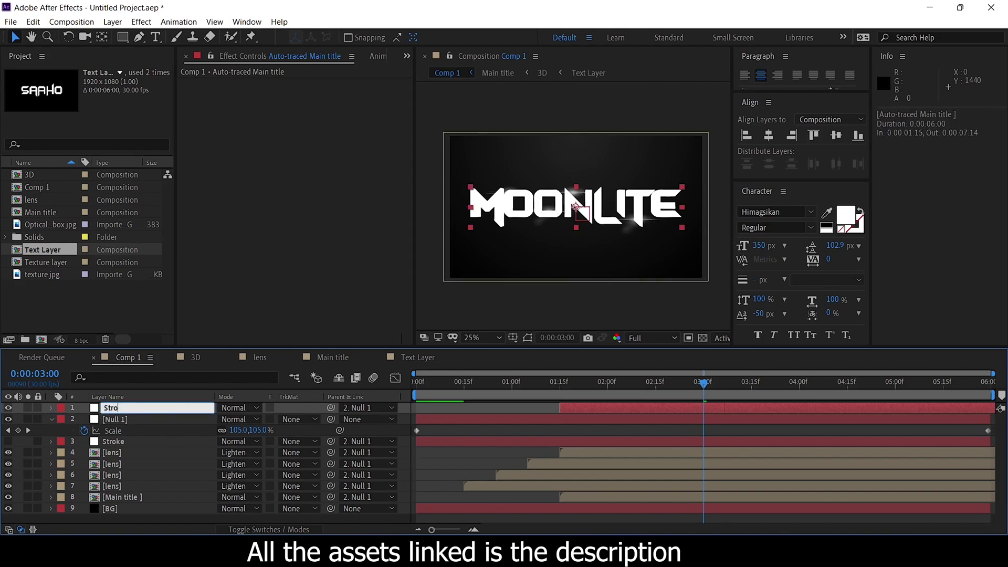
pyautogui.write('ke moonlite')
pyautogui.press('Return')
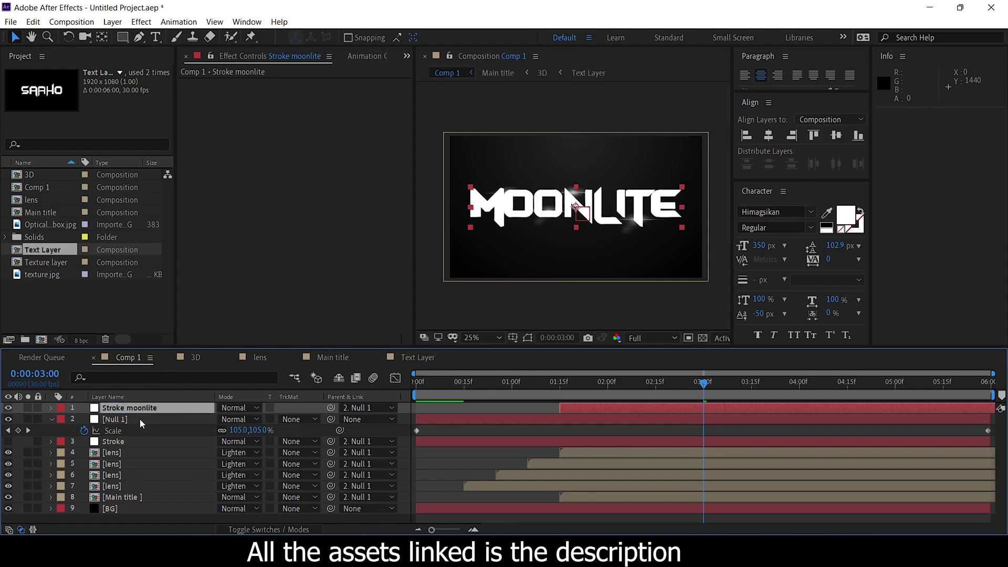
# - Reveal the old Stroke layer's animated properties and copy its two Stroke End keyframes
pyautogui.click(139, 419)
pyautogui.click(126, 440)
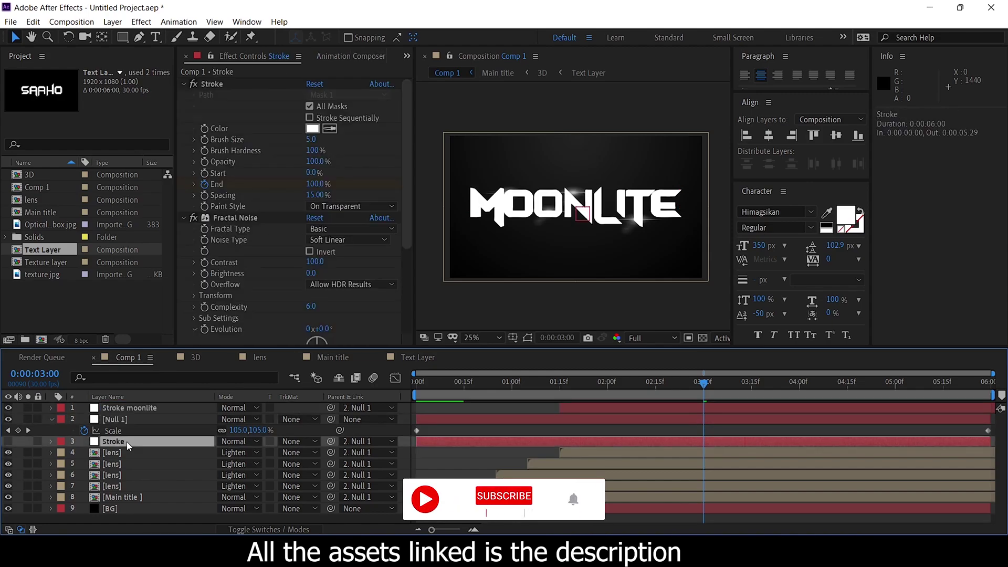
pyautogui.press('u')
pyautogui.moveTo(691, 453); pyautogui.dragTo(594, 472)
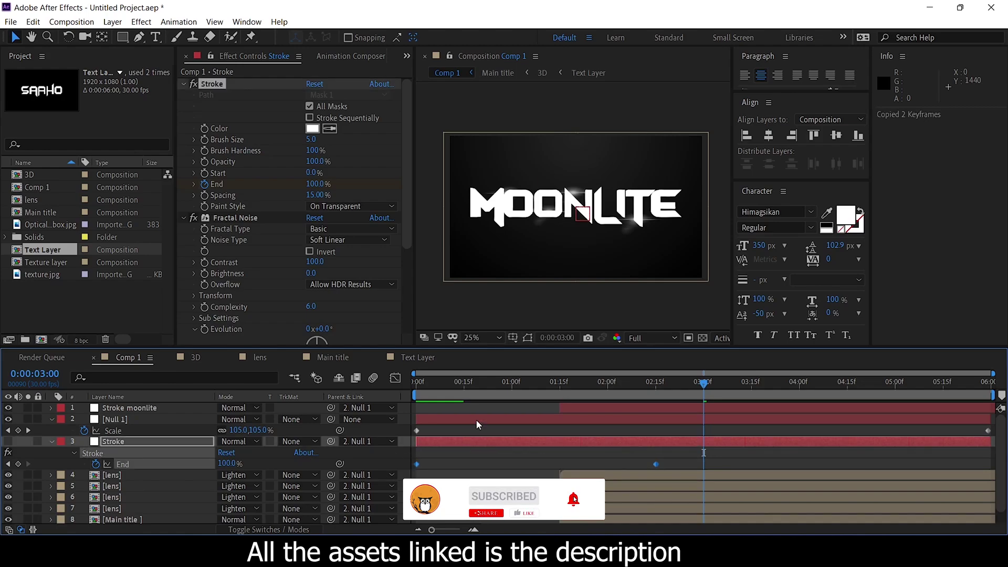
# - Clear the mask path keyframes on the Stroke moonlite layer and move the layer to start at 0:00:00:00
pyautogui.click(619, 408)
pyautogui.press('u')
pyautogui.moveTo(738, 422); pyautogui.dragTo(689, 429)
pyautogui.scroll(-5, 689, 429)
pyautogui.press('Home')
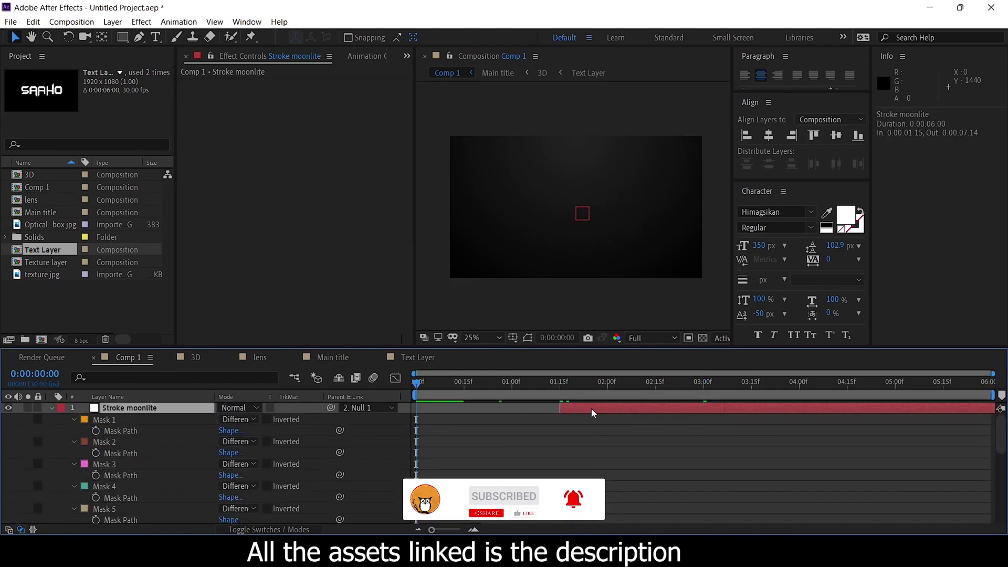
pyautogui.press('[')
pyautogui.hotkey('ctrl', 'v')
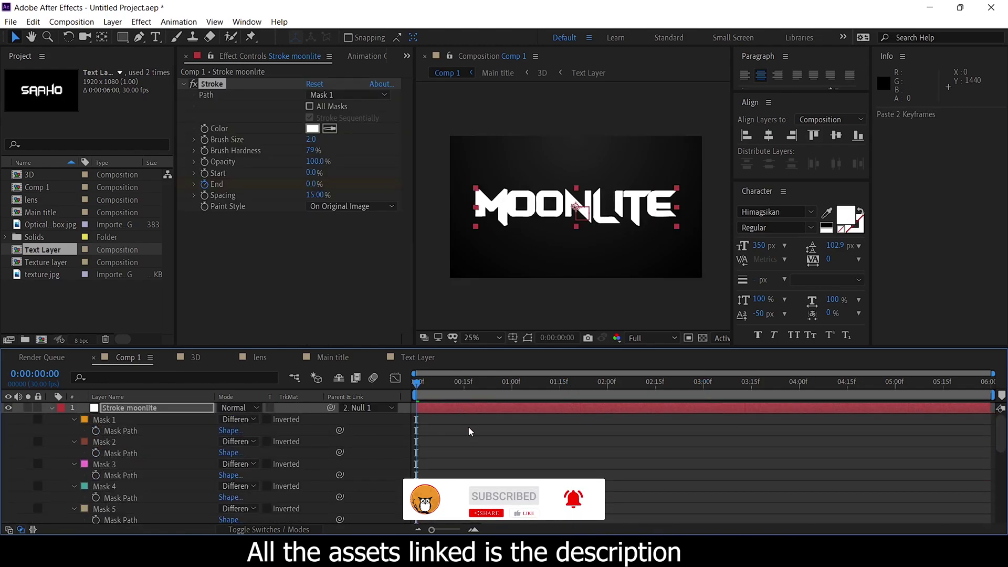
pyautogui.hotkey('ctrl', 'z')
# - Copy the Stroke, Fractal Noise and Bevel Alpha effects from the old Stroke layer to the Stroke moonlite layer
pyautogui.scroll(-7, 468, 427)
pyautogui.scroll(2, 370, 443)
pyautogui.click(168, 496)
pyautogui.keyDown('ctrl'); pyautogui.click(183, 84); pyautogui.keyUp('ctrl')
pyautogui.click(222, 106)
pyautogui.keyDown('shift'); pyautogui.click(223, 86); pyautogui.keyUp('shift')
pyautogui.hotkey('ctrl', 'c')
pyautogui.scroll(5, 451, 413)
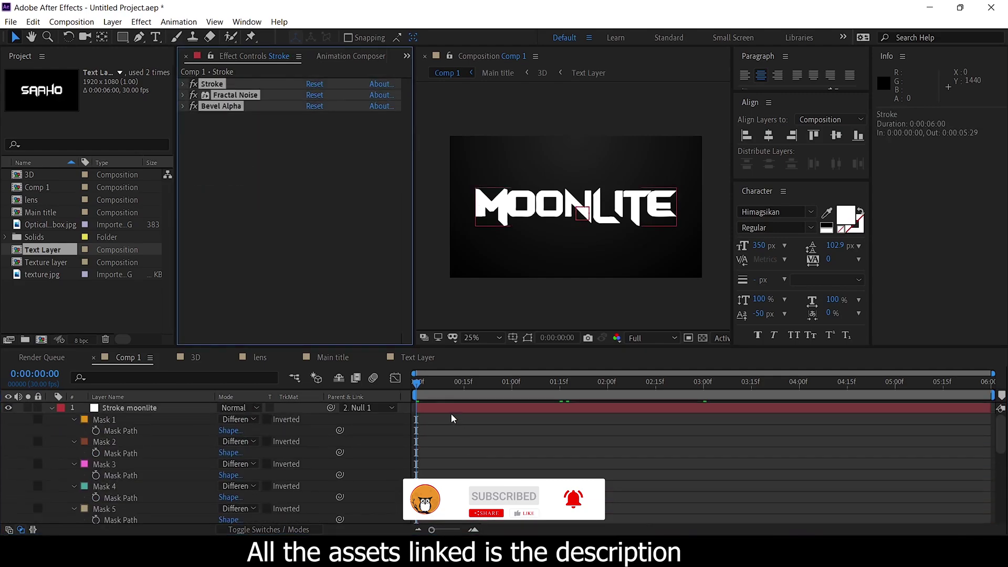
pyautogui.click(451, 411)
pyautogui.hotkey('ctrl', 'v')
# - Preview the title animation with the new stroke and collapse the Stroke moonlite layer's mask properties
pyautogui.click(430, 436)
pyautogui.press('space')
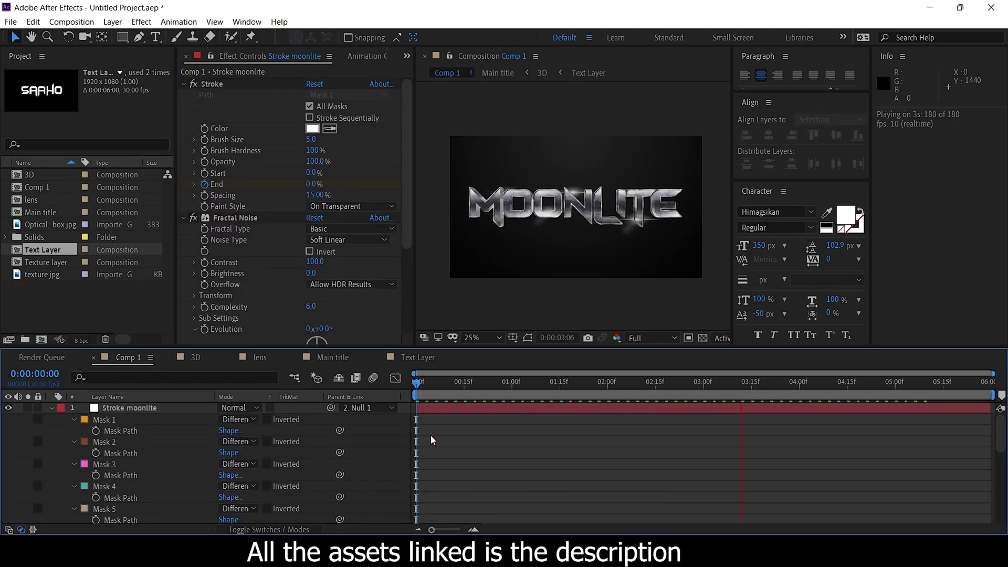
pyautogui.press('space')
pyautogui.click(60, 408)
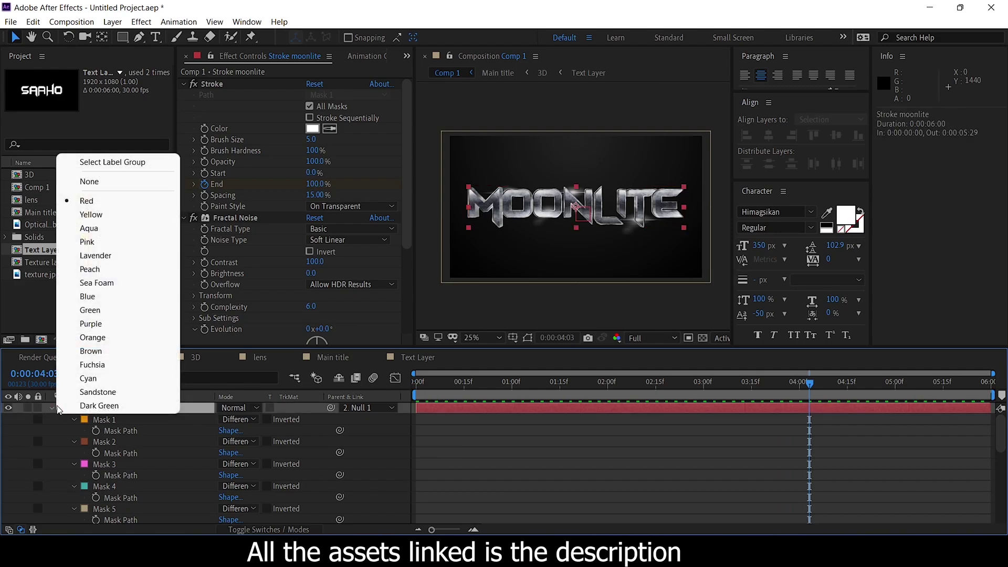
pyautogui.click(52, 409)
pyautogui.click(51, 408)
# - Move the layer 4 lens flare to the top of the E and the layer 5 flare to the bottom of the L
pyautogui.click(602, 477)
pyautogui.scroll(2, 645, 218)
pyautogui.scroll(-2, 644, 216)
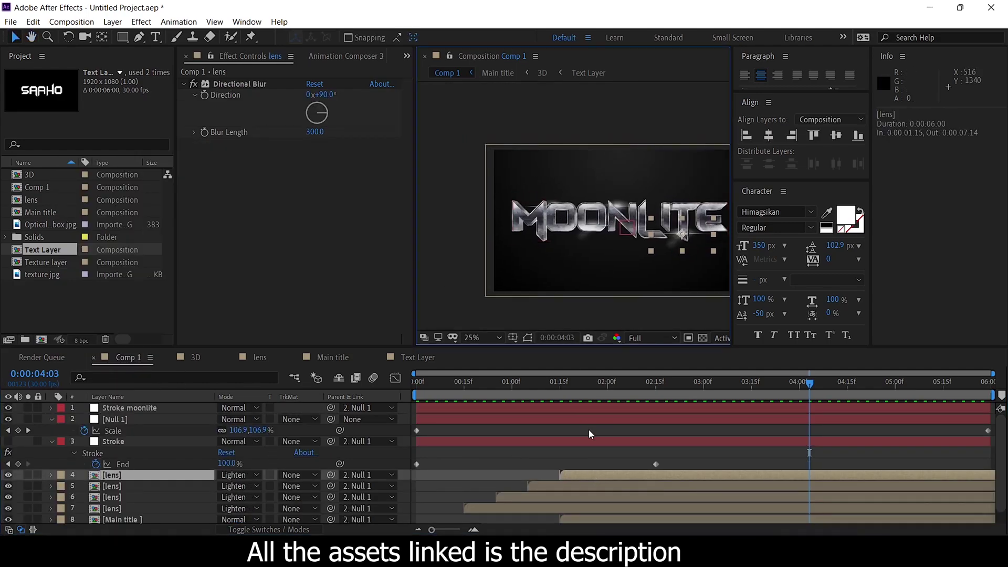
pyautogui.moveTo(715, 232); pyautogui.dragTo(639, 228)
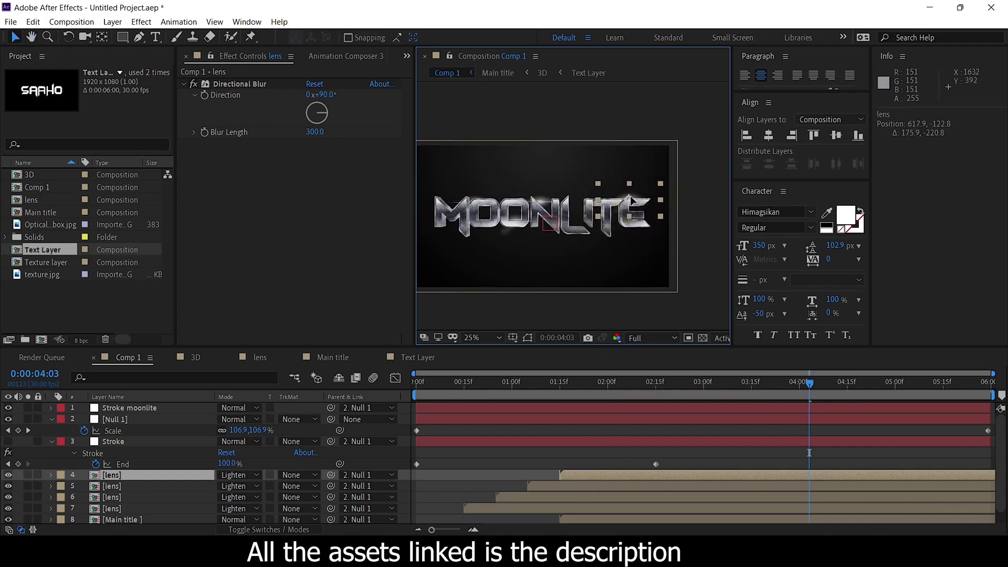
pyautogui.click(570, 231)
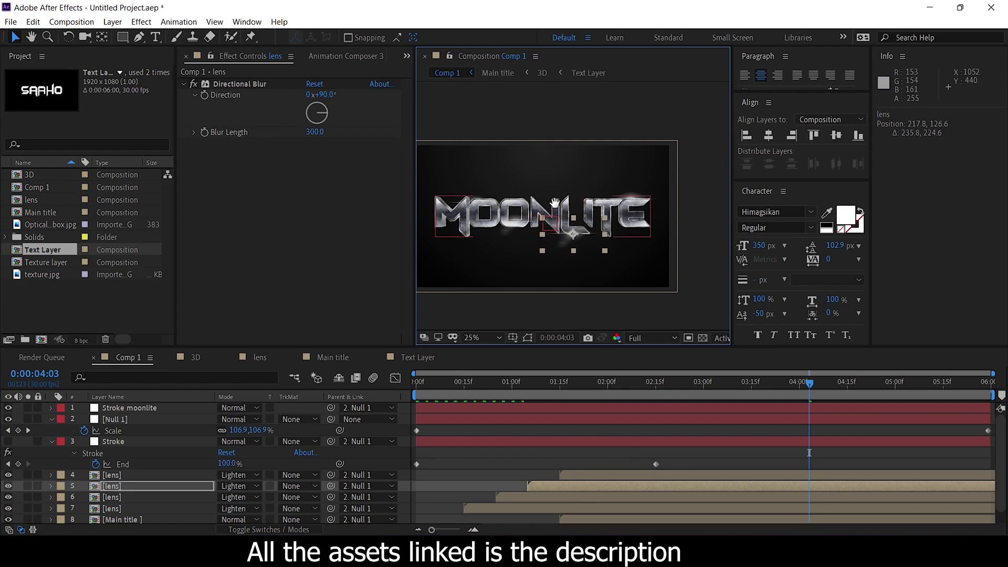
# - Move the layer 7 lens flare to the top of the M, at about -501, -113, and preview from the start
pyautogui.moveTo(555, 202); pyautogui.dragTo(597, 207)
pyautogui.click(551, 497)
pyautogui.click(507, 511)
pyautogui.moveTo(515, 207); pyautogui.dragTo(515, 204)
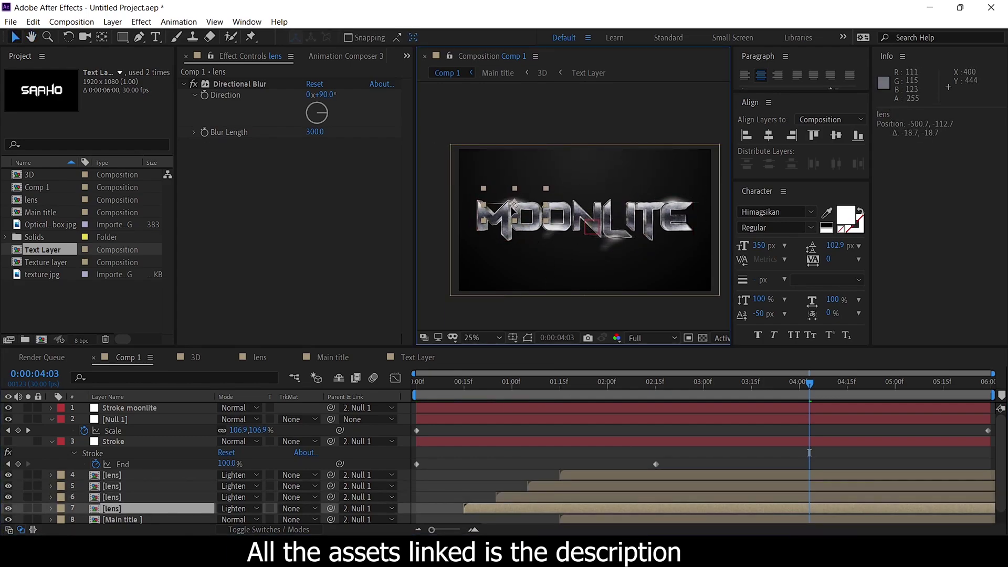
pyautogui.press('Home')
pyautogui.press('space')
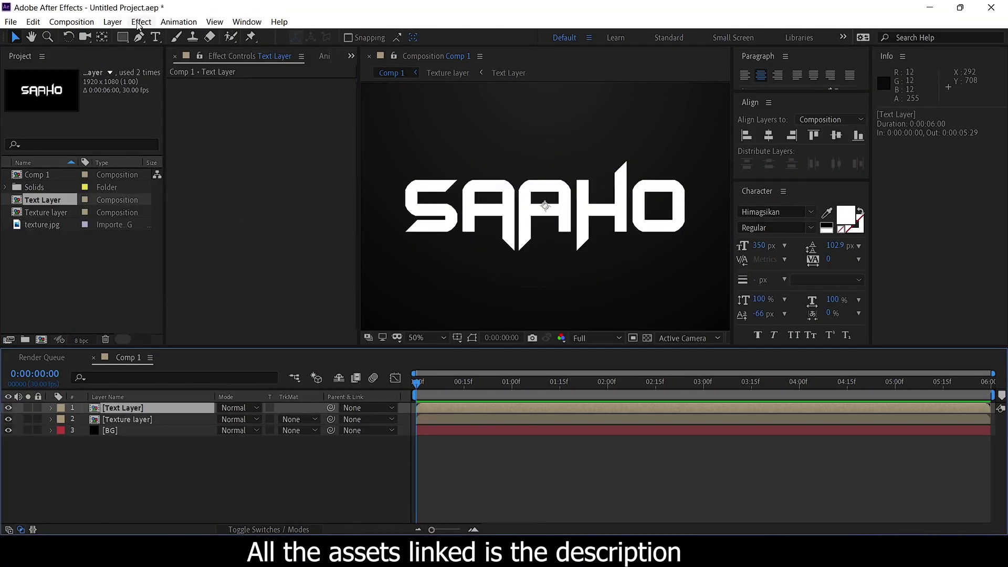
# - Apply the Fractal Noise effect to the Text Layer
pyautogui.click(140, 22)
pyautogui.moveTo(273, 258)
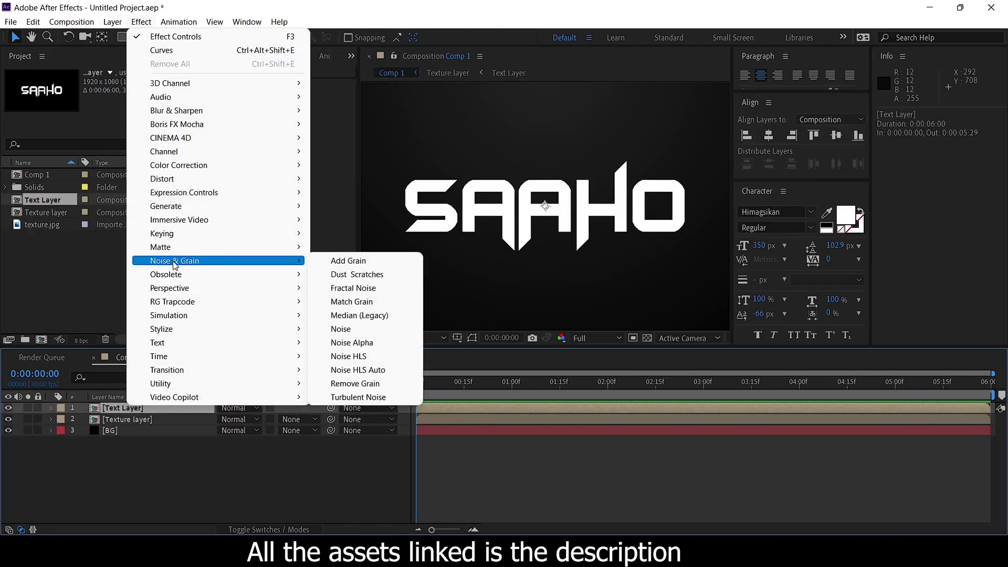
pyautogui.click(323, 286)
# - Apply CC Radial Blur to the Text Layer with type Fading Zoom and amount -15
pyautogui.click(149, 411)
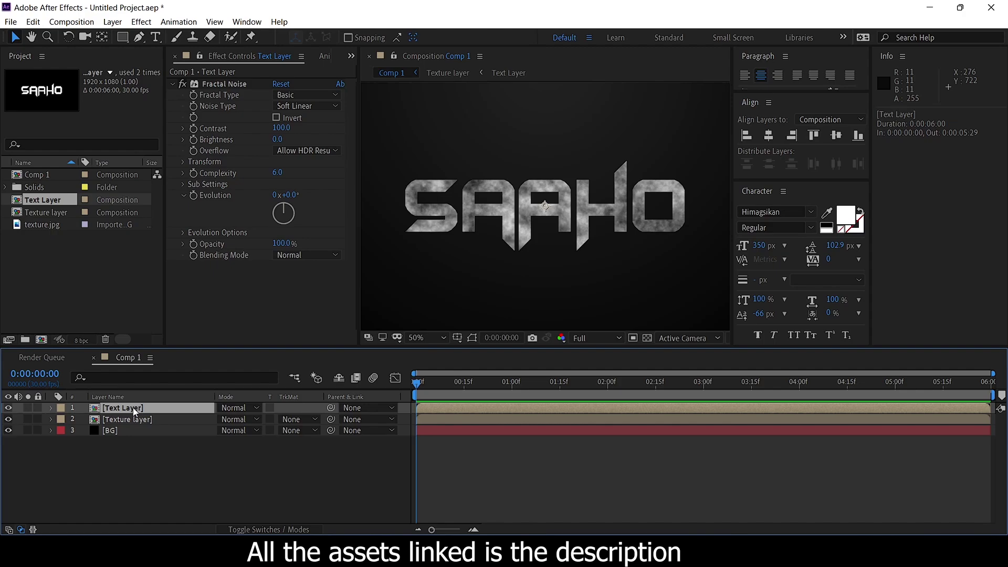
pyautogui.click(141, 22)
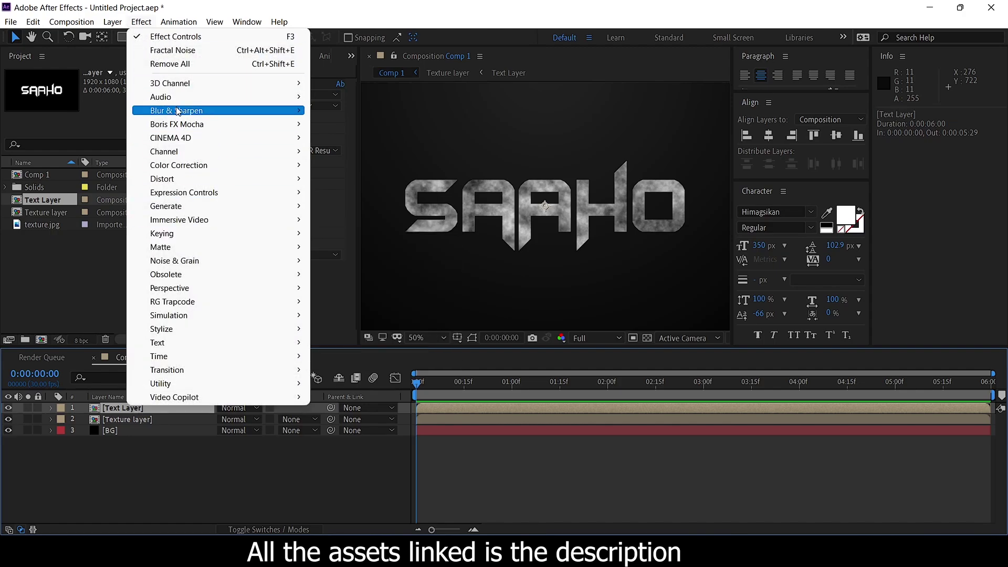
pyautogui.moveTo(221, 111)
pyautogui.click(362, 166)
pyautogui.click(298, 282)
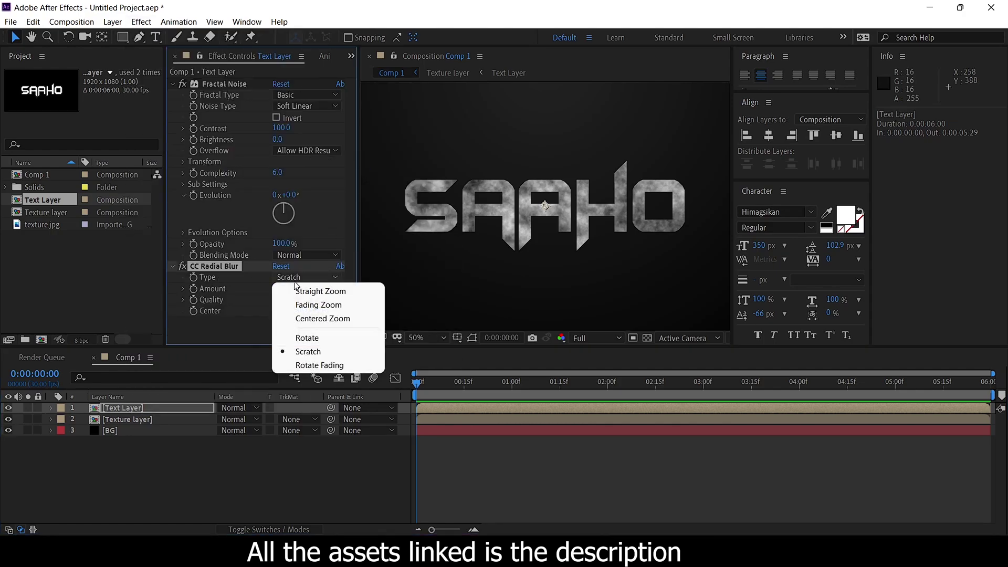
pyautogui.click(297, 301)
pyautogui.write('-15')
pyautogui.press('Return')
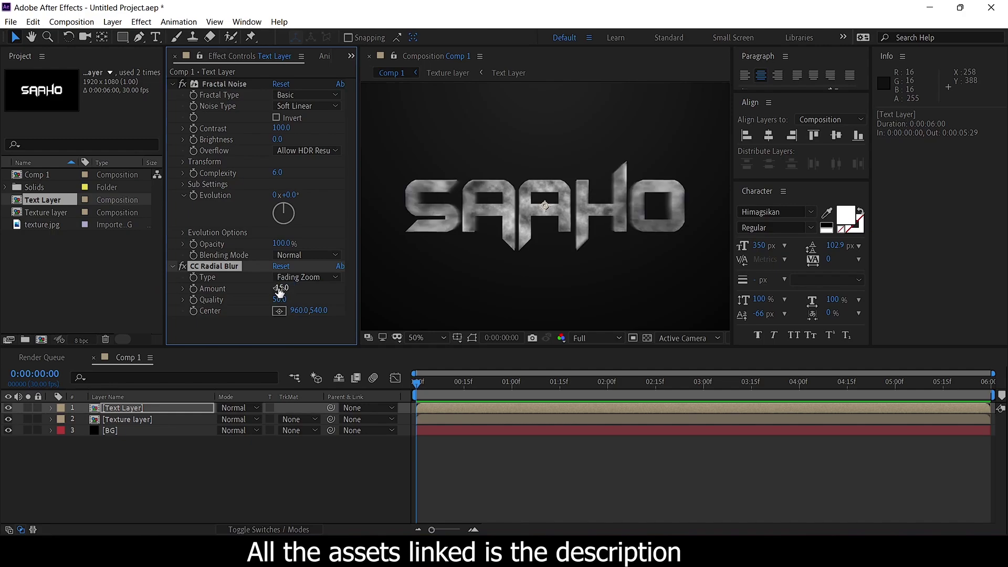
# - Apply Curves to the Text Layer and pull the Alpha channel's curve up steeply to solidify the extruded edges
pyautogui.click(131, 407)
pyautogui.click(141, 21)
pyautogui.moveTo(157, 164)
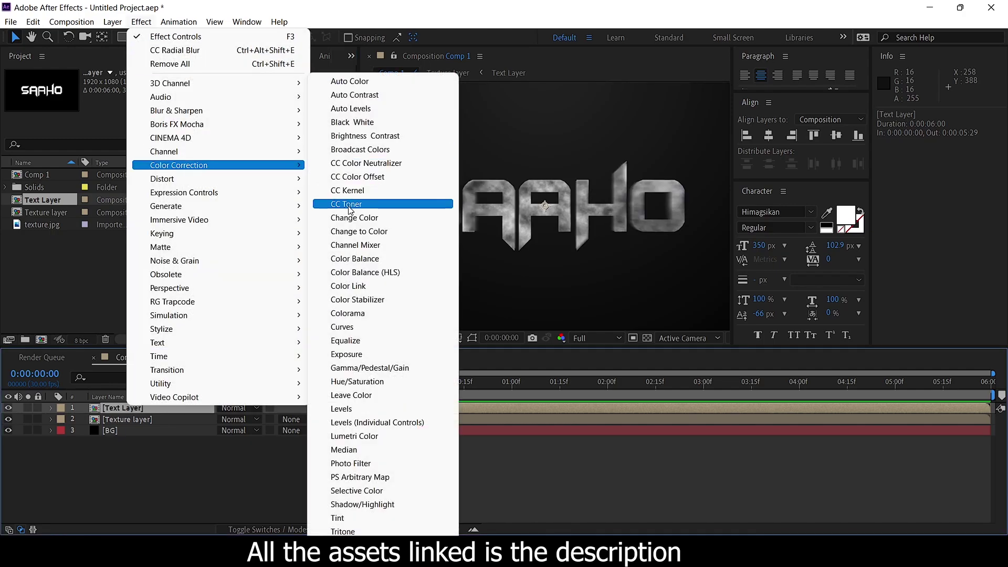
pyautogui.click(494, 326)
pyautogui.click(338, 96)
pyautogui.click(340, 162)
pyautogui.moveTo(365, 142); pyautogui.dragTo(293, 144)
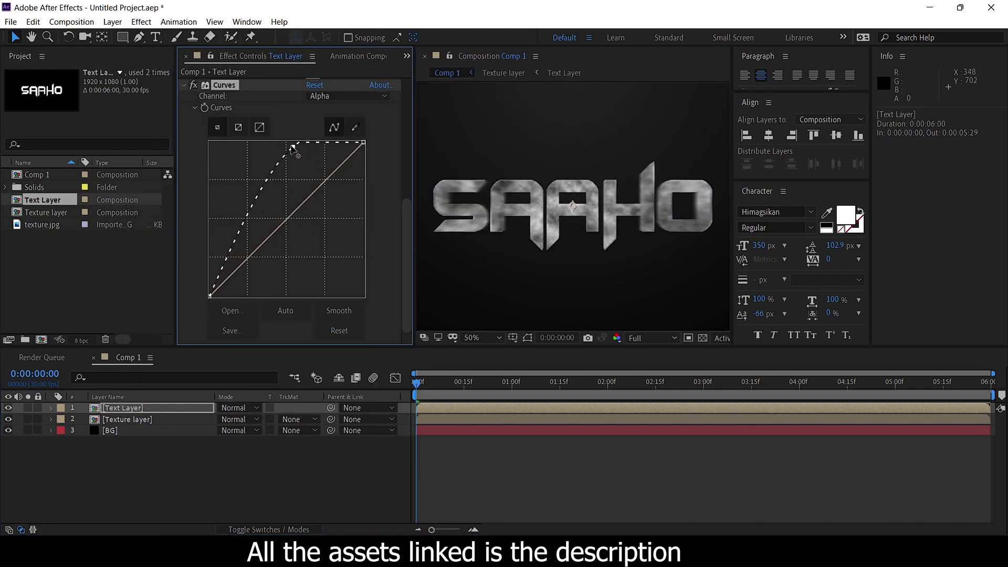
# - Pre-compose the Text Layer as "3D", moving all attributes into the new composition
pyautogui.click(130, 410)
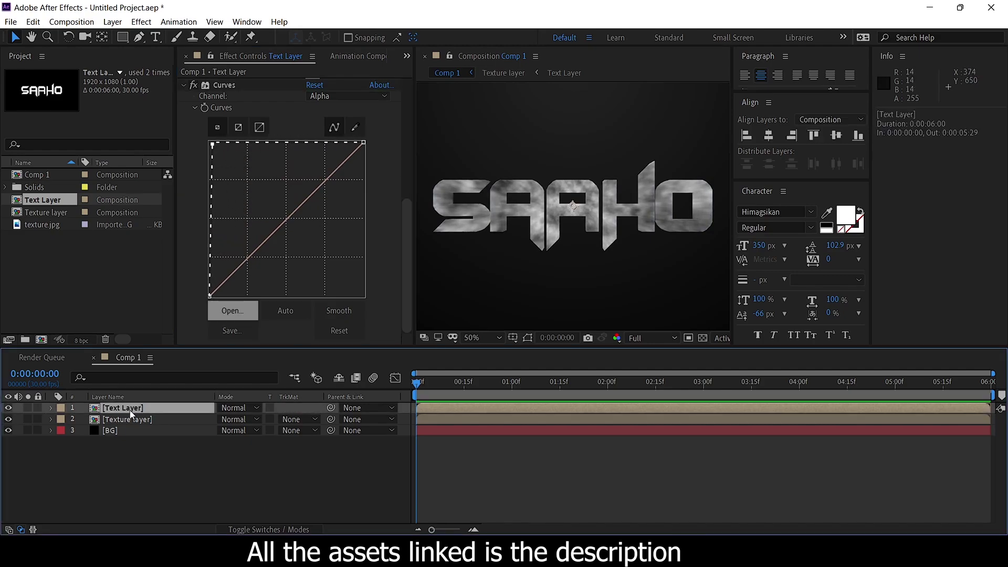
pyautogui.hotkey('ctrl', 'shift', 'c')
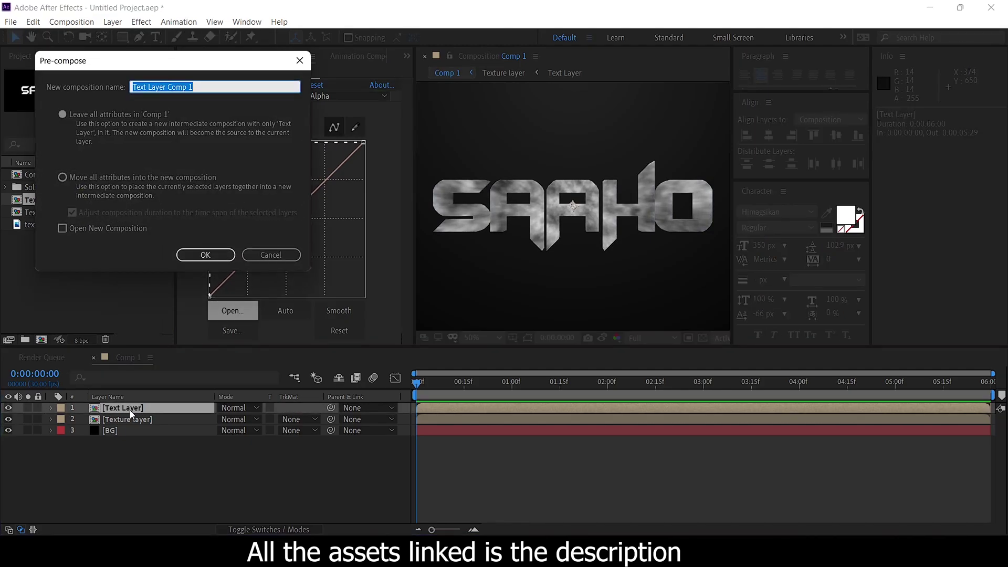
pyautogui.click(62, 177)
pyautogui.click(205, 255)
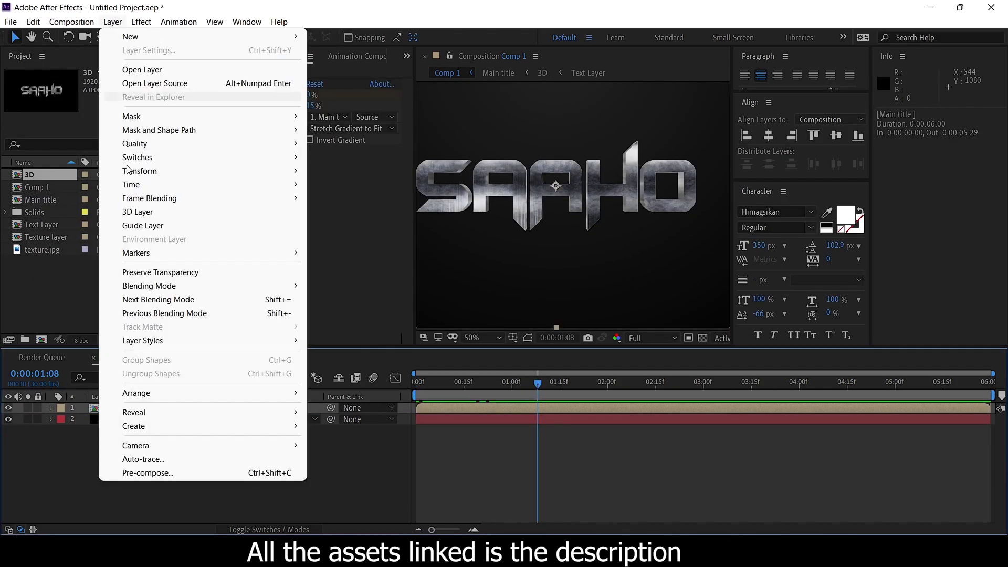
pyautogui.click(160, 459)
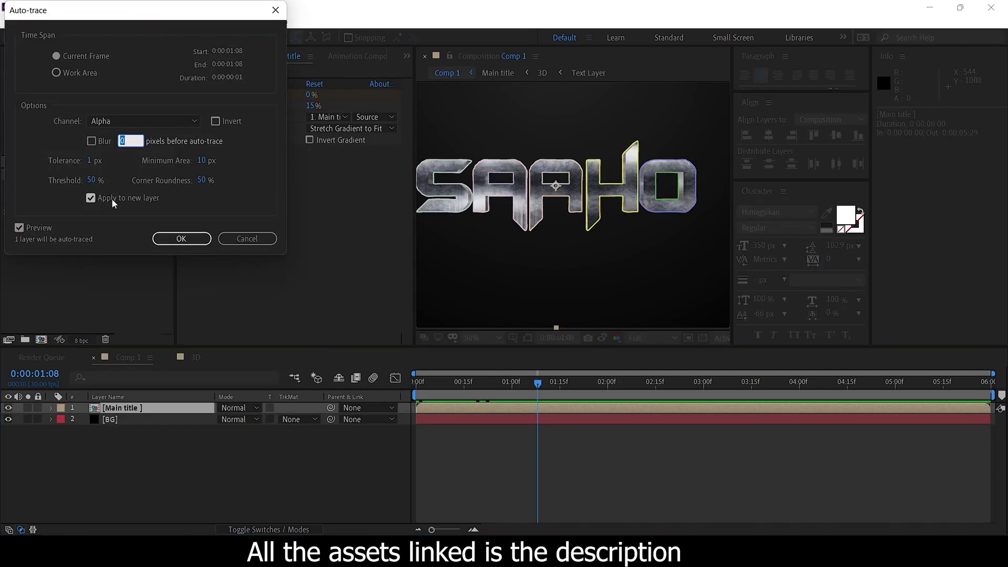
# - Auto-trace the Main title layer's Alpha channel onto a new layer and rename that layer "Stroke"
pyautogui.click(181, 239)
pyautogui.click(160, 408)
pyautogui.press('Return')
pyautogui.write('Stroke')
pyautogui.press('Return')
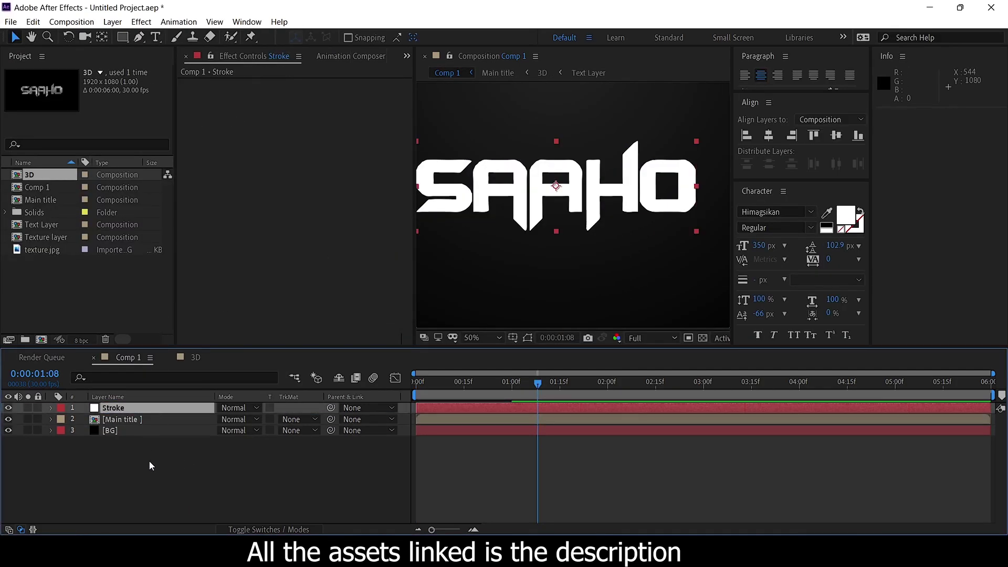
# - Apply the Stroke effect to the Stroke layer and delete the layer's mask path keyframes
pyautogui.click(142, 22)
pyautogui.moveTo(166, 207)
pyautogui.click(342, 520)
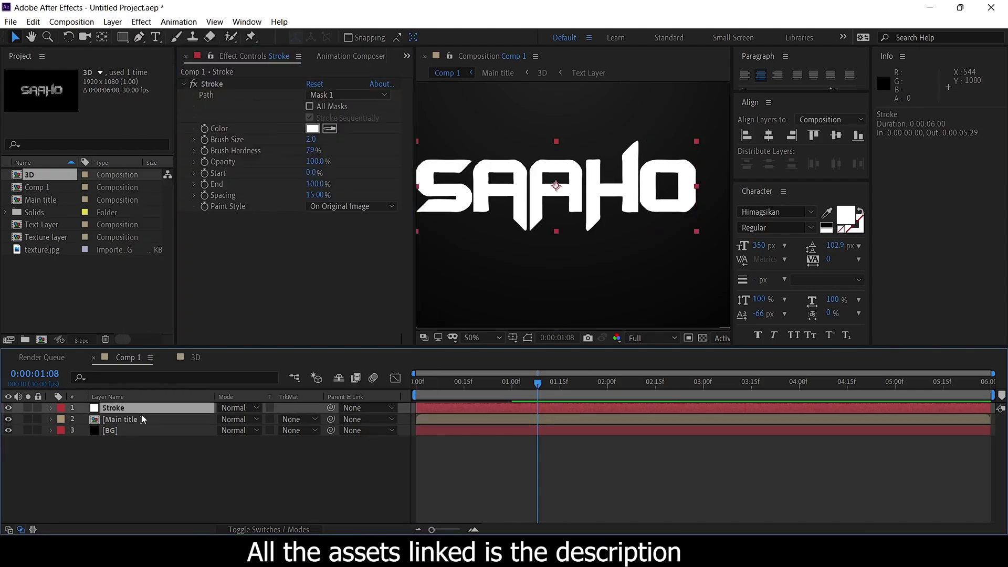
pyautogui.press('m')
pyautogui.moveTo(564, 424); pyautogui.dragTo(506, 499)
pyautogui.press('Delete')
pyautogui.scroll(5, 506, 462)
# - Set the Stroke effect to All Masks without Stroke Sequentially, brush size 5 and brush hardness 100%
pyautogui.click(114, 407)
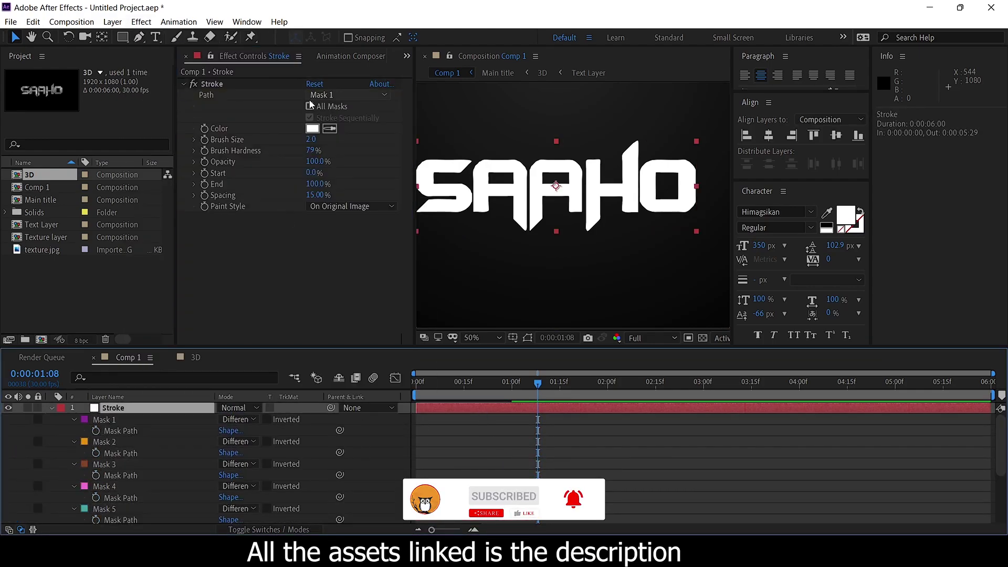
pyautogui.click(310, 106)
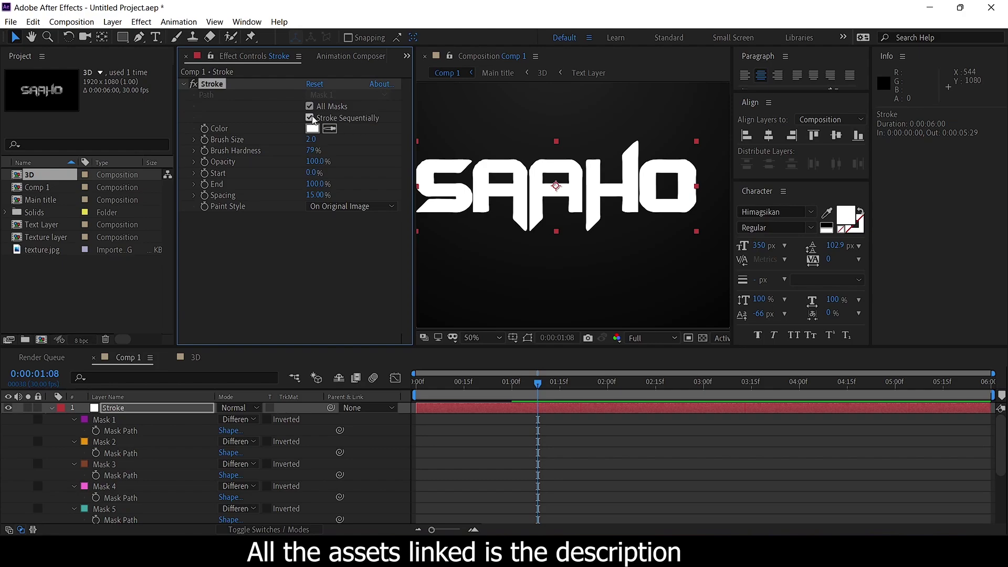
pyautogui.write('5')
pyautogui.press('Return')
pyautogui.moveTo(311, 151); pyautogui.dragTo(308, 156)
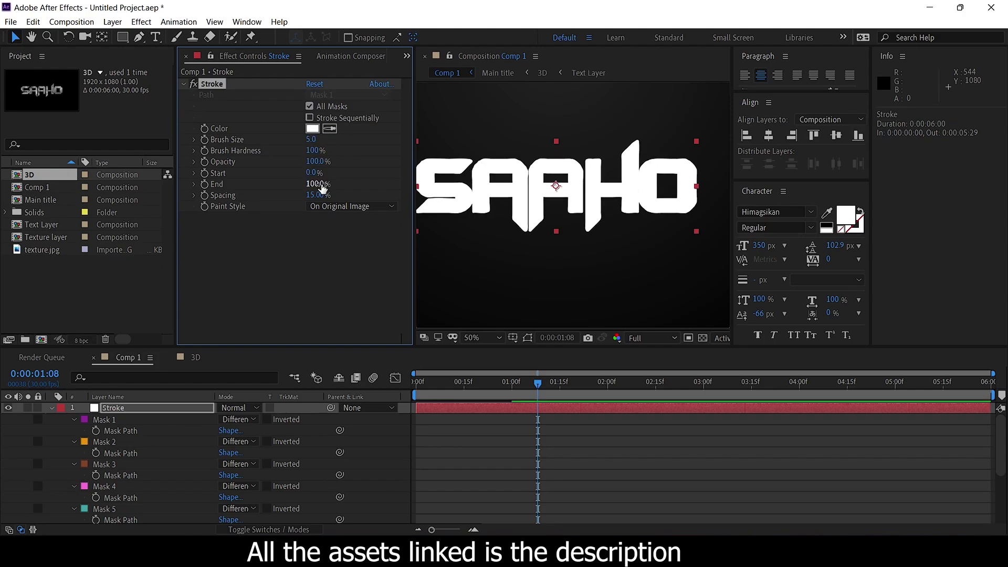
# - Keyframe the stroke's End from 0% at 0:00:00:00 to 100% at 0:00:02:00 and set its paint style to On Transparent
pyautogui.click(556, 381)
pyautogui.click(204, 184)
pyautogui.moveTo(607, 383); pyautogui.dragTo(333, 409)
pyautogui.moveTo(317, 184); pyautogui.dragTo(217, 207)
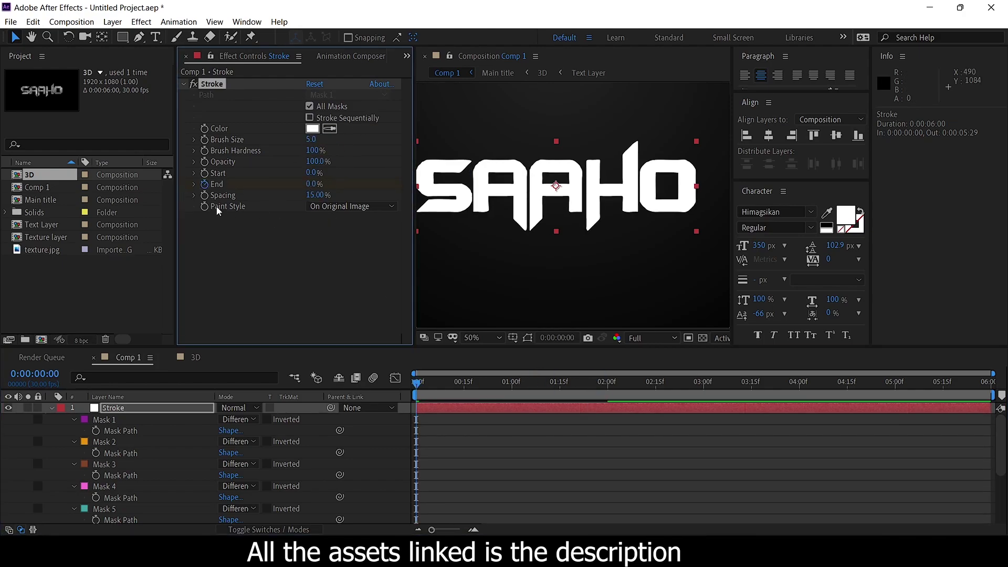
pyautogui.click(350, 206)
pyautogui.click(351, 230)
# - Collapse the Stroke layer and shift the Main title layer to start at about 0:00:02:00
pyautogui.moveTo(416, 383); pyautogui.dragTo(642, 386)
pyautogui.click(52, 408)
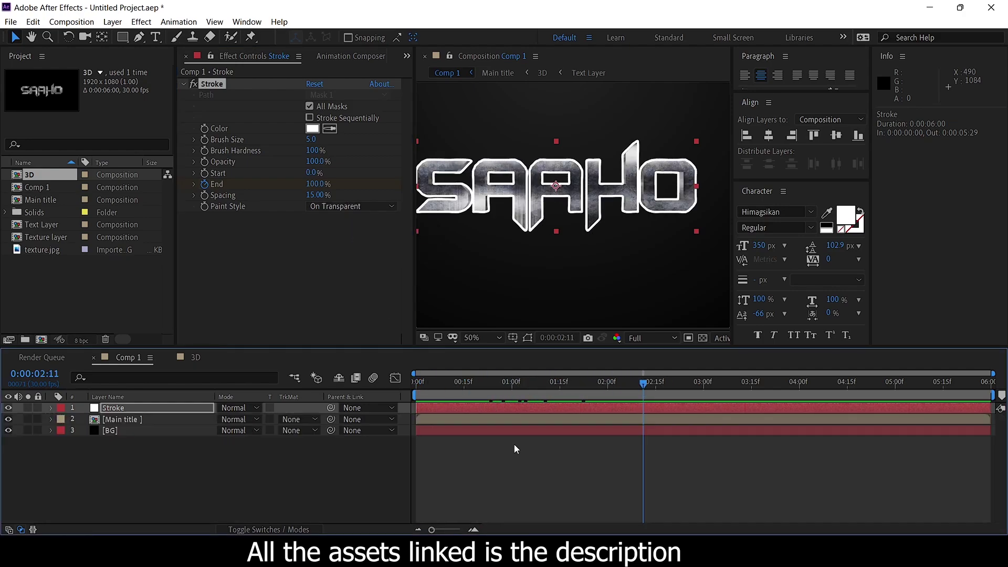
pyautogui.moveTo(498, 420); pyautogui.dragTo(691, 417)
pyautogui.moveTo(642, 385); pyautogui.dragTo(550, 385)
# - Apply the Fractal Noise and Bevel Alpha effects to the Stroke layer
pyautogui.click(147, 407)
pyautogui.scroll(1, 534, 222)
pyautogui.scroll(-1, 533, 222)
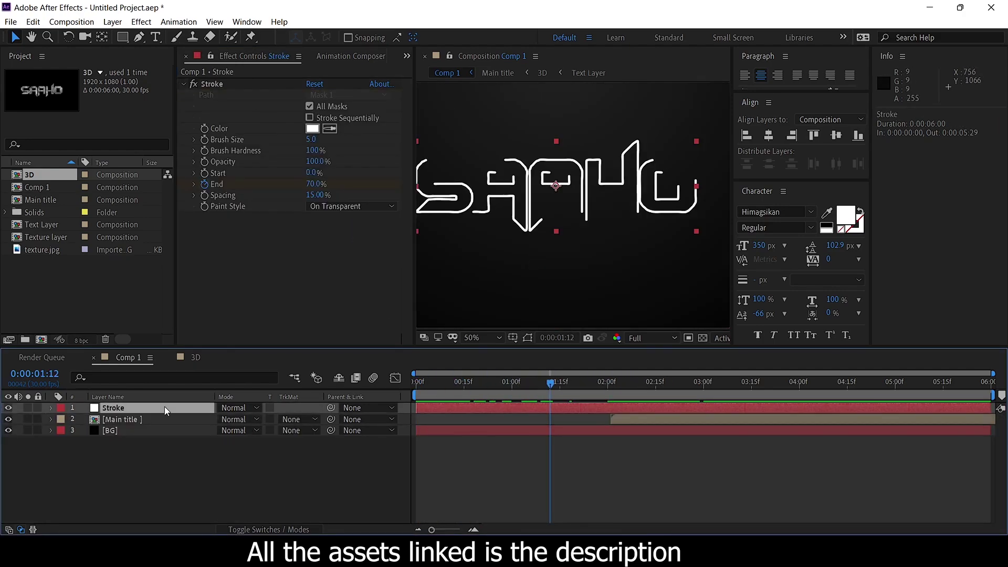
pyautogui.click(142, 22)
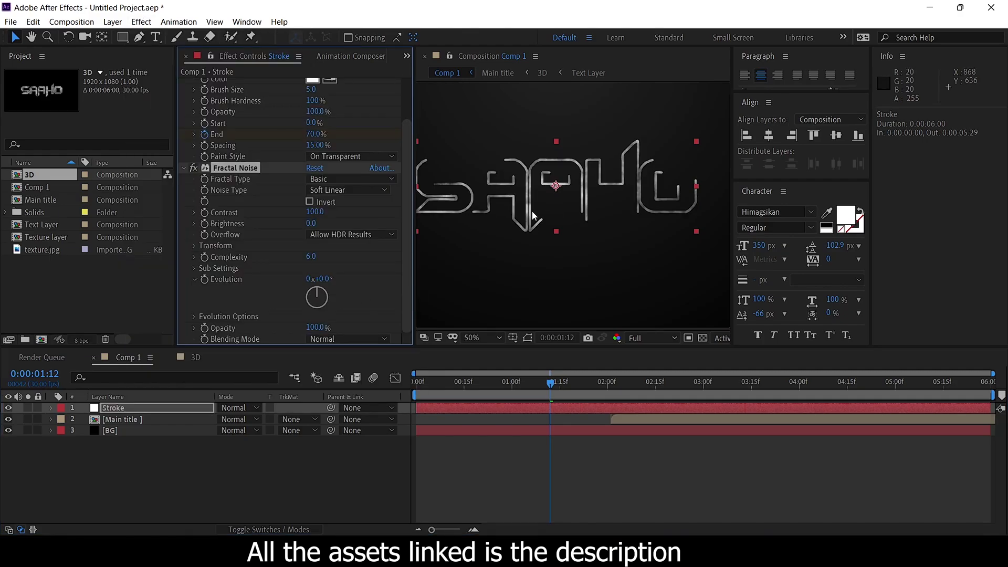
pyautogui.click(141, 21)
pyautogui.click(351, 314)
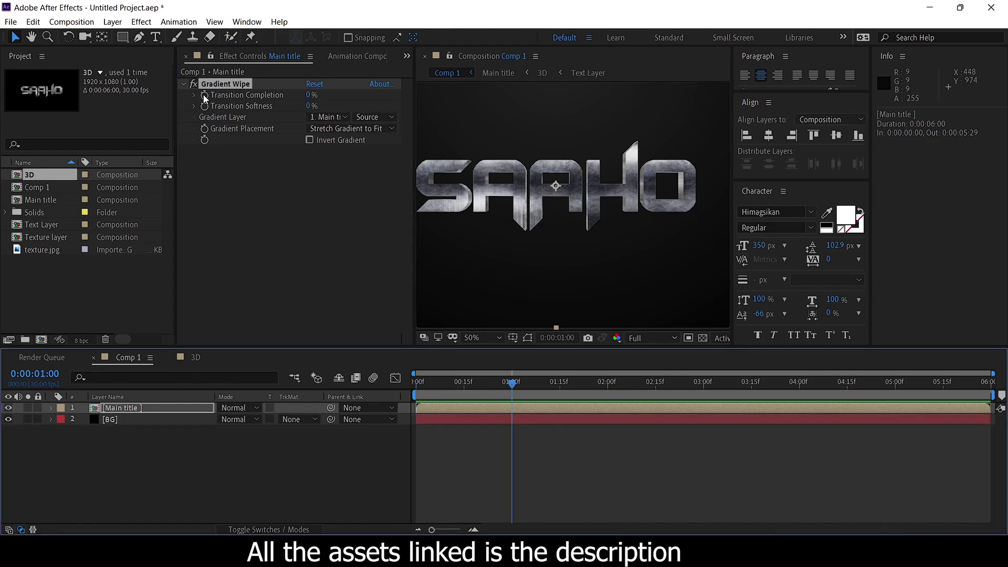
# - Keyframe the Main title's Gradient Wipe Transition Completion, setting it to 100% at 0:00:00:00
pyautogui.click(204, 95)
pyautogui.click(417, 383)
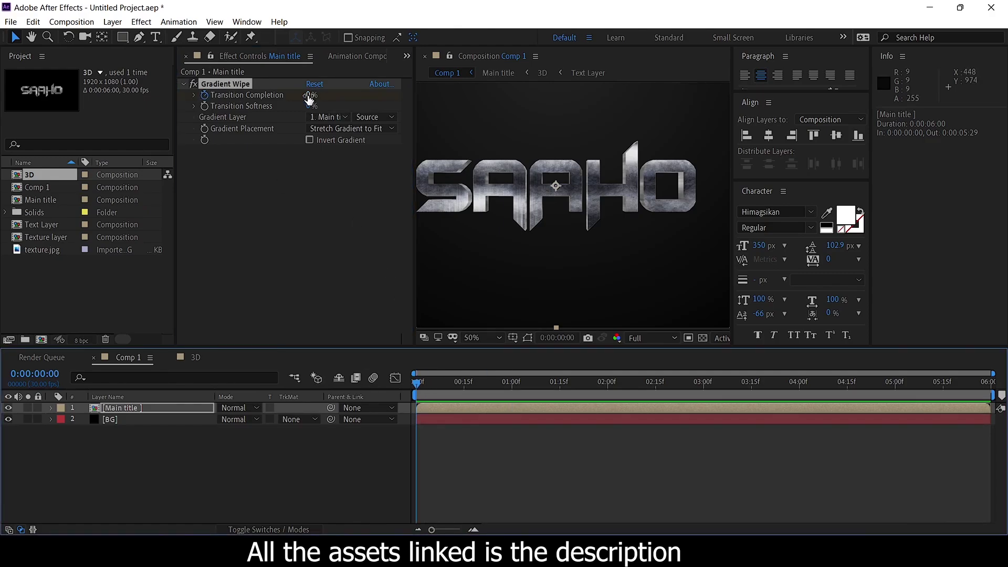
pyautogui.click(310, 95)
pyautogui.write('100')
pyautogui.press('Return')
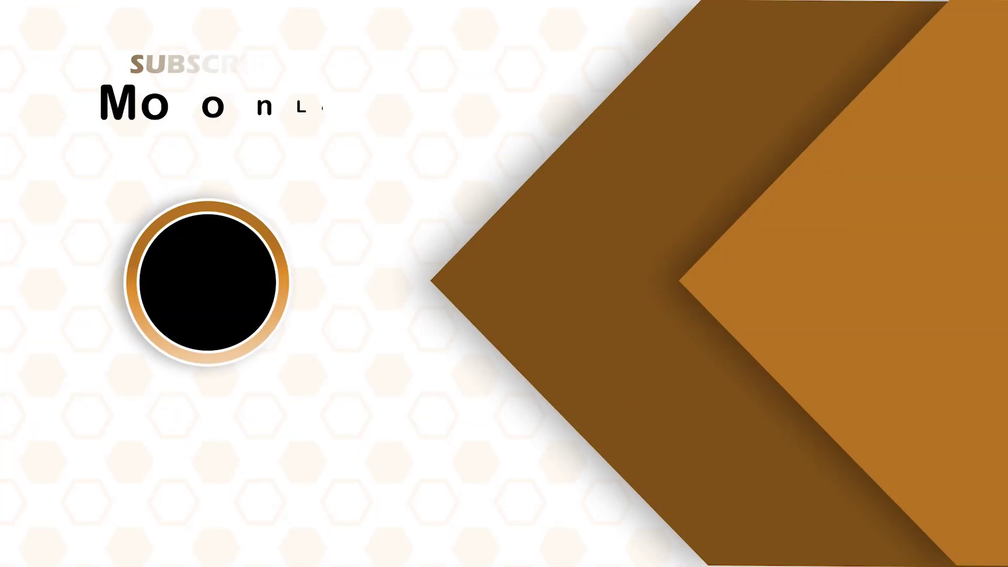